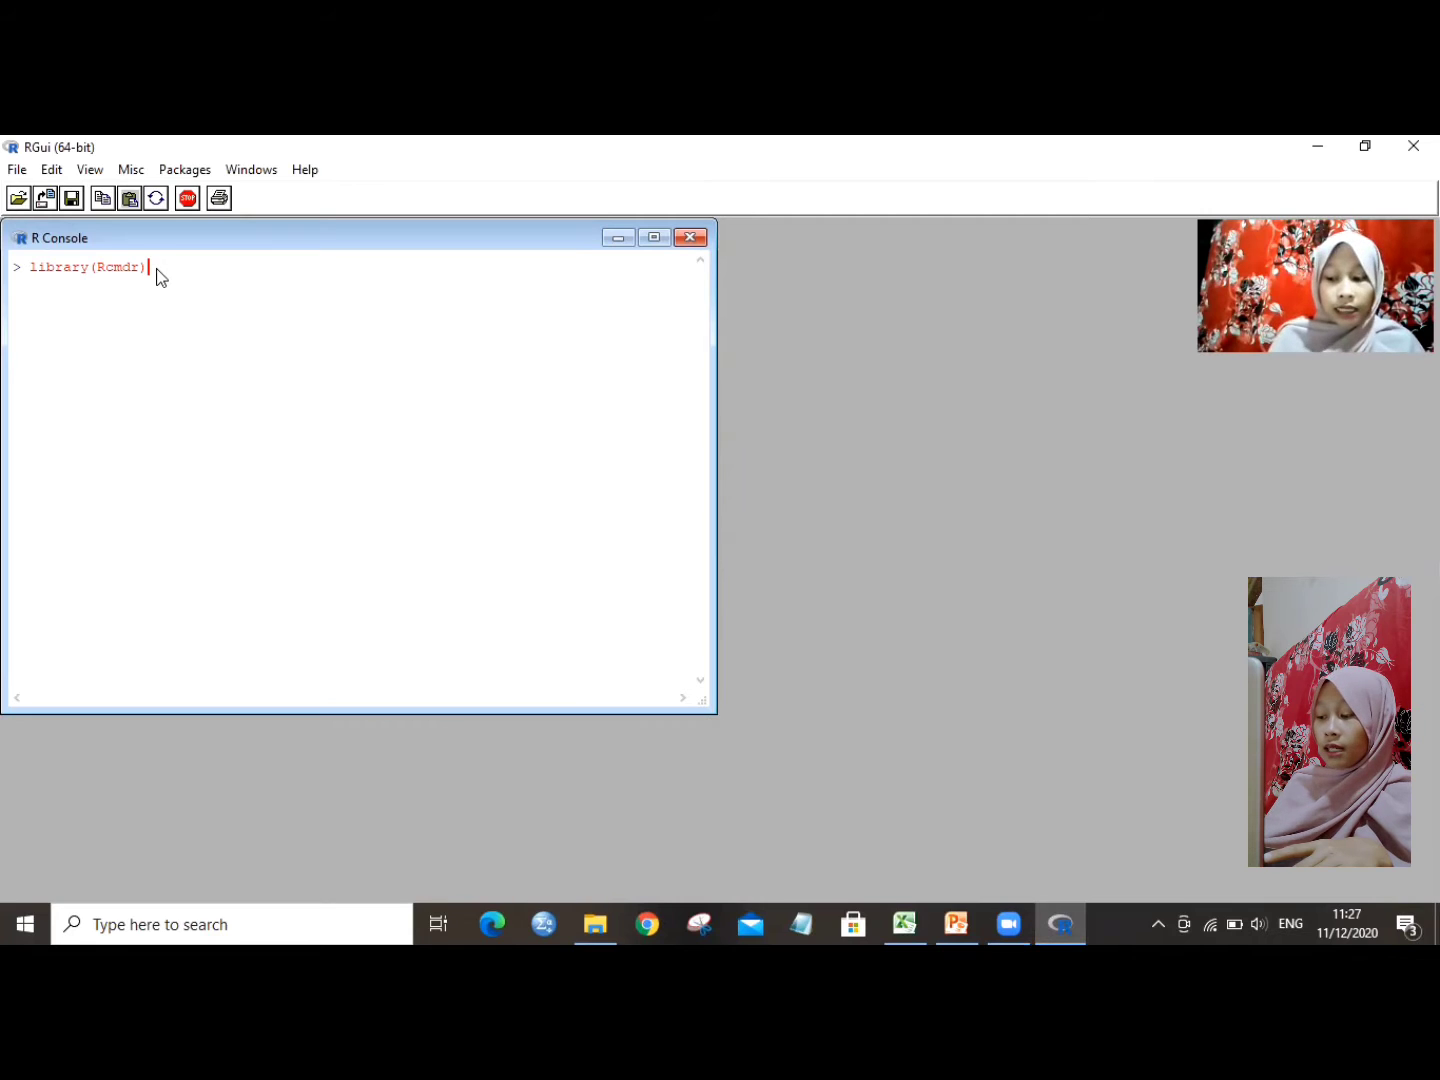
- Load the Rcmdr package in the R console to launch R Commander
{"action": "key", "text": "Return"}
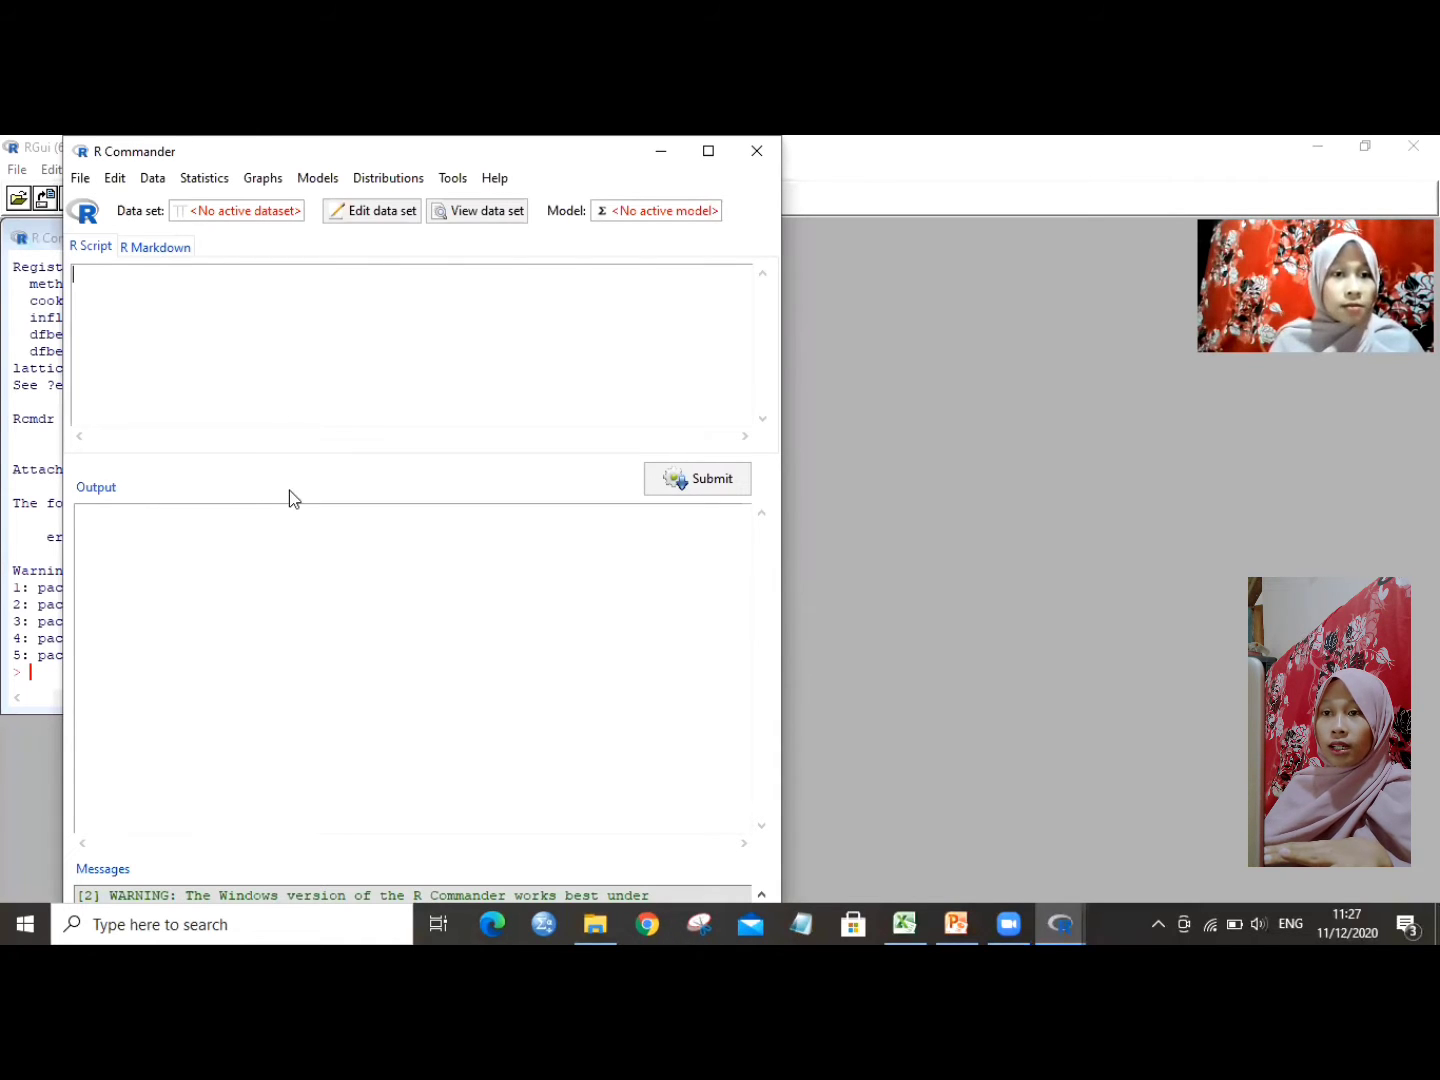
{"action": "left_click", "coordinate": [264, 639]}
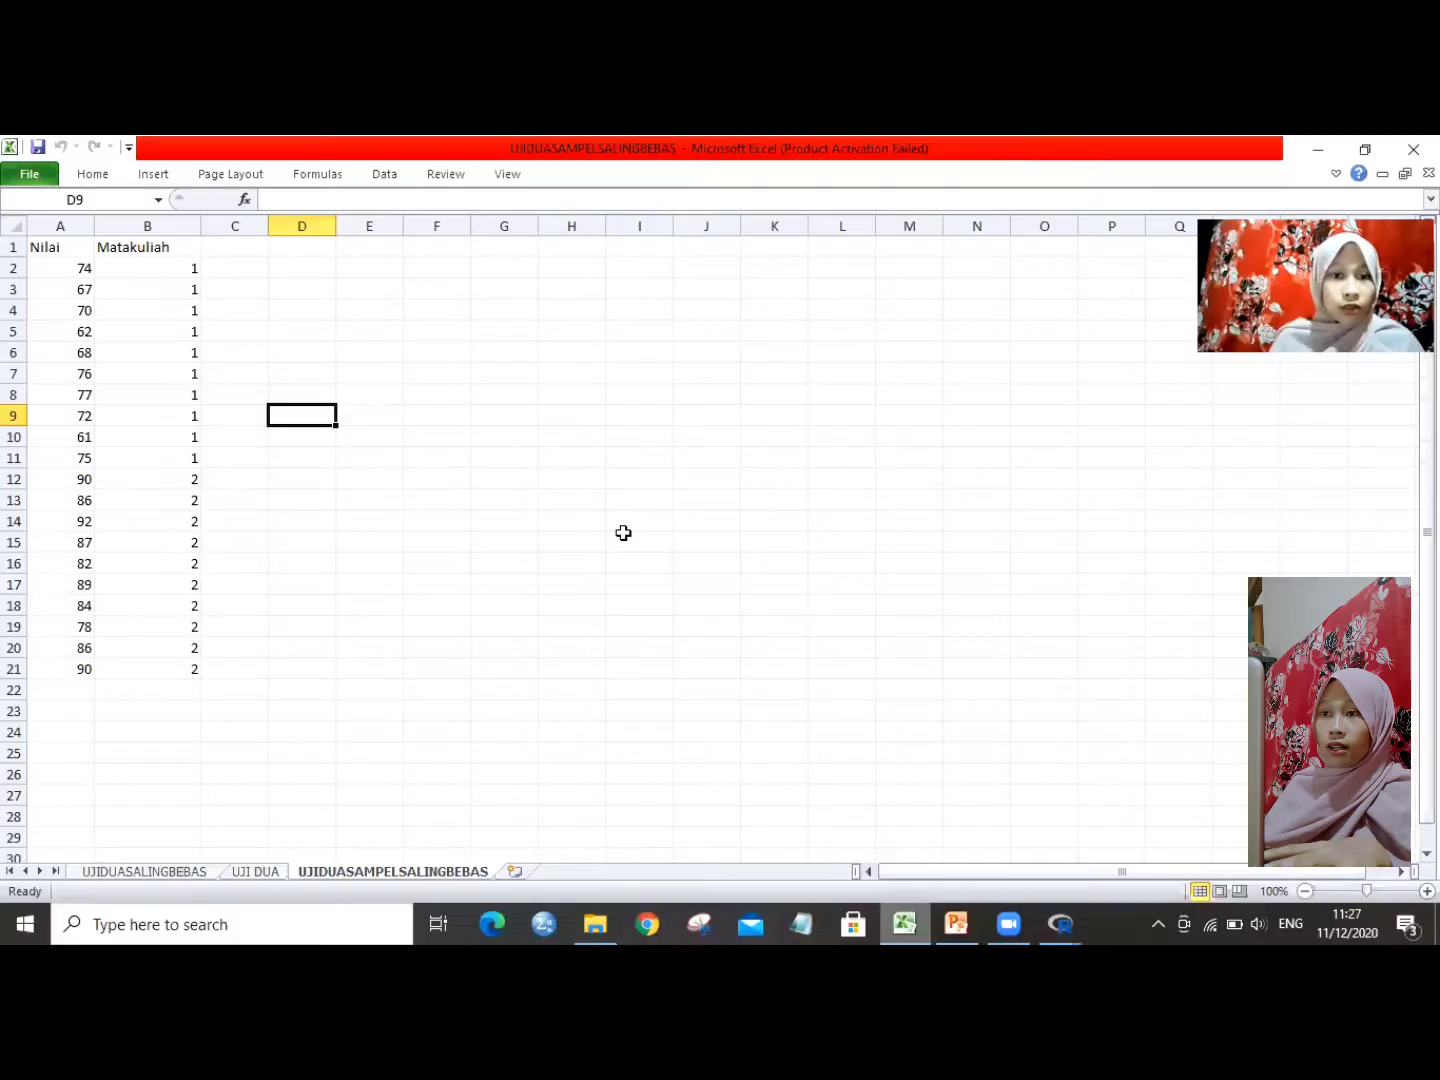
- Review the Nilai and Matakuliah columns in the UJIDUASAMPELSALINGBEBAS sheet in Excel
{"action": "left_click", "coordinate": [622, 536]}
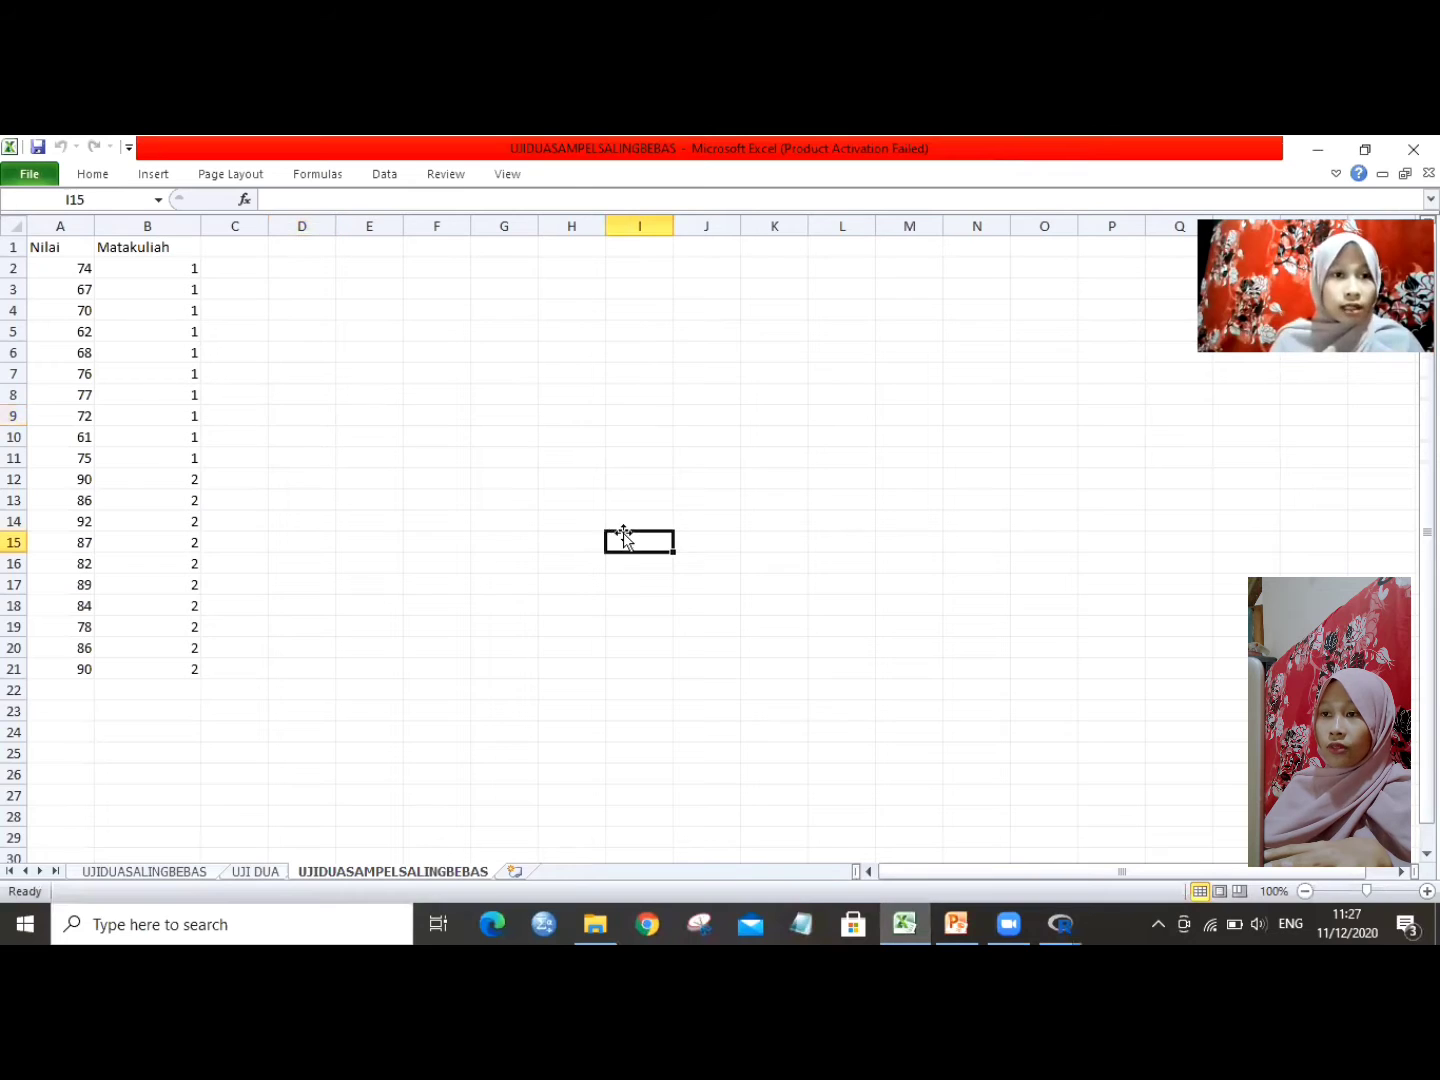
{"action": "left_click", "coordinate": [301, 353]}
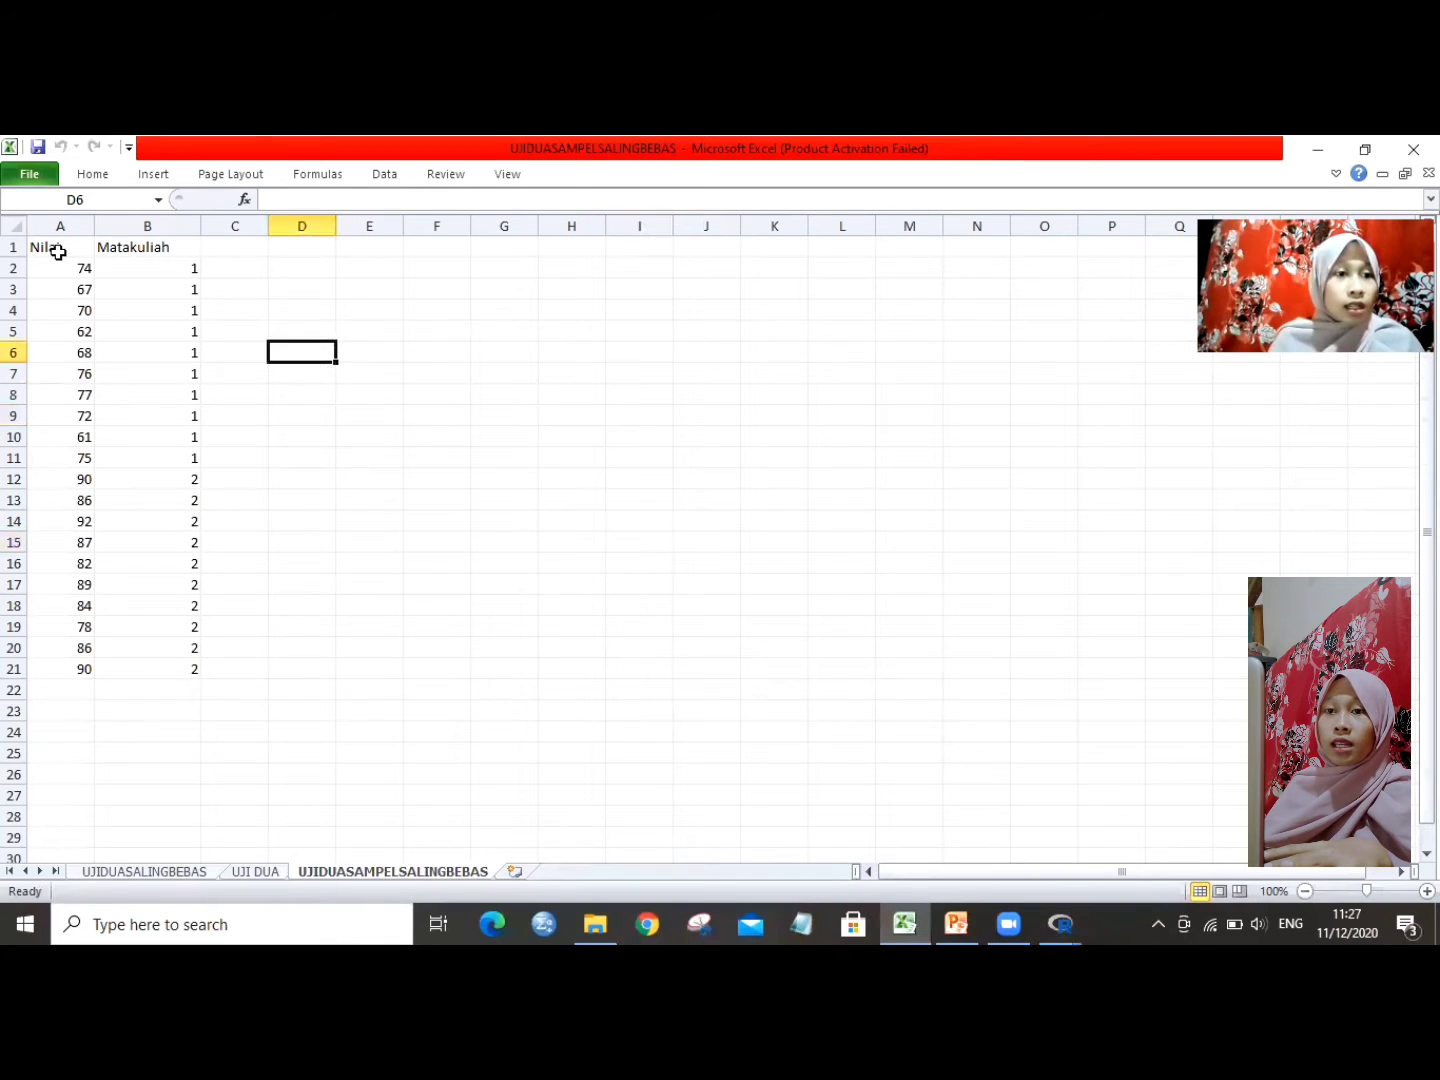
{"action": "left_click", "coordinate": [77, 242]}
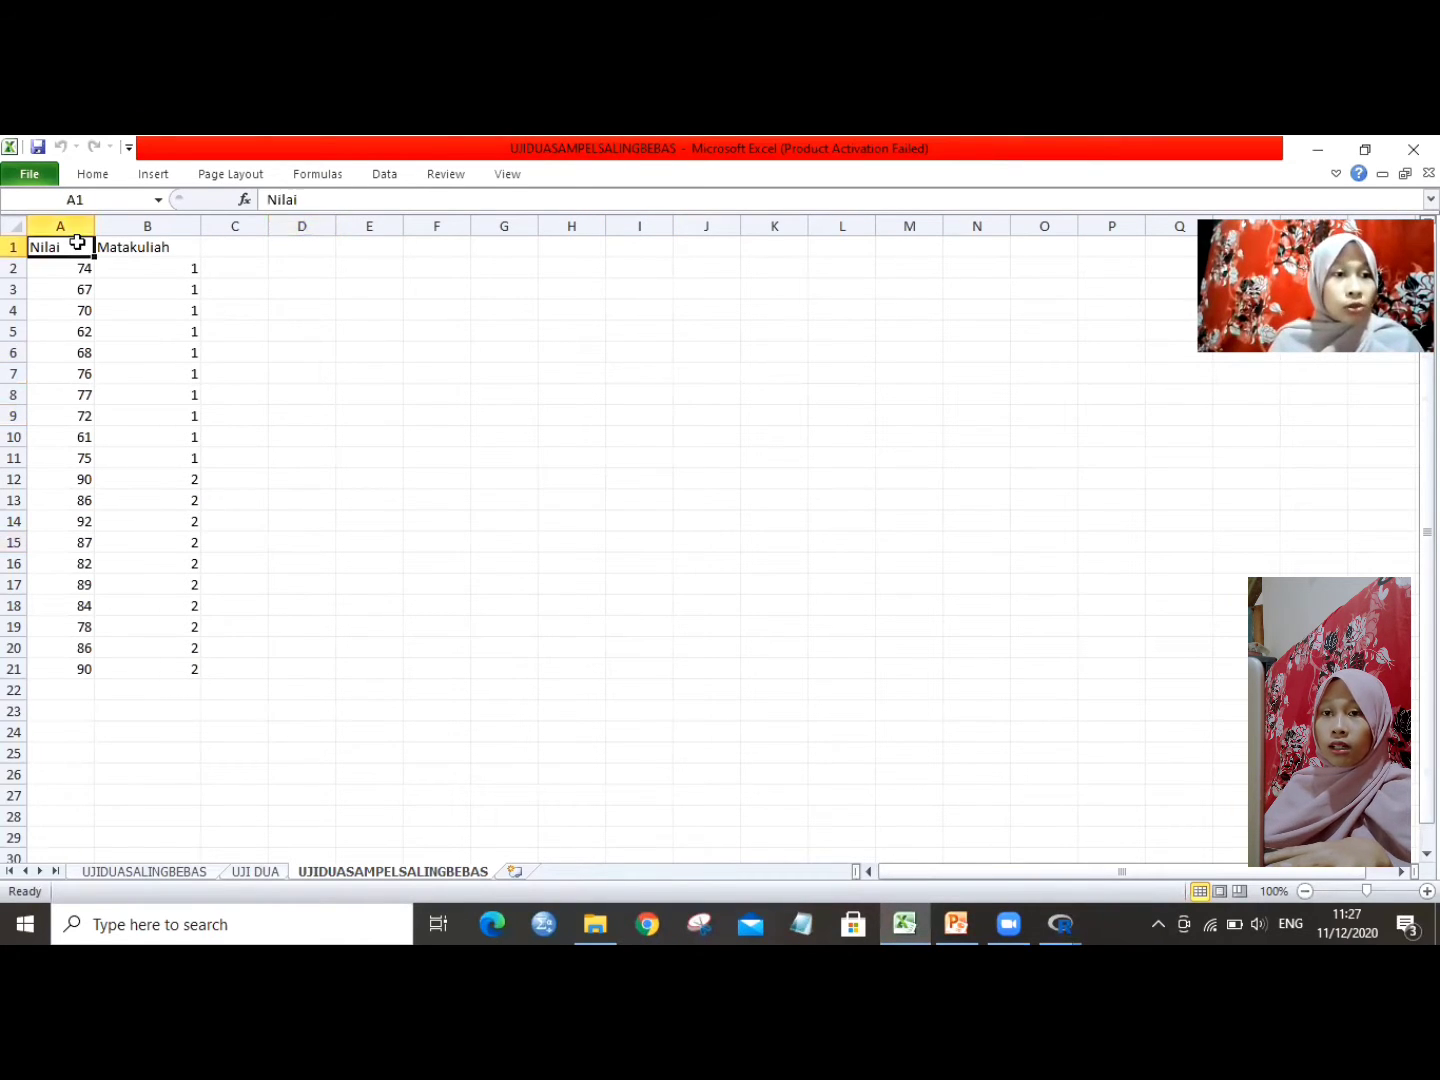
{"action": "left_click", "coordinate": [158, 244]}
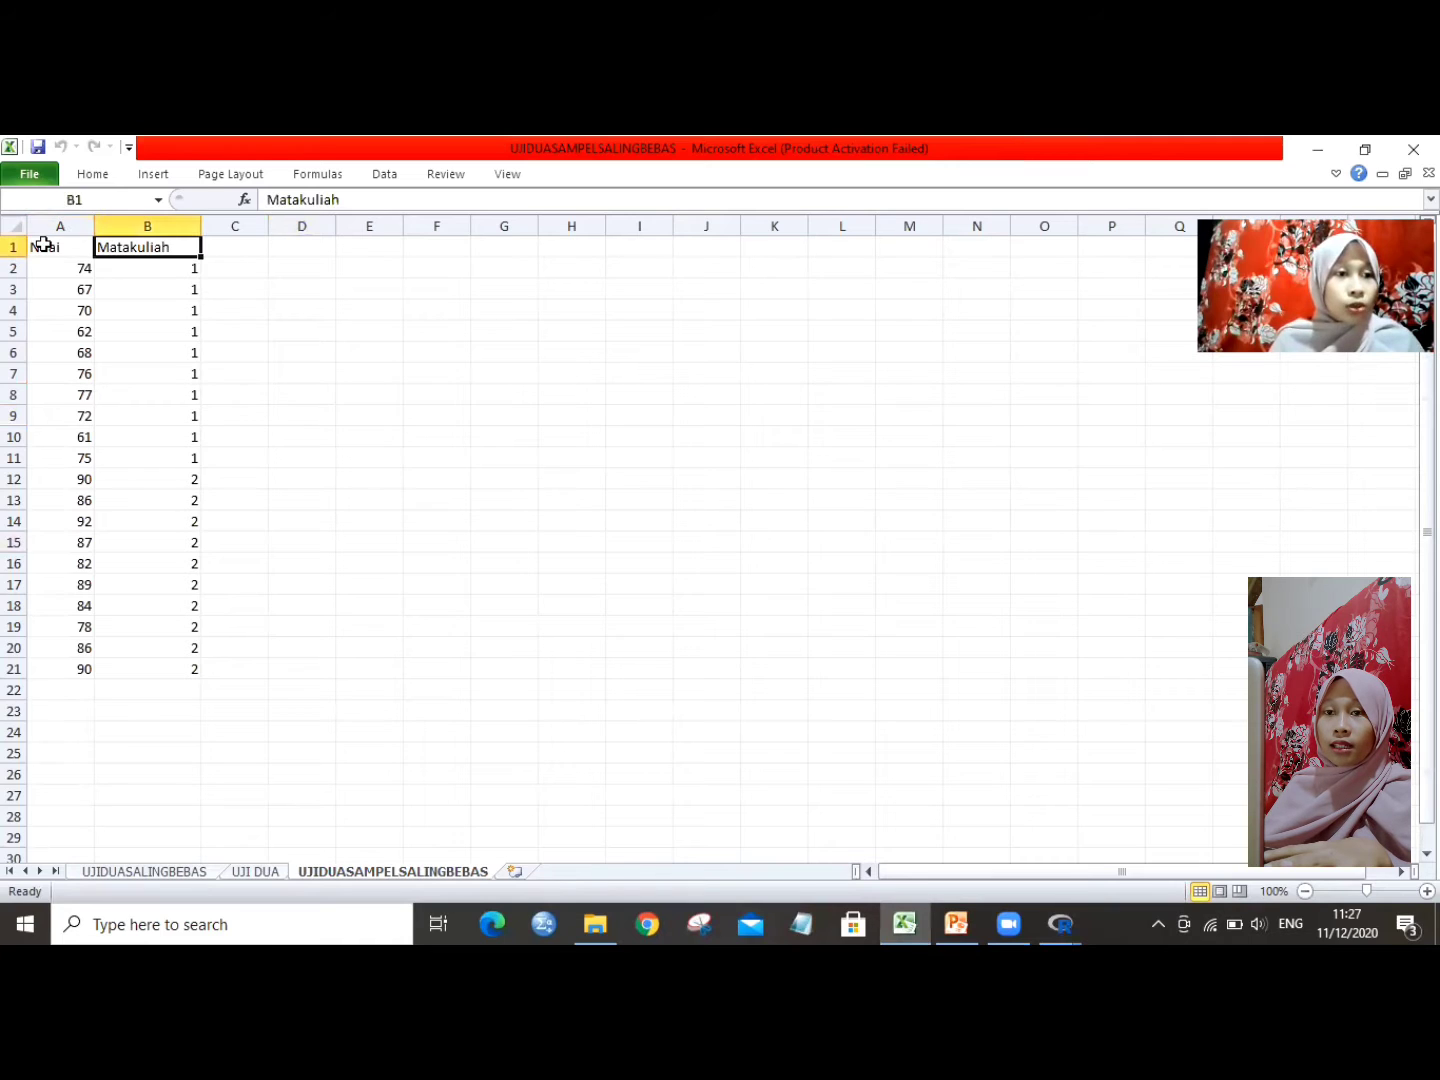
{"action": "left_click", "coordinate": [43, 248]}
{"action": "left_click", "coordinate": [138, 240]}
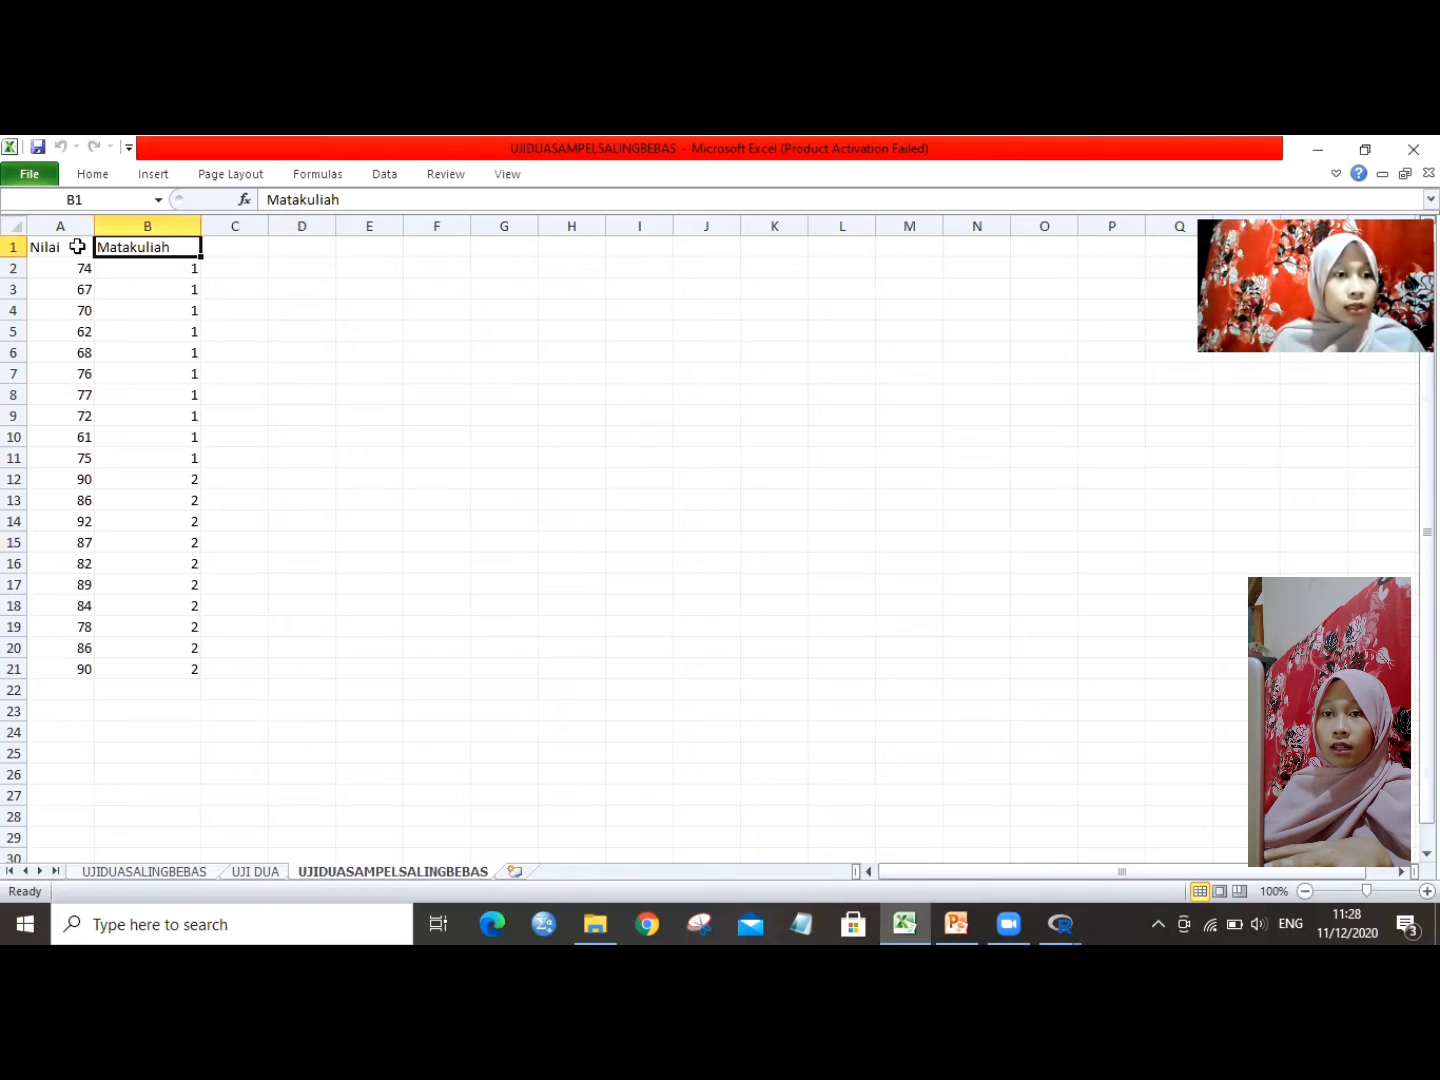
- Save the sheet as UJIDUASAMPELSALINGBEBAS in Text (Tab delimited) format in the A semester 3 folder, overwriting the existing file and keeping the text format
{"action": "left_click", "coordinate": [29, 175]}
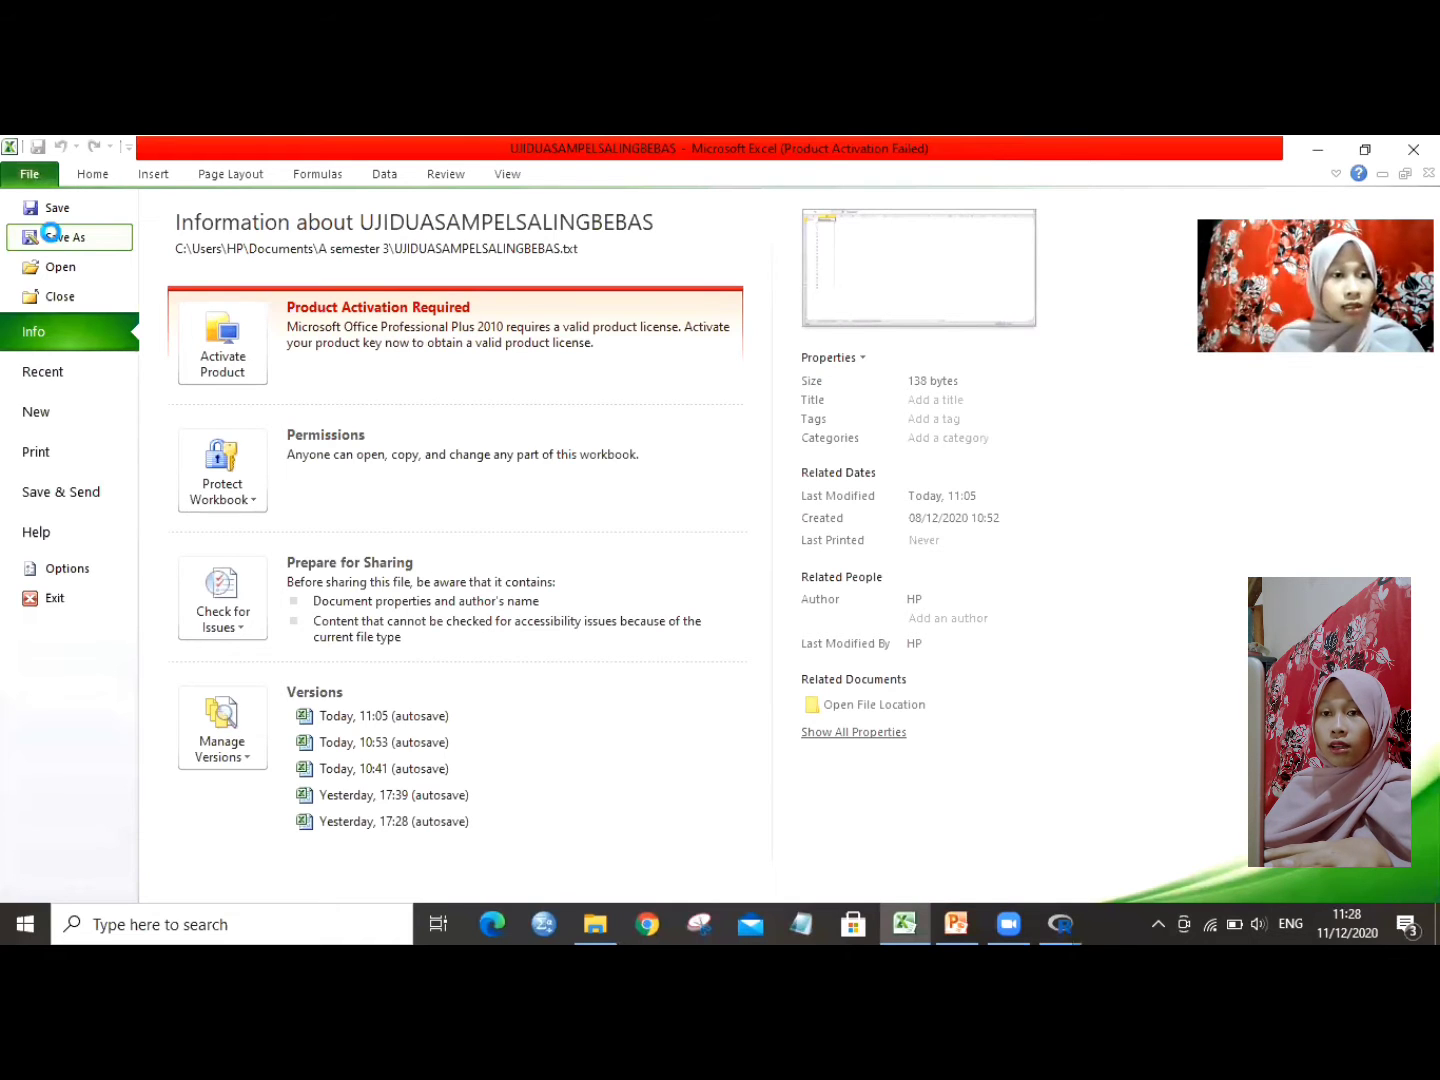
{"action": "left_click", "coordinate": [52, 239]}
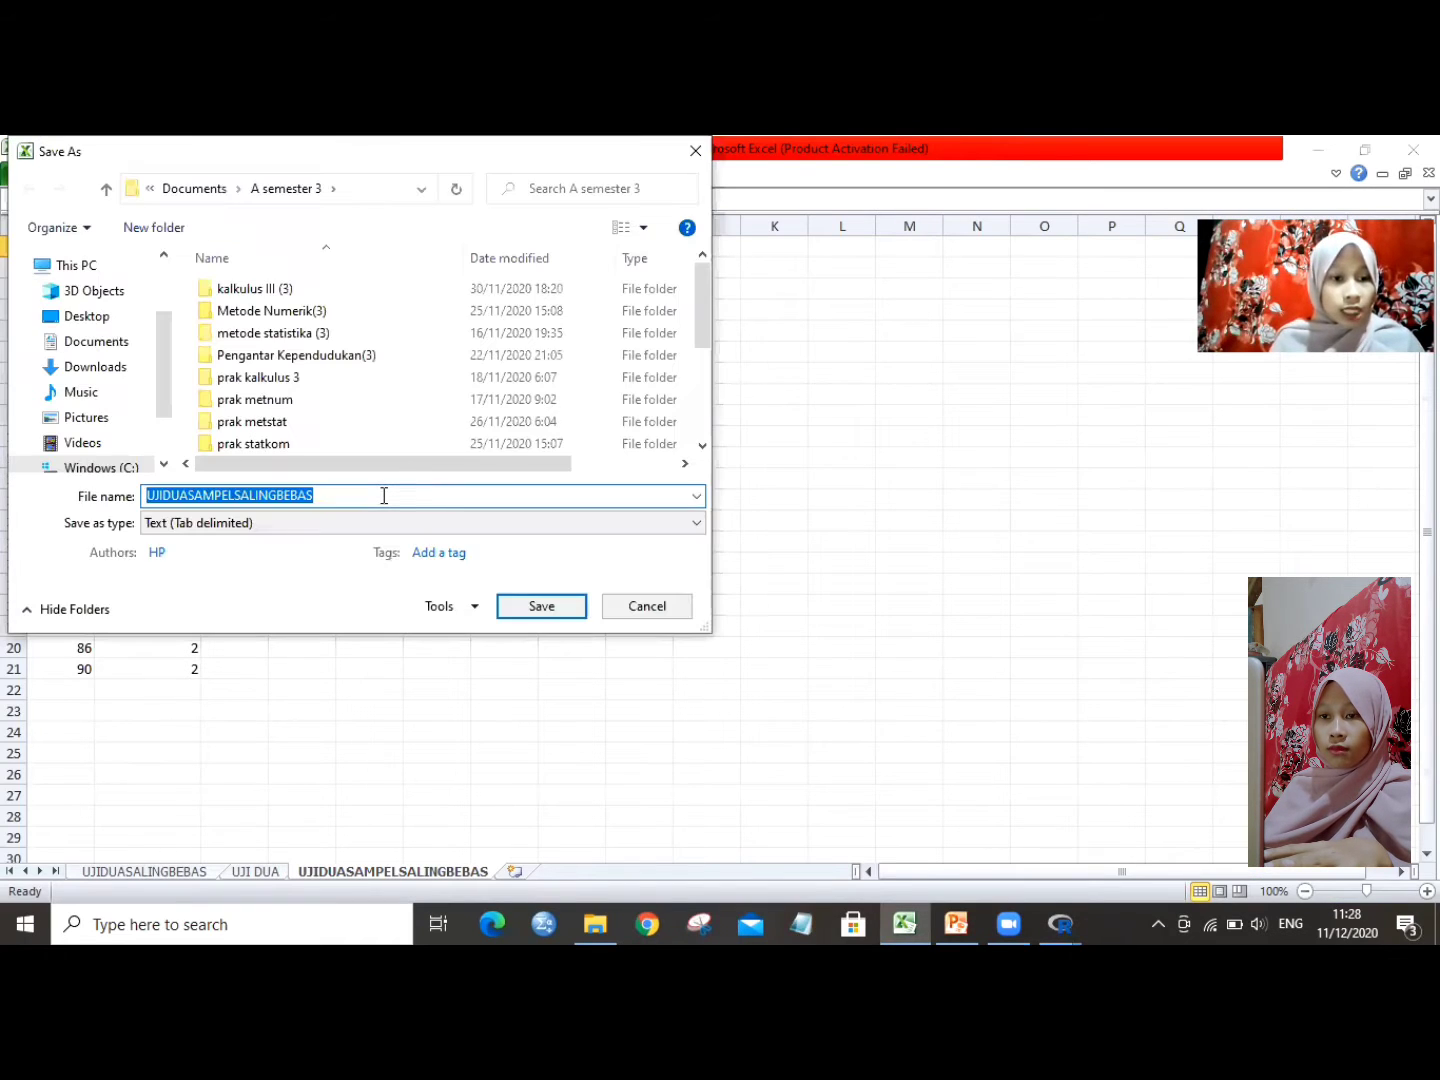
{"action": "left_click", "coordinate": [383, 497]}
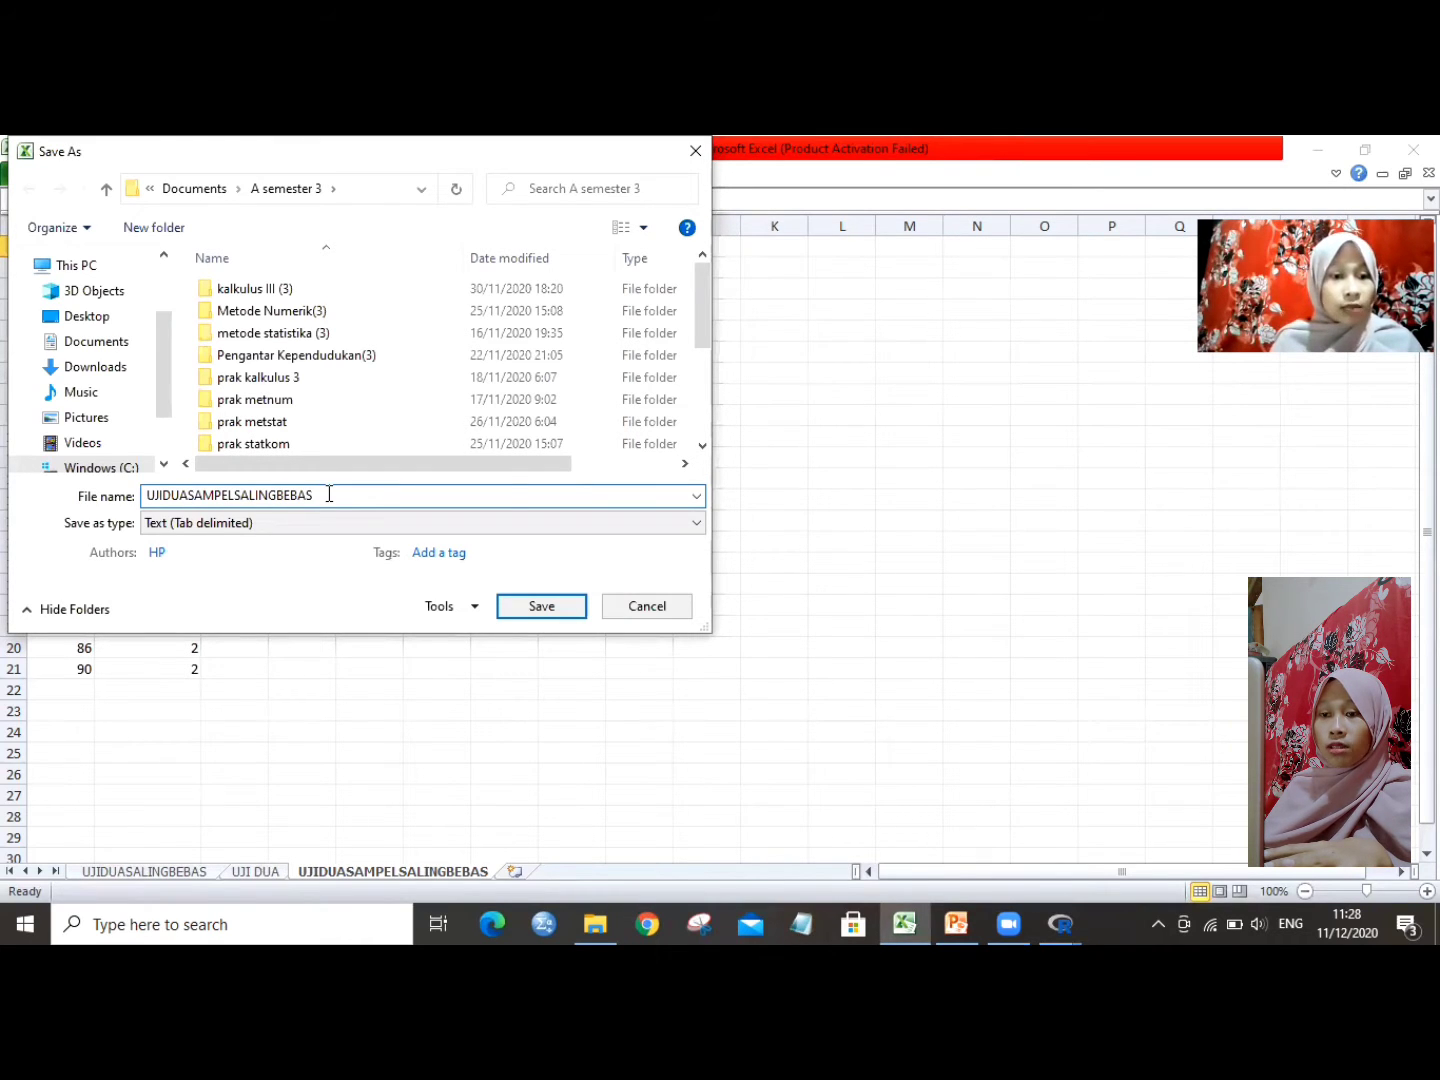
{"action": "left_click", "coordinate": [689, 527]}
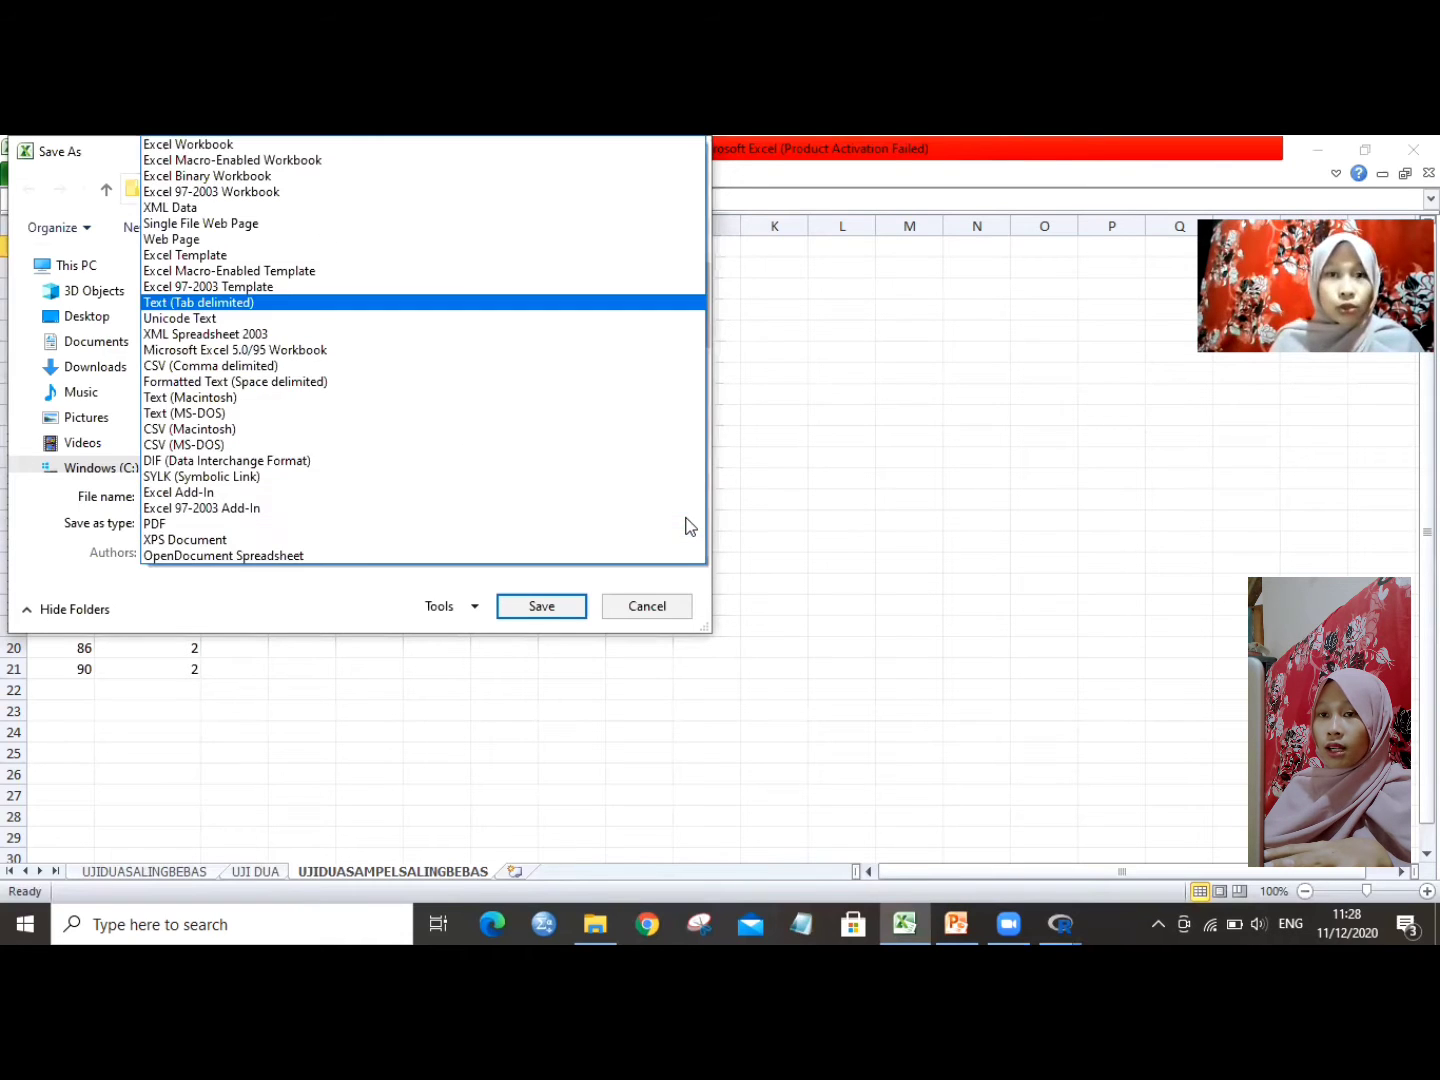
{"action": "left_click", "coordinate": [628, 302]}
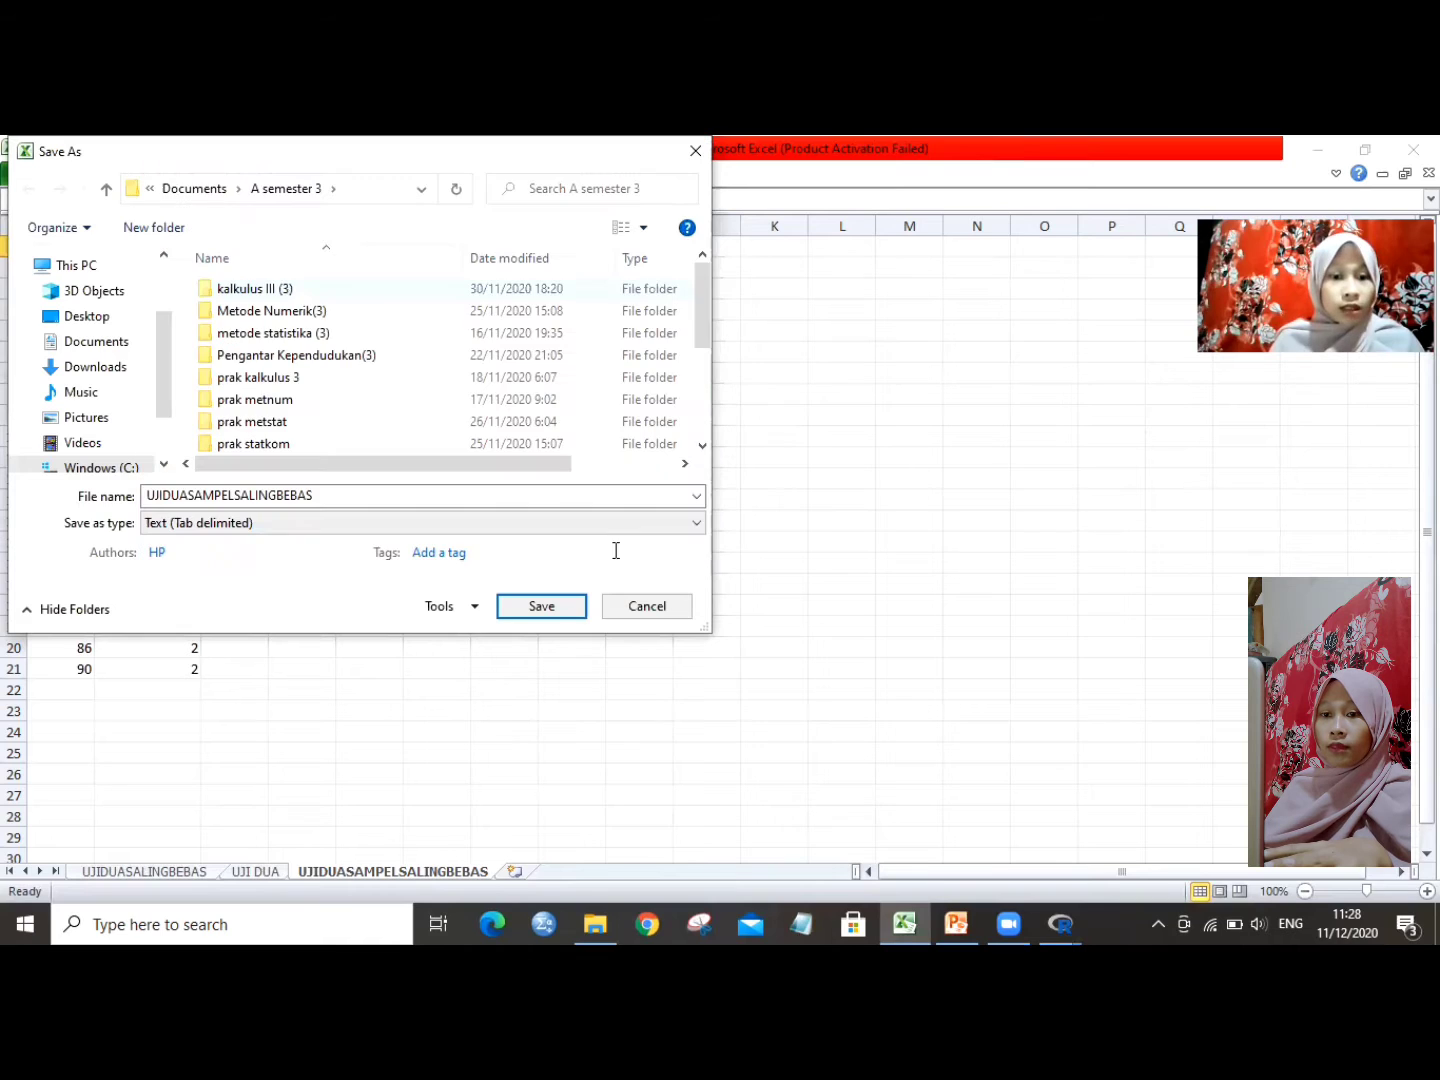
{"action": "left_click", "coordinate": [548, 607]}
{"action": "left_click", "coordinate": [761, 536]}
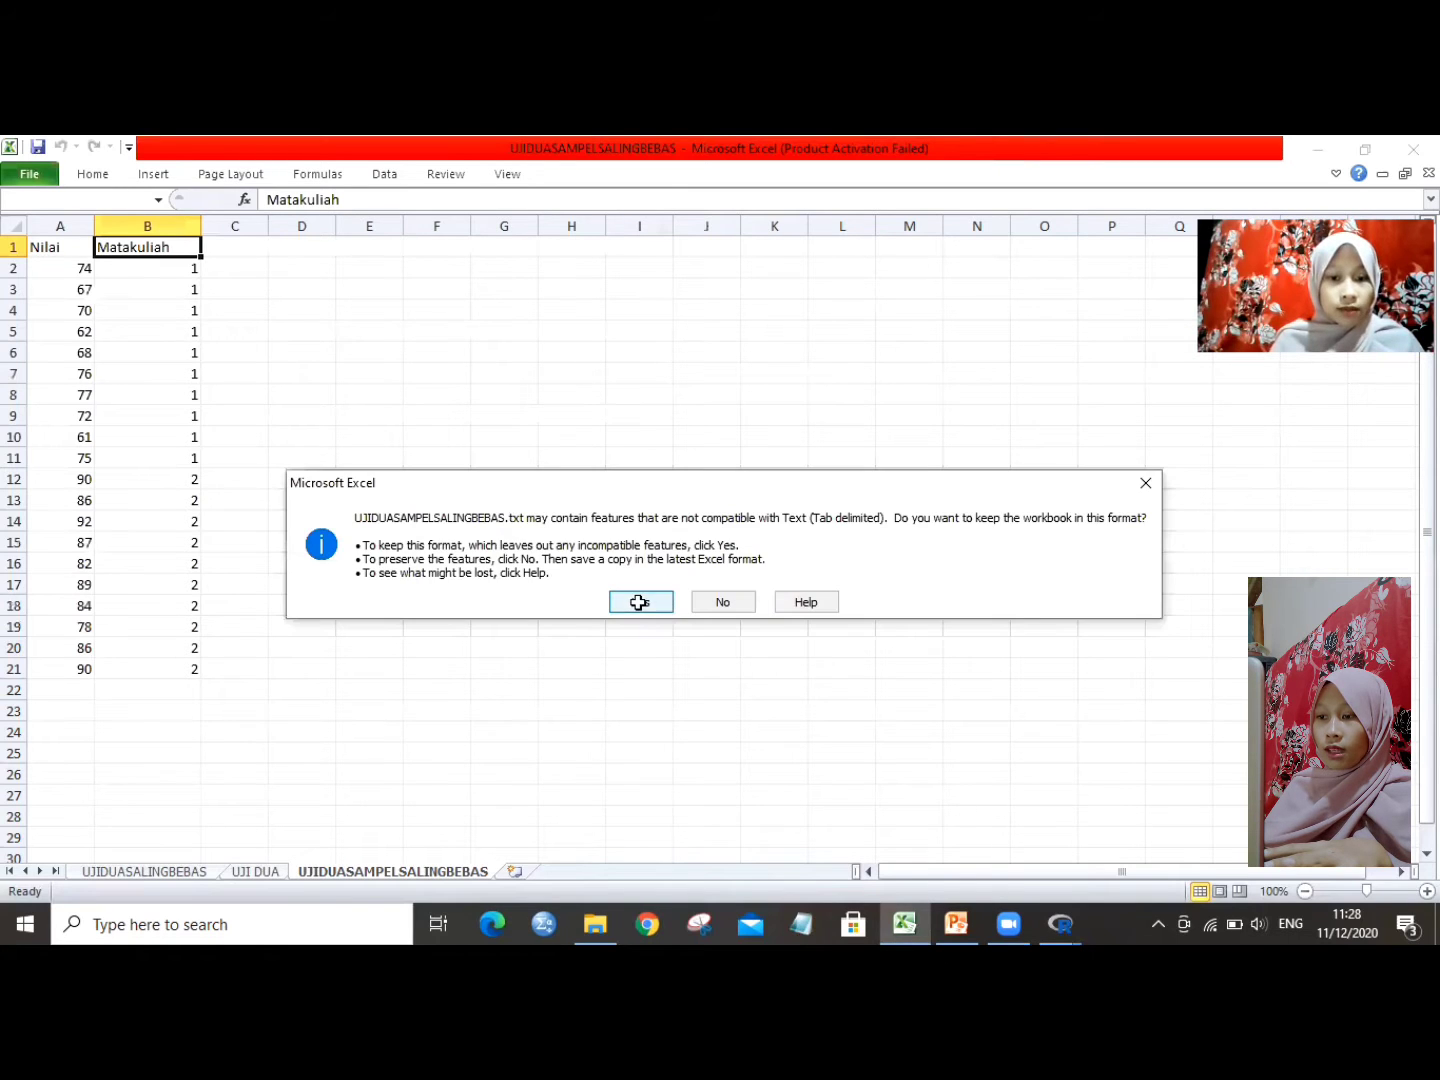
{"action": "left_click", "coordinate": [638, 602]}
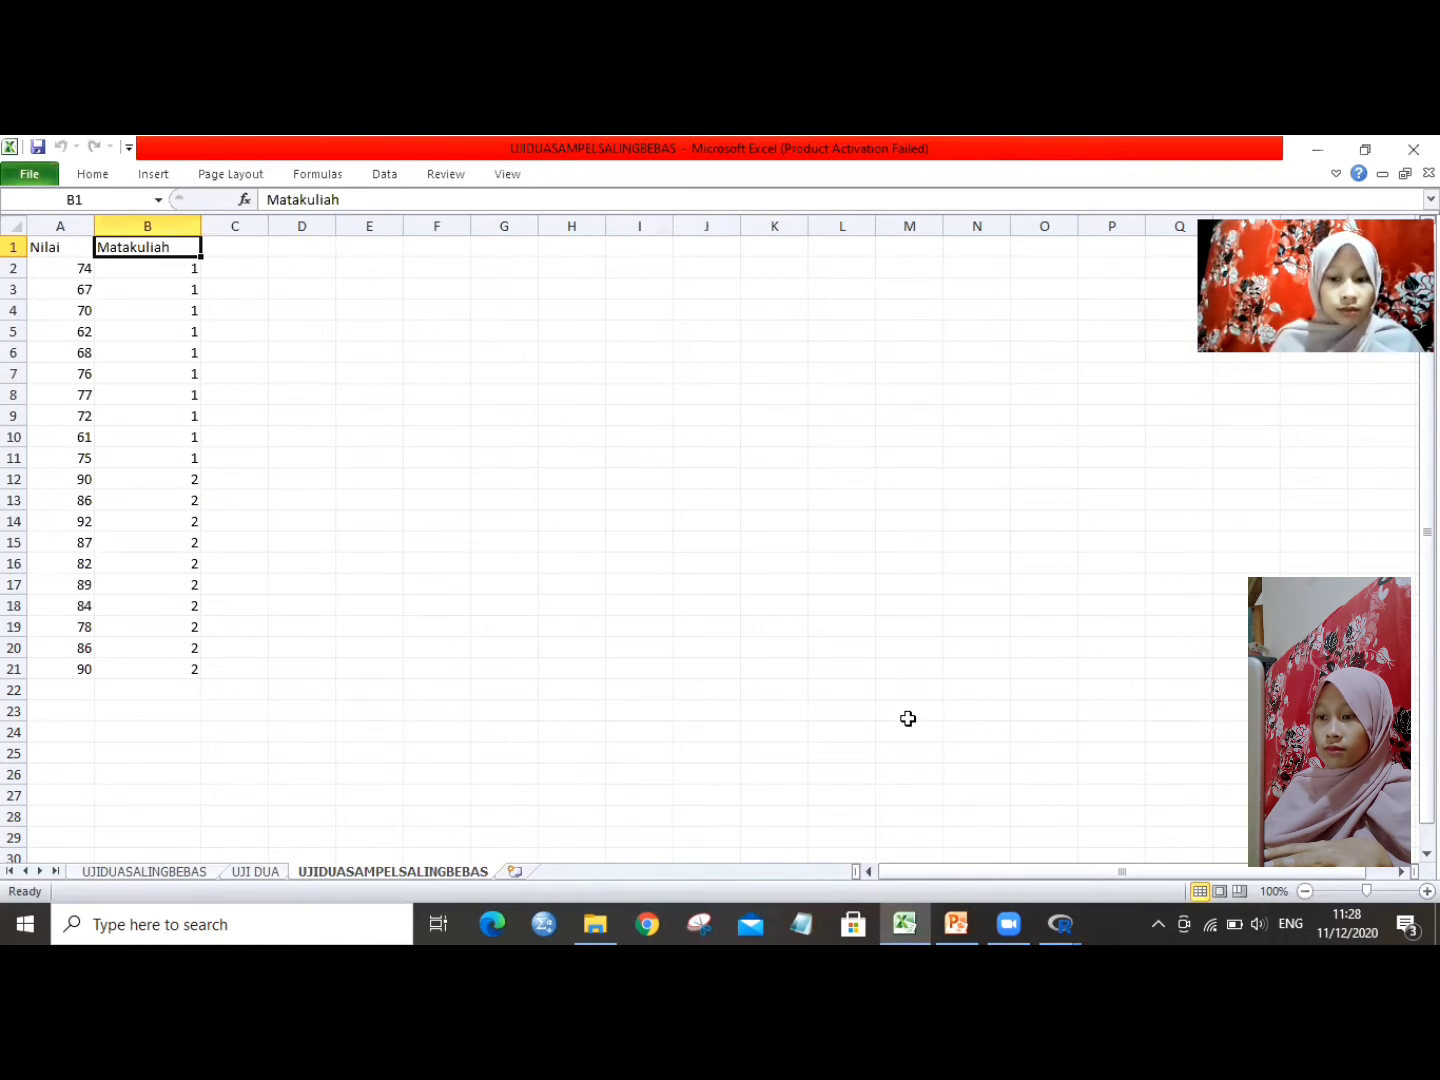
- Switch to R Commander and start importing data from a text file
{"action": "left_click", "coordinate": [1060, 921]}
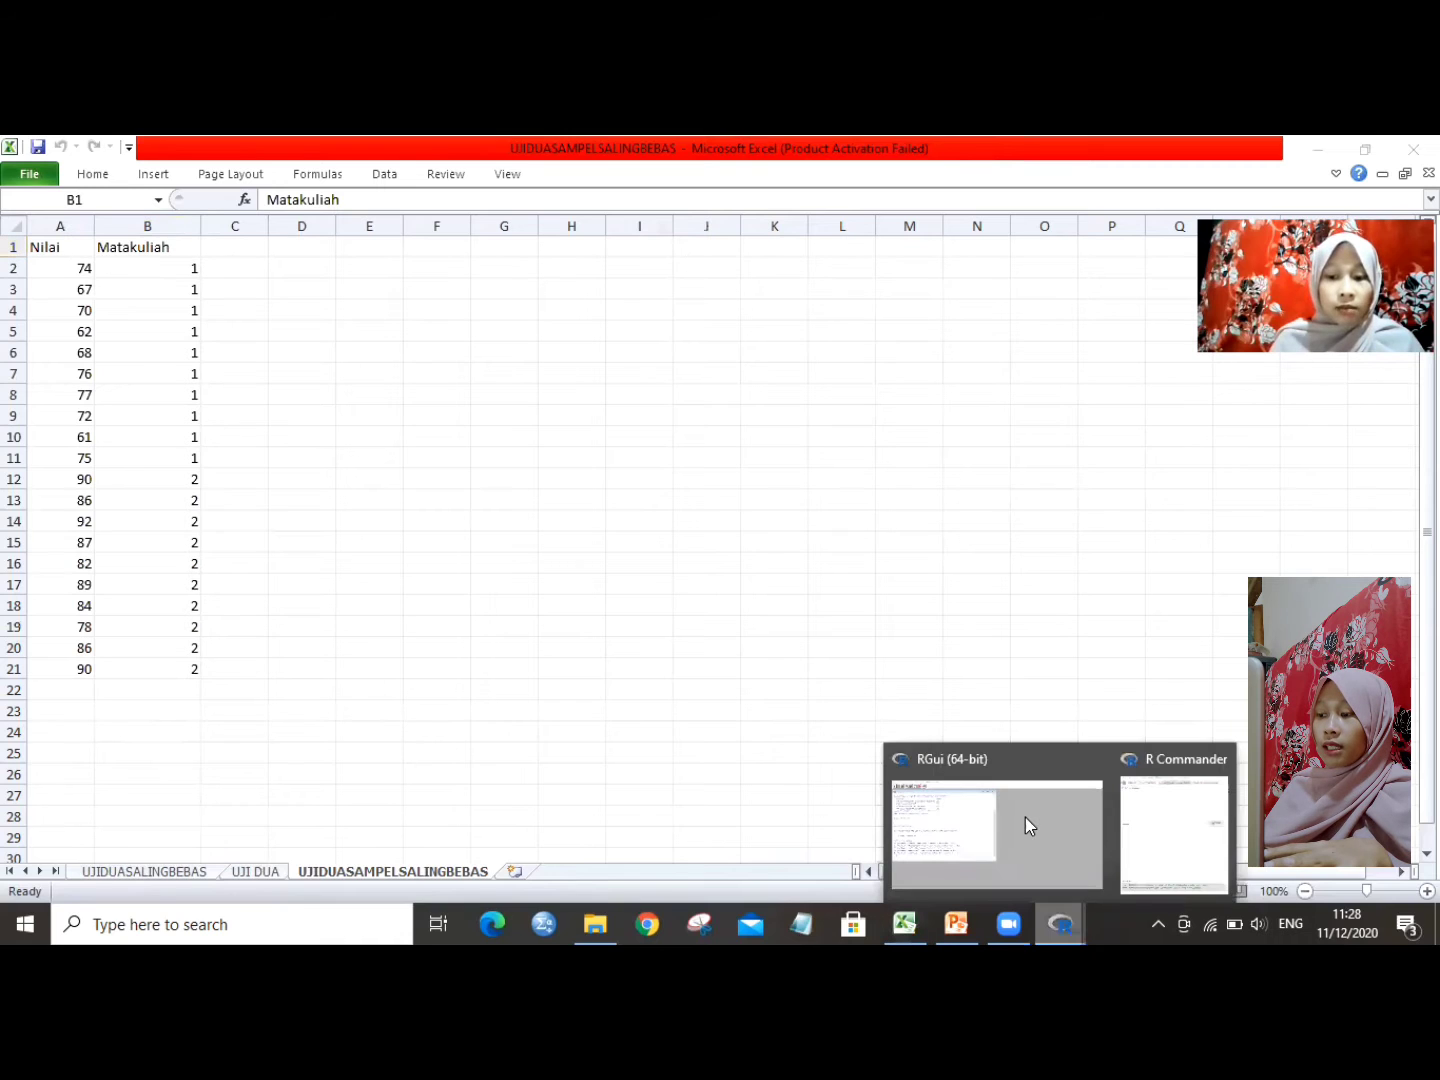
{"action": "left_click", "coordinate": [1023, 811]}
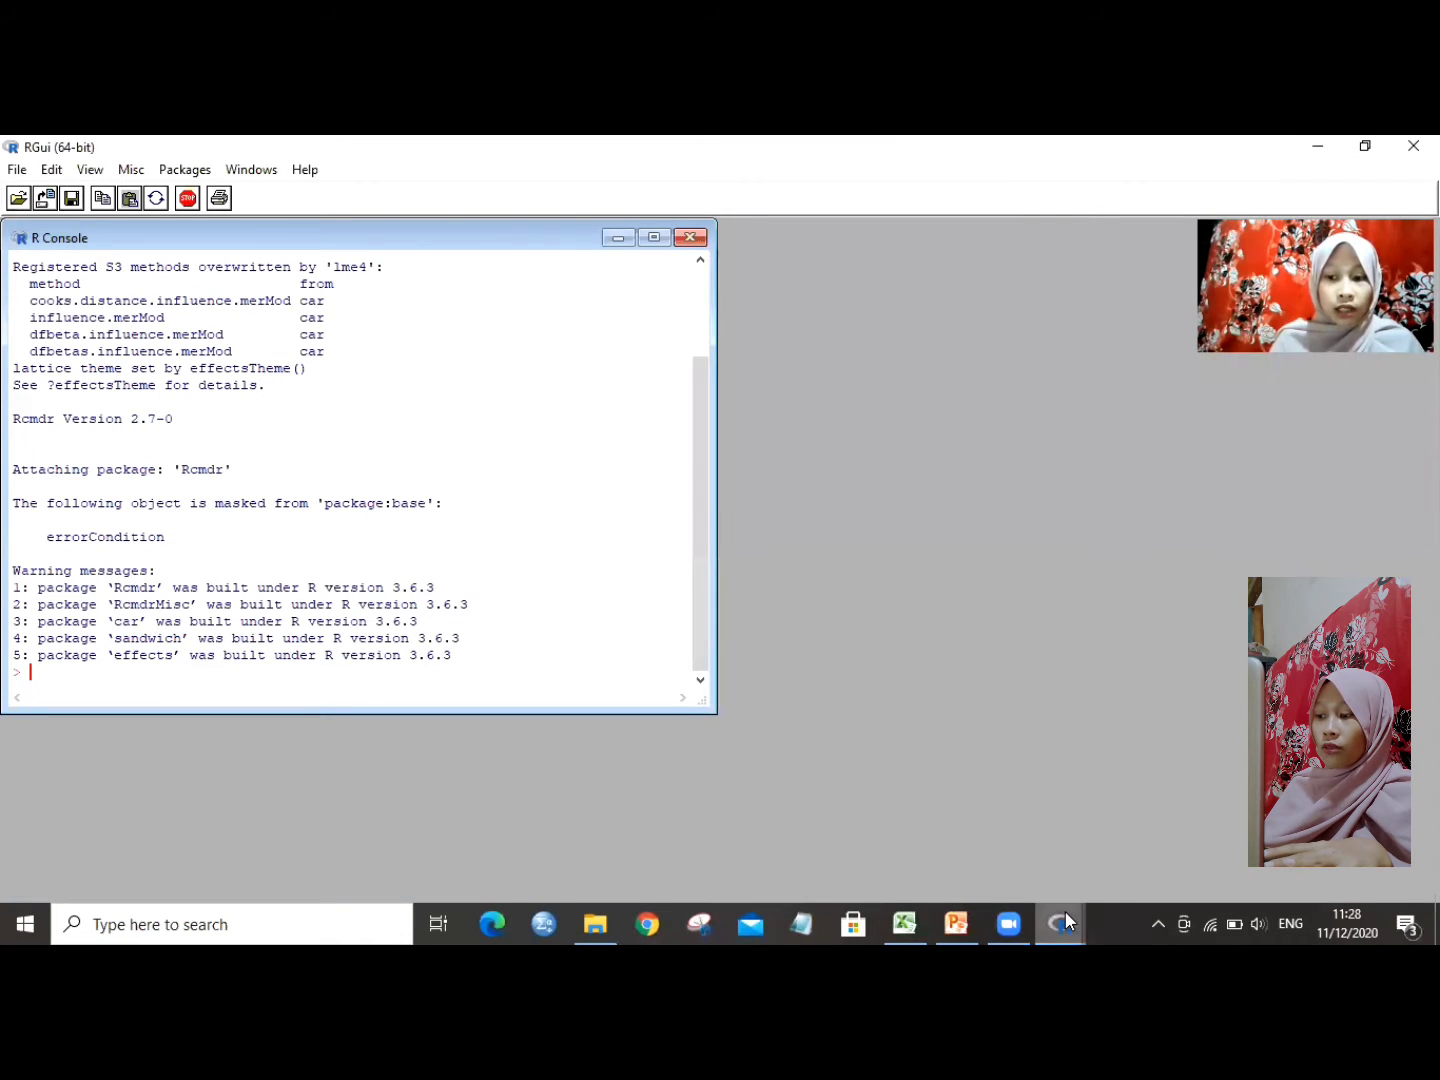
{"action": "mouse_move", "coordinate": [1062, 920]}
{"action": "left_click", "coordinate": [1148, 852]}
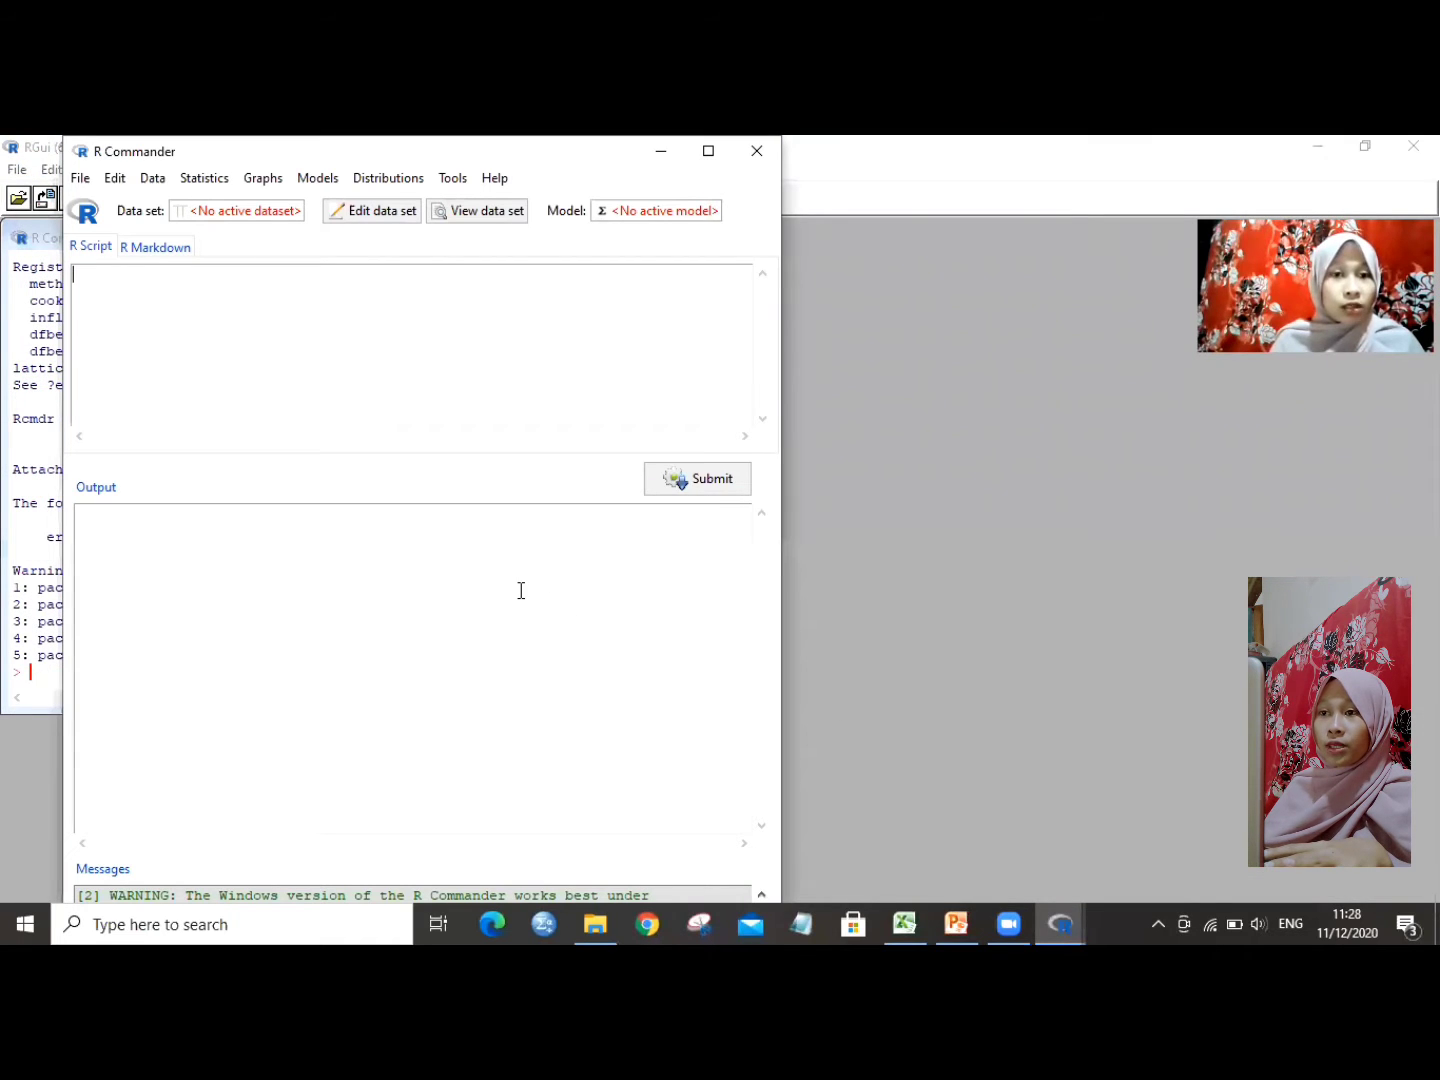
{"action": "left_click", "coordinate": [430, 540]}
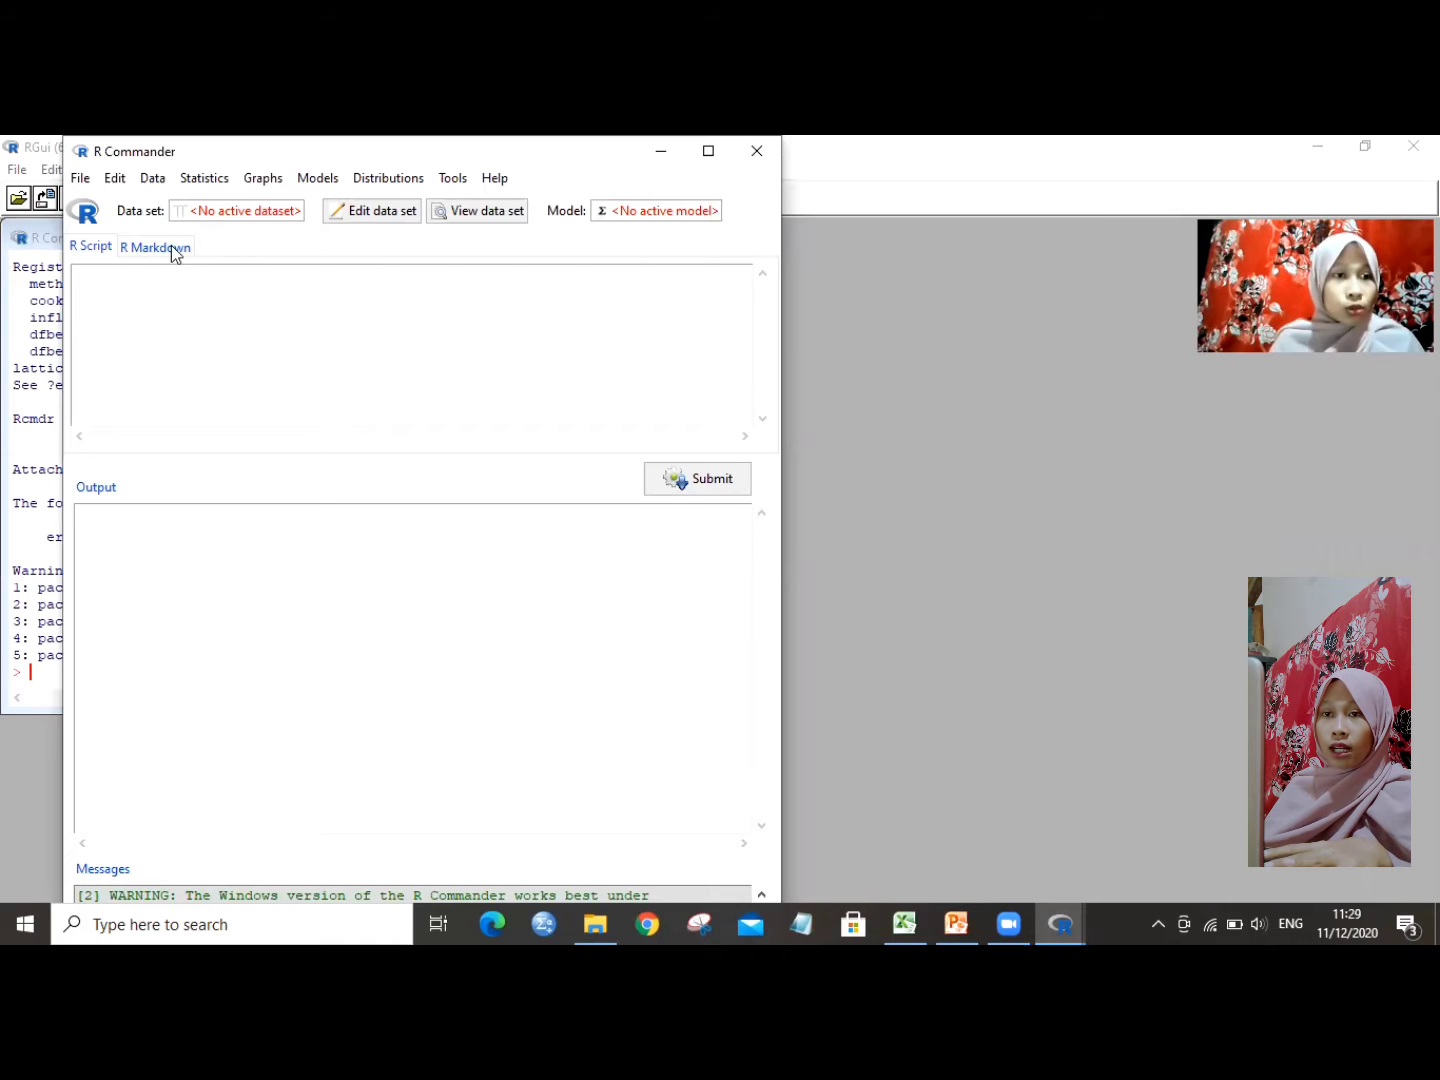
{"action": "left_click", "coordinate": [152, 180]}
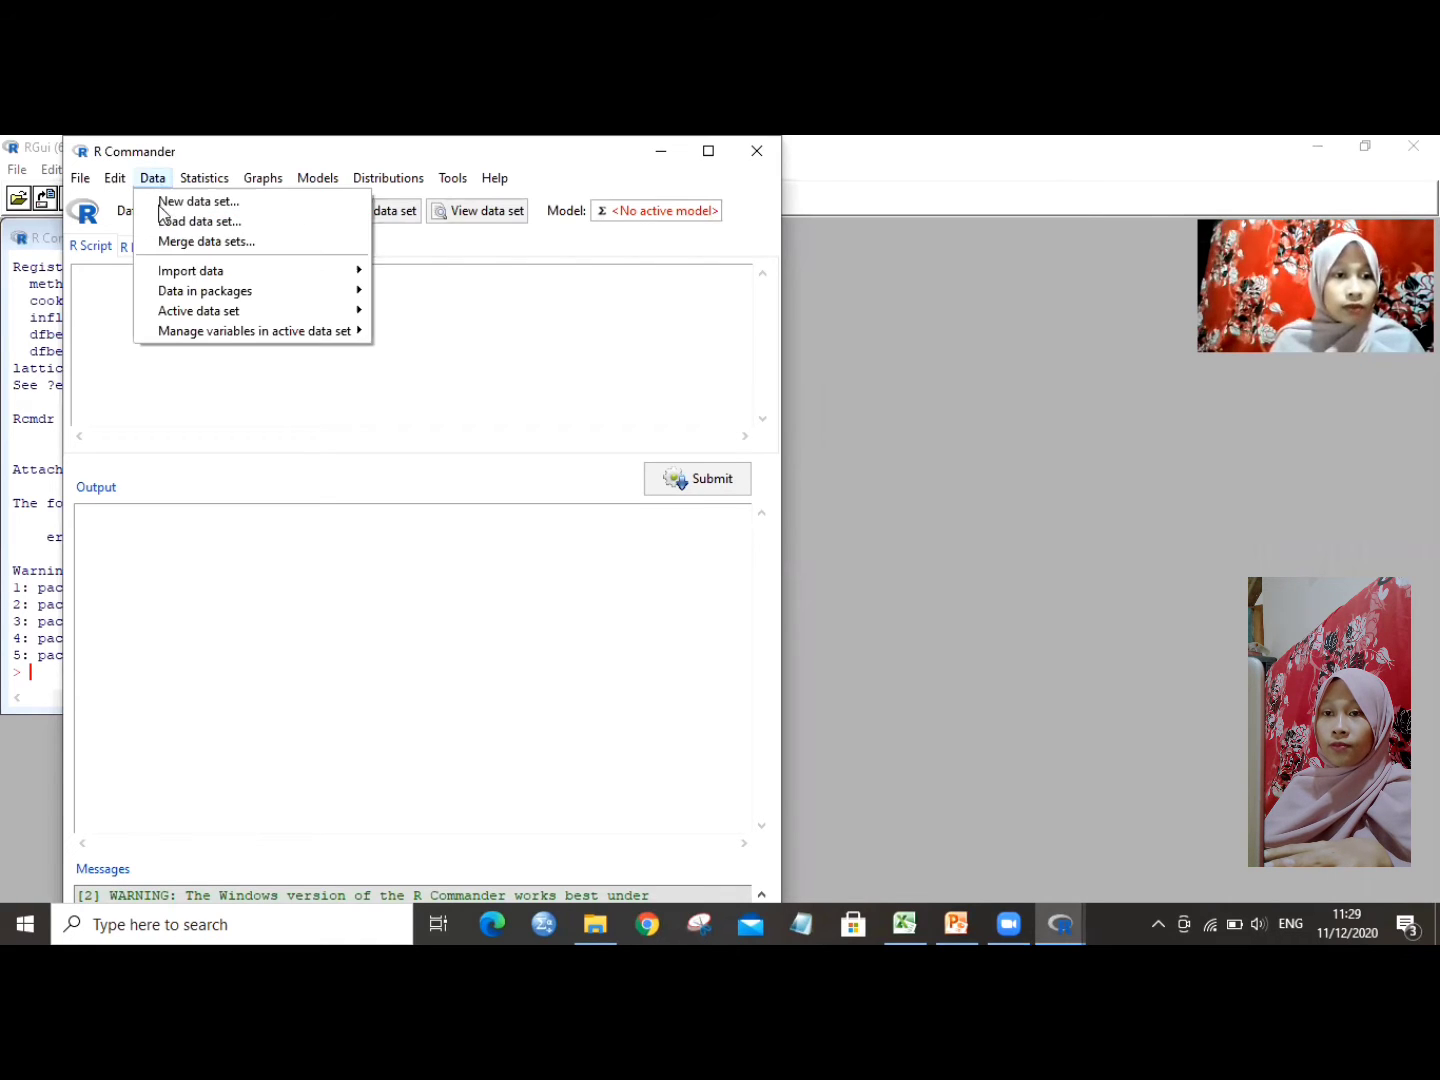
{"action": "mouse_move", "coordinate": [190, 273]}
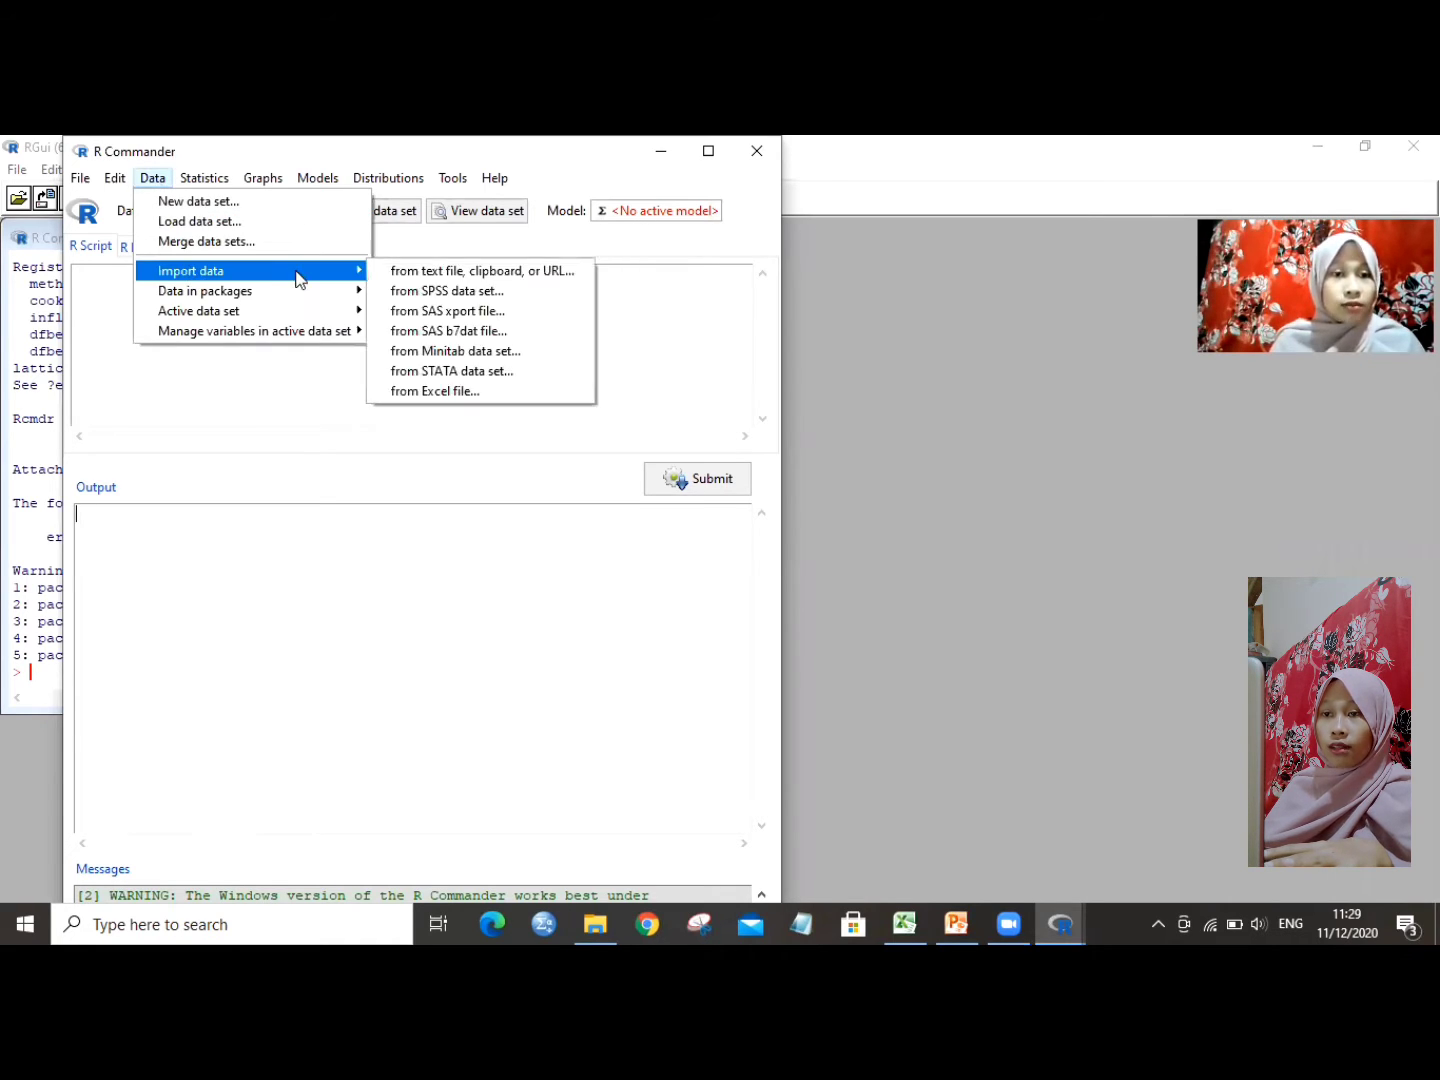
{"action": "left_click", "coordinate": [383, 272]}
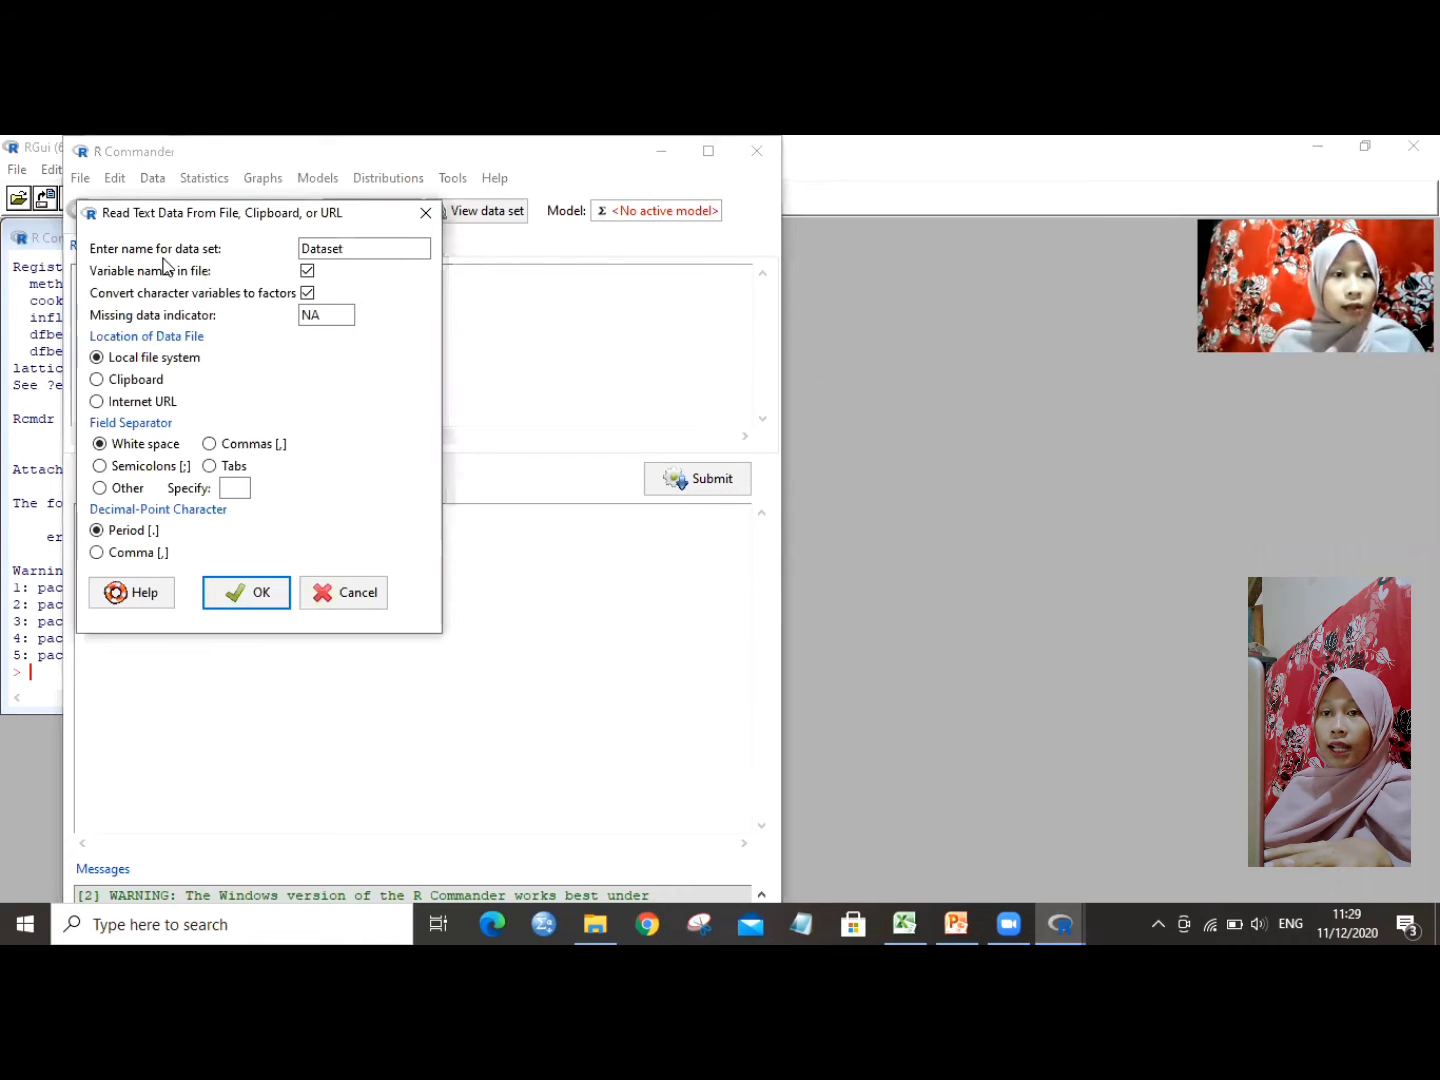
- Name the imported data set UJI2SAMPELSALINGBEBAS
{"action": "left_click", "coordinate": [385, 249]}
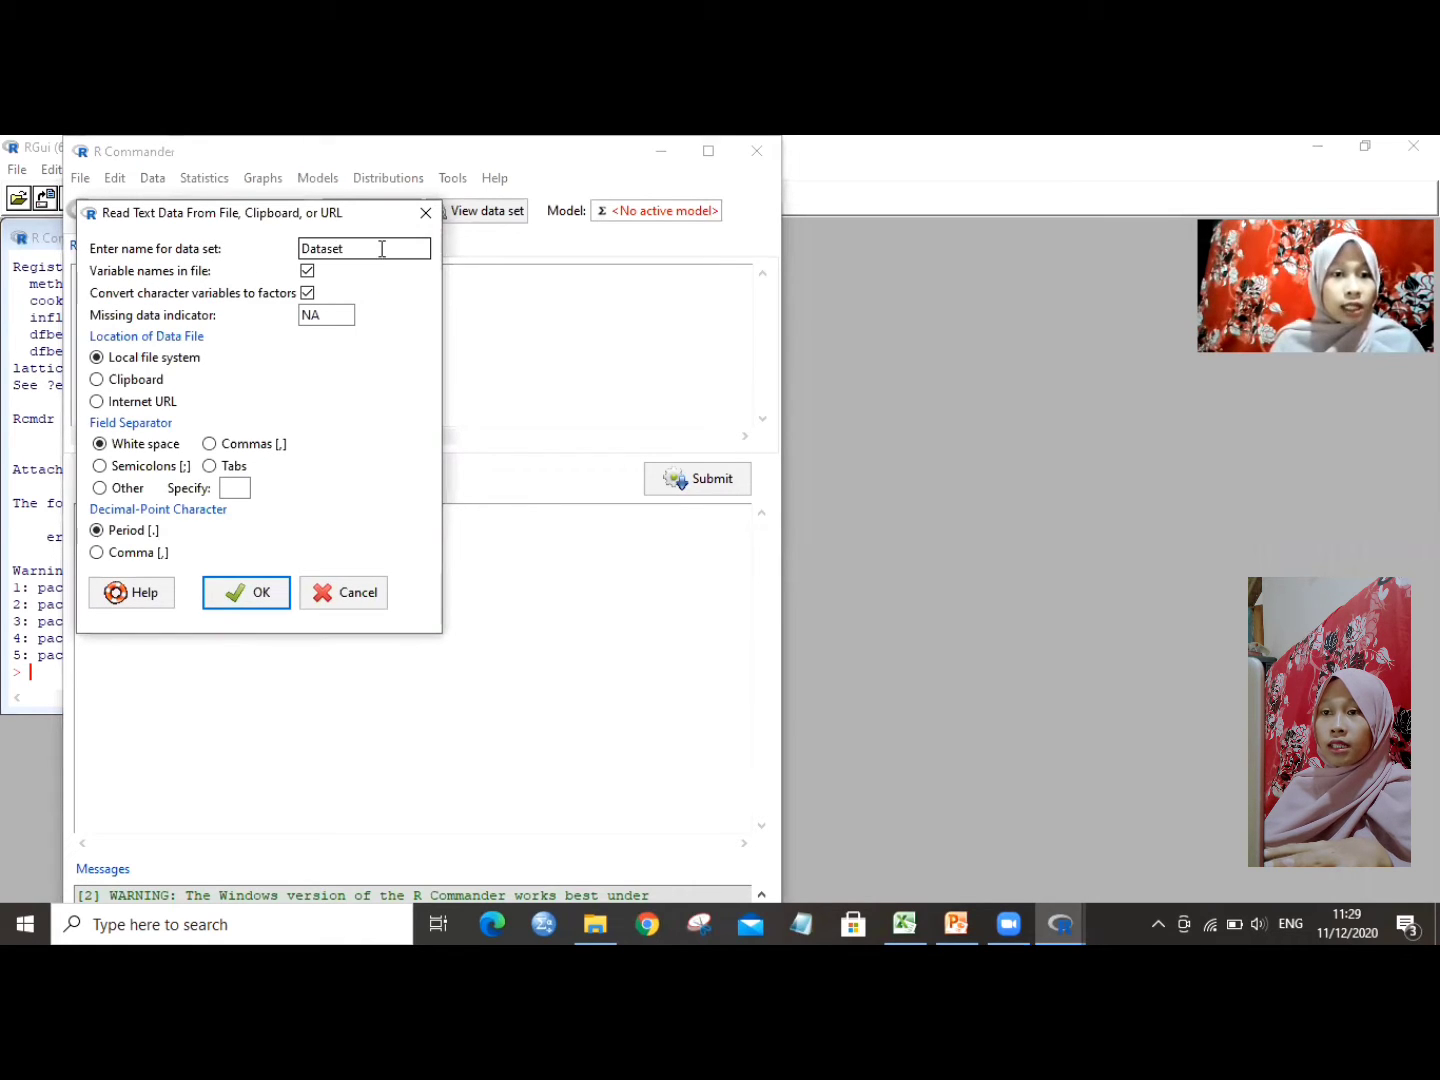
{"action": "key", "text": "ctrl+a"}
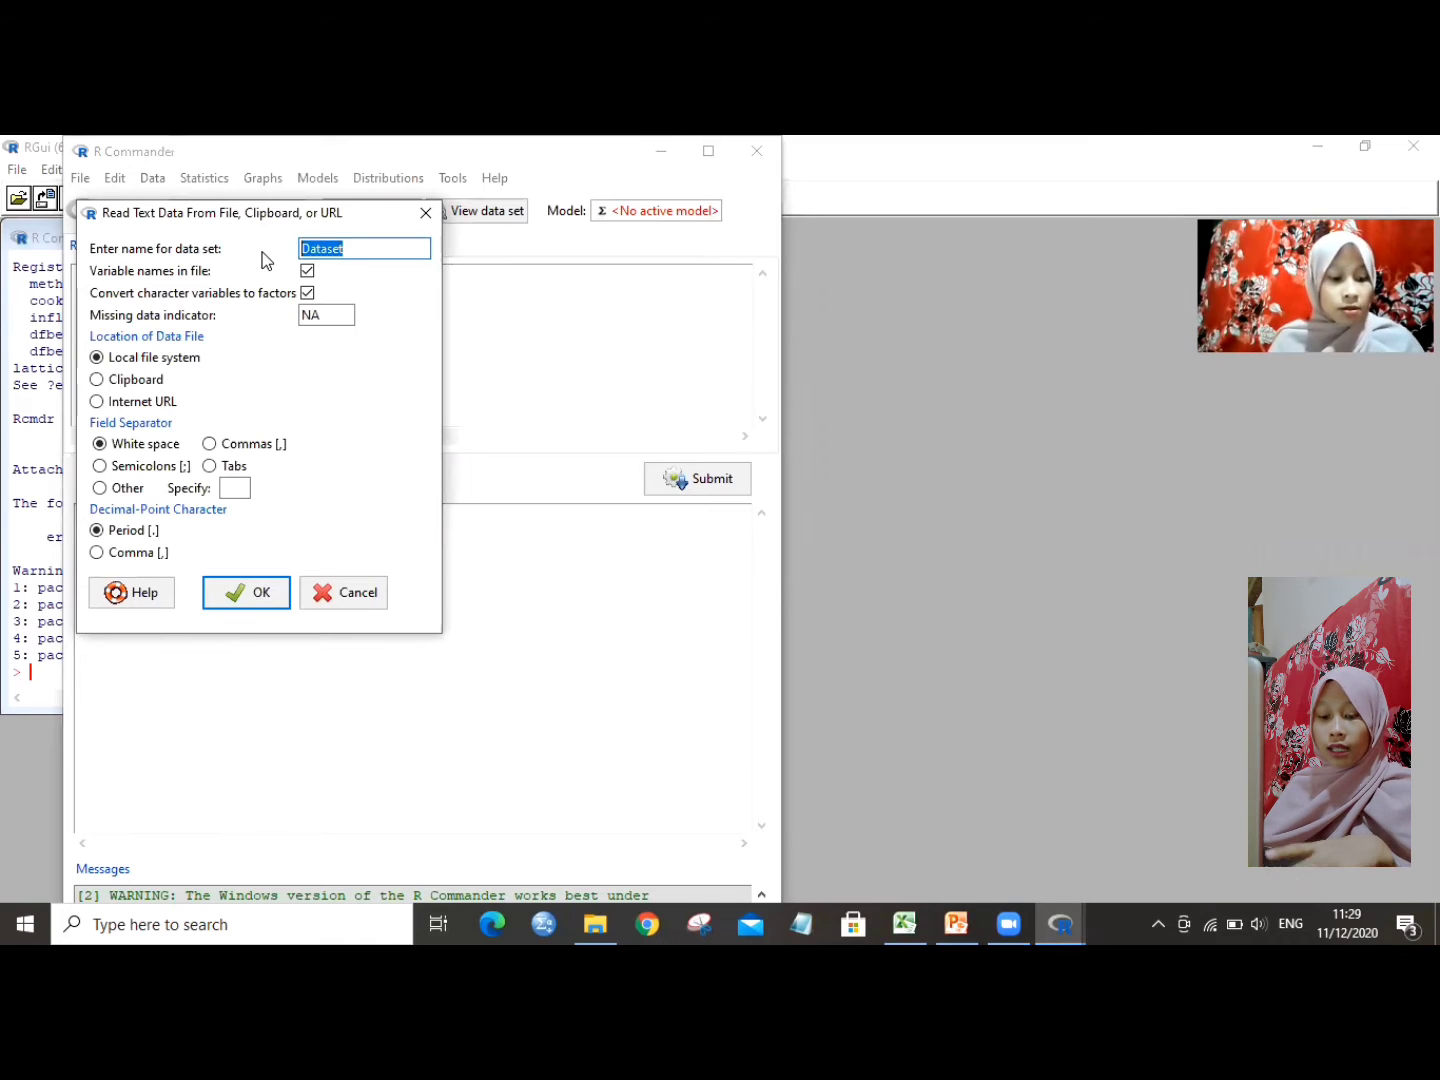
{"action": "type", "text": "UJI2"}
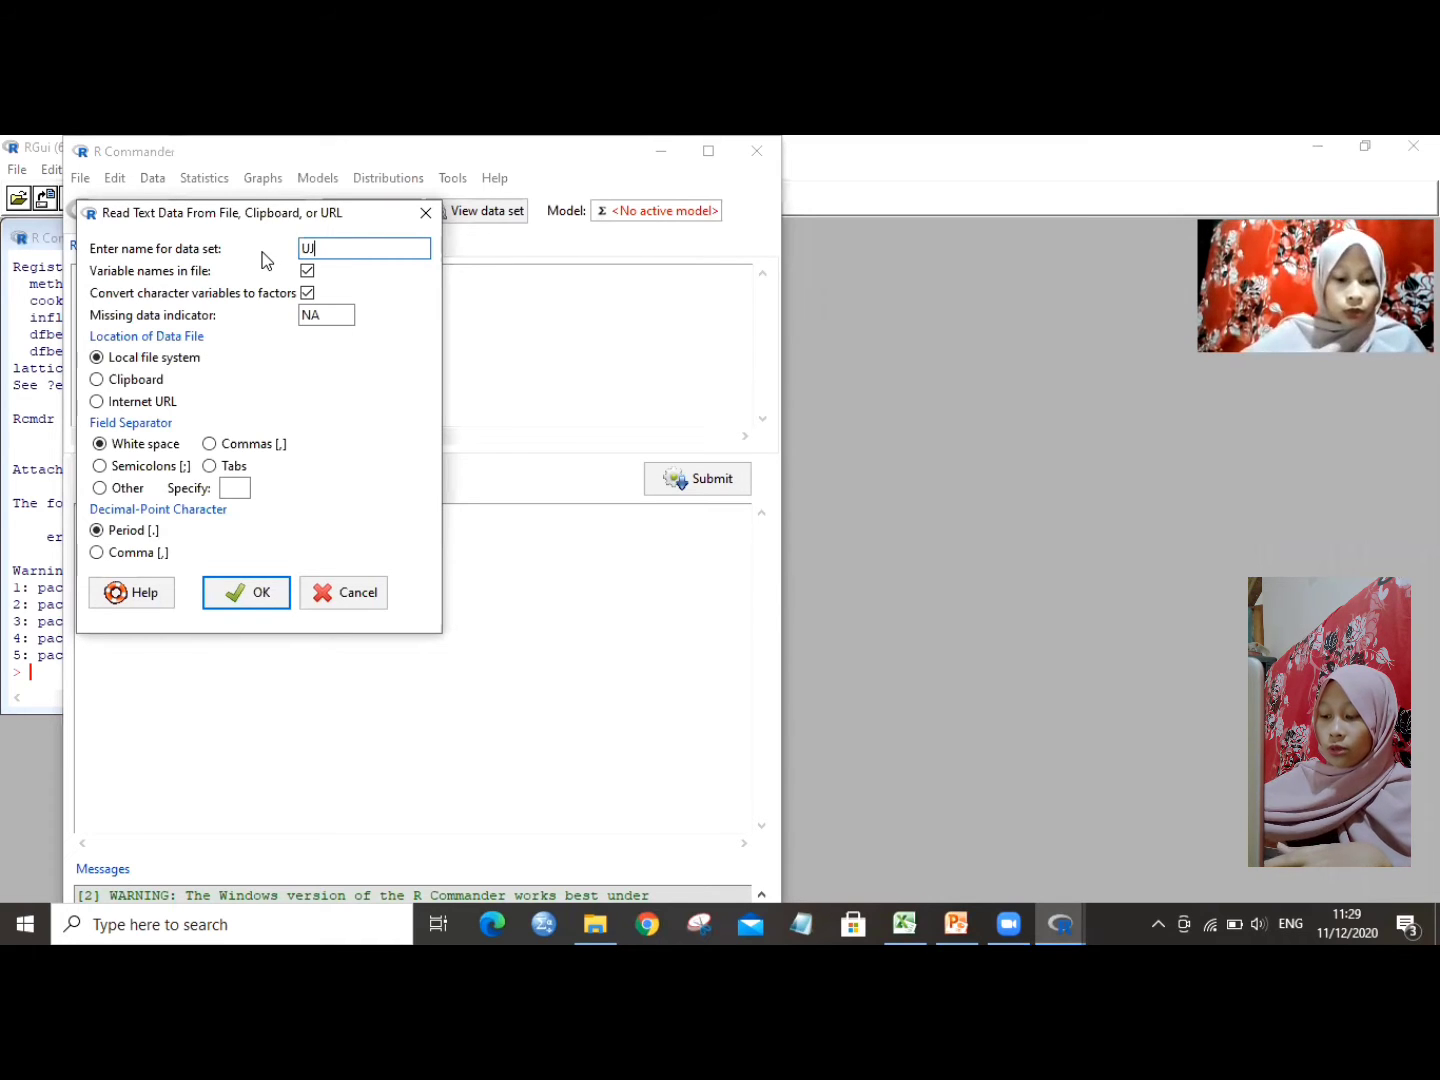
{"action": "type", "text": "SMA"}
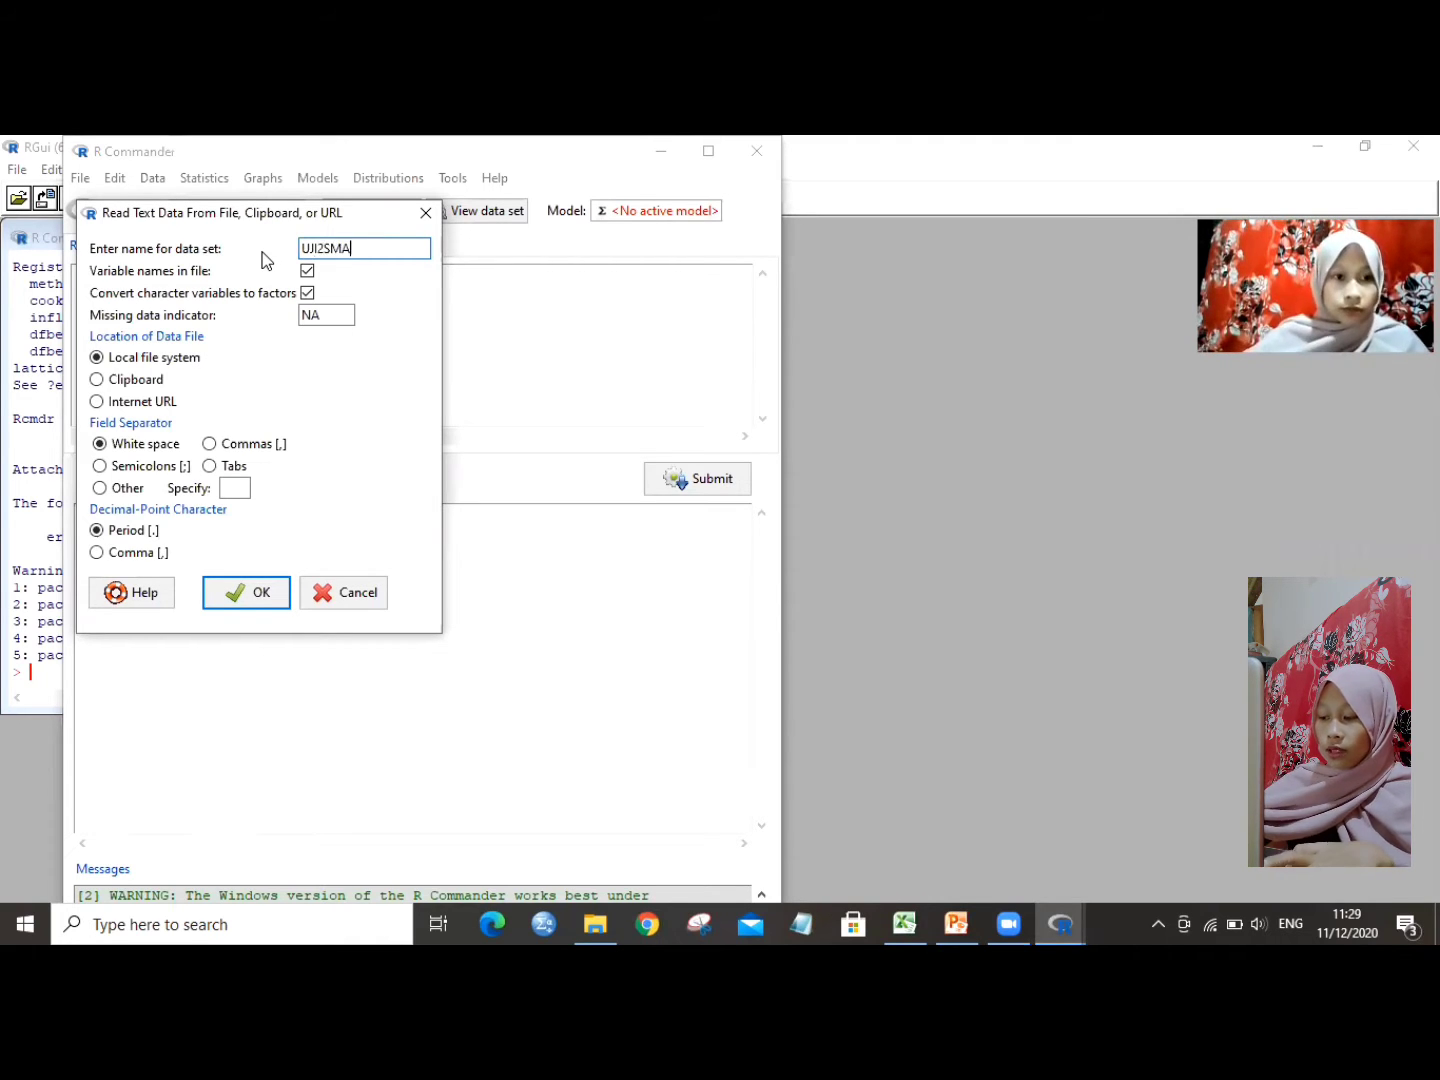
{"action": "key", "text": "BackSpace"}
{"action": "key", "text": "BackSpace"}
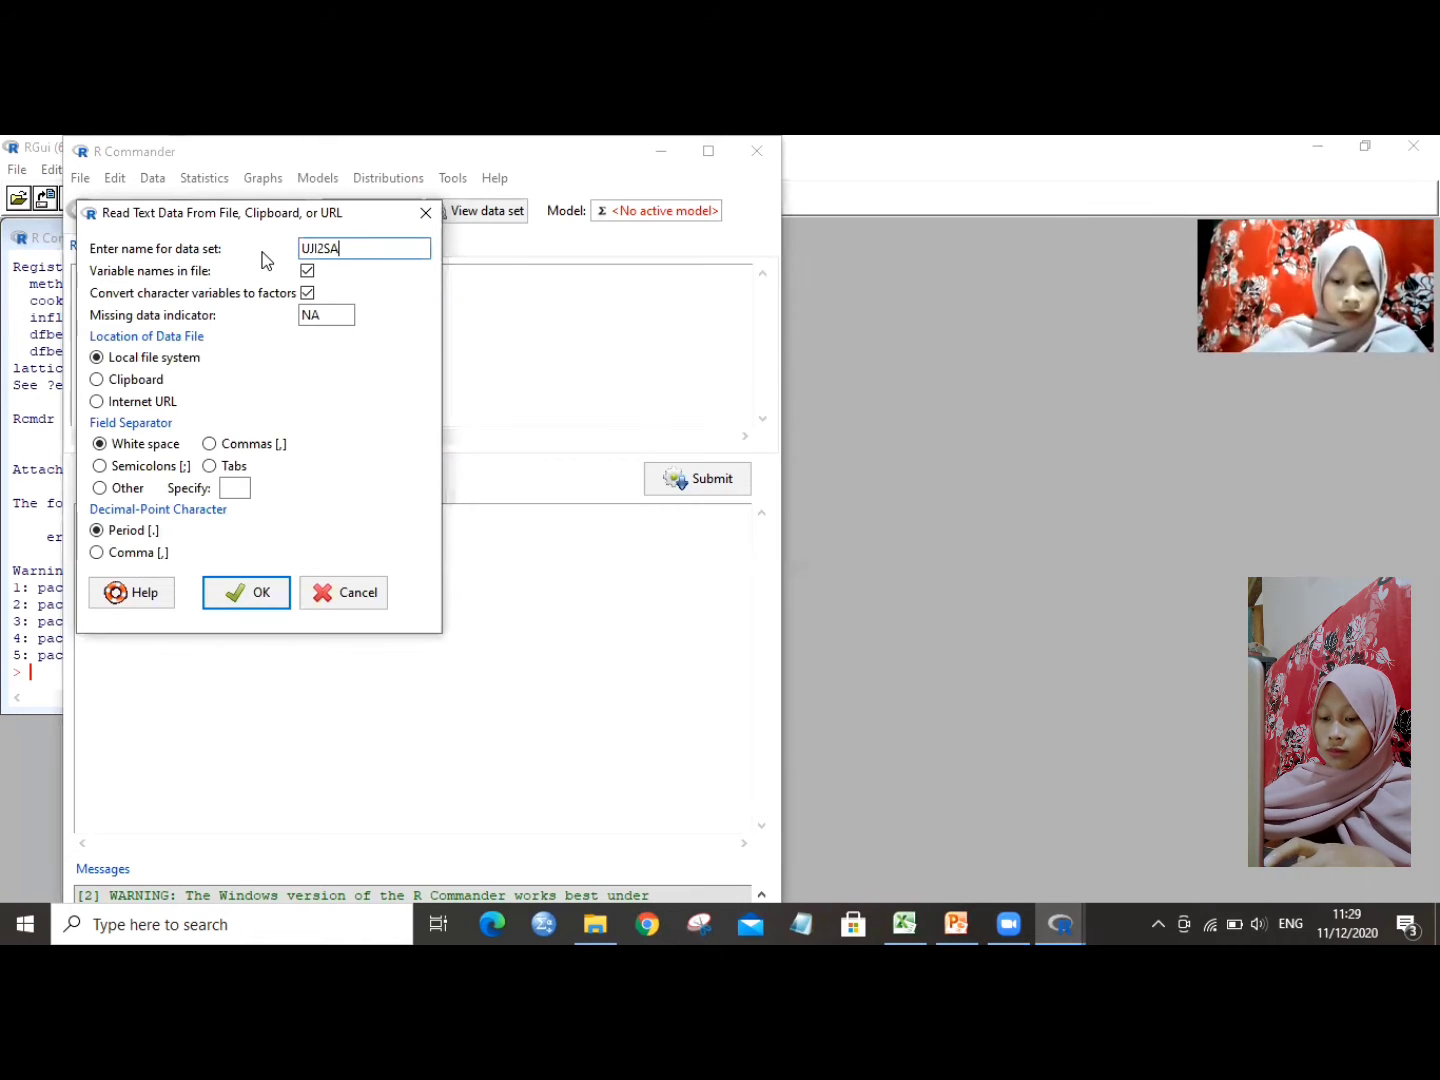
{"action": "type", "text": "AMPELSALIN"}
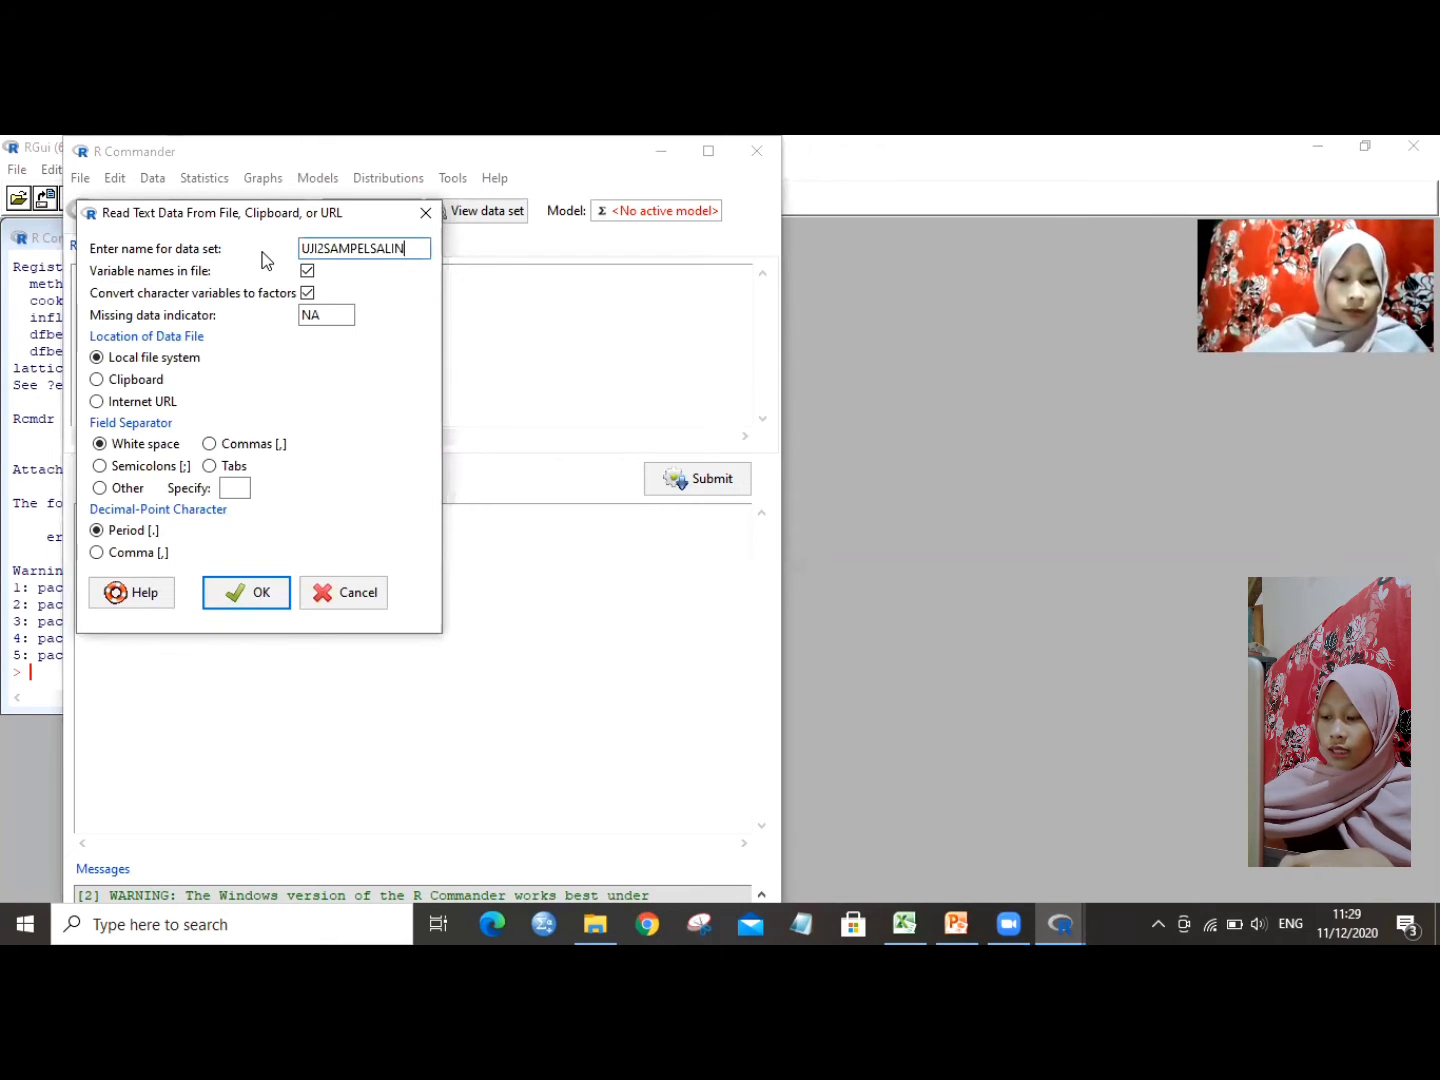
{"action": "type", "text": "GBEBAS"}
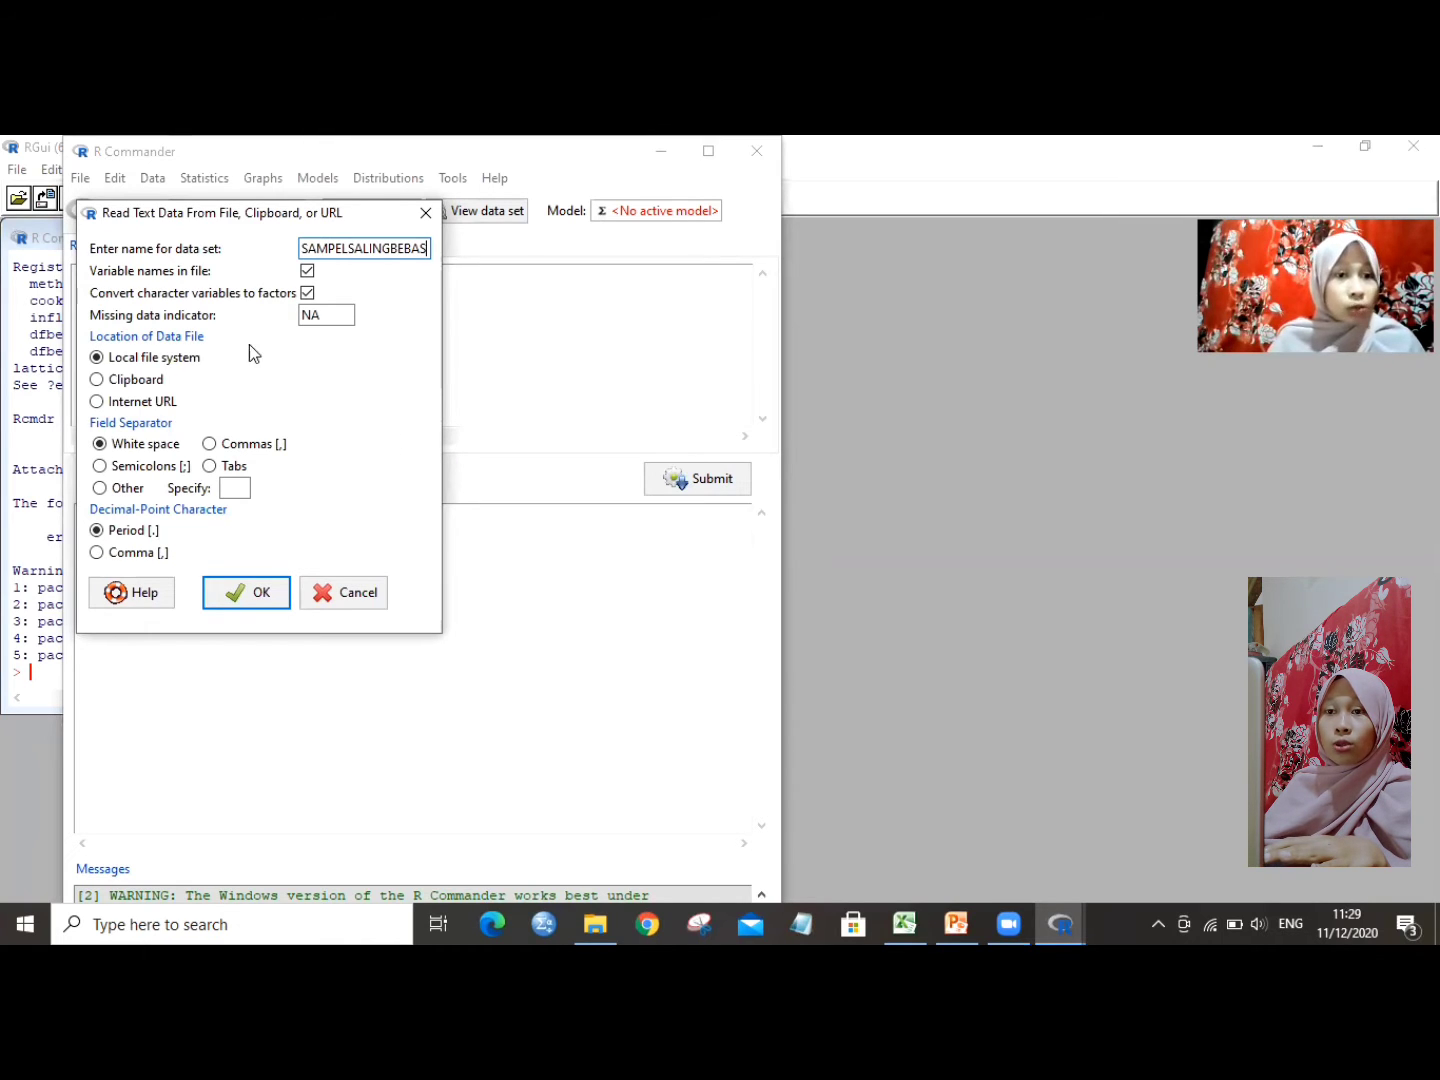
- Disable converting character variables to factors and import the UJIDUASAMPELSALINGBEBAS text document from the A semester 3 folder
{"action": "left_click", "coordinate": [307, 294]}
{"action": "left_click", "coordinate": [236, 592]}
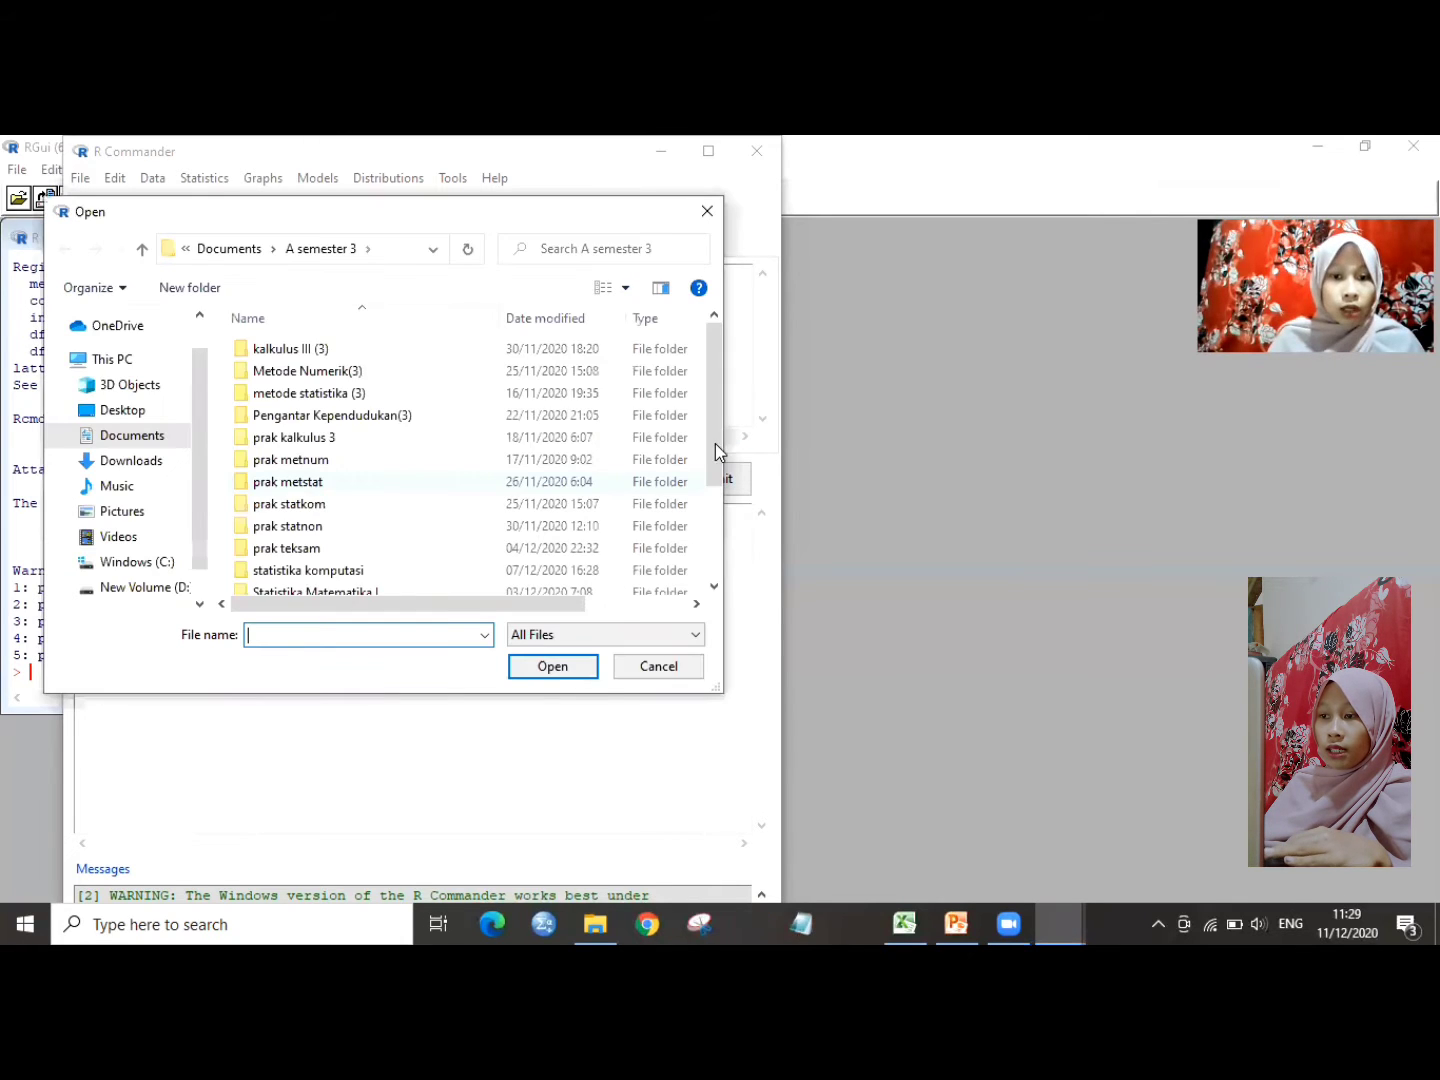
{"action": "scroll", "coordinate": [685, 563], "scroll_direction": "down", "scroll_amount": 2}
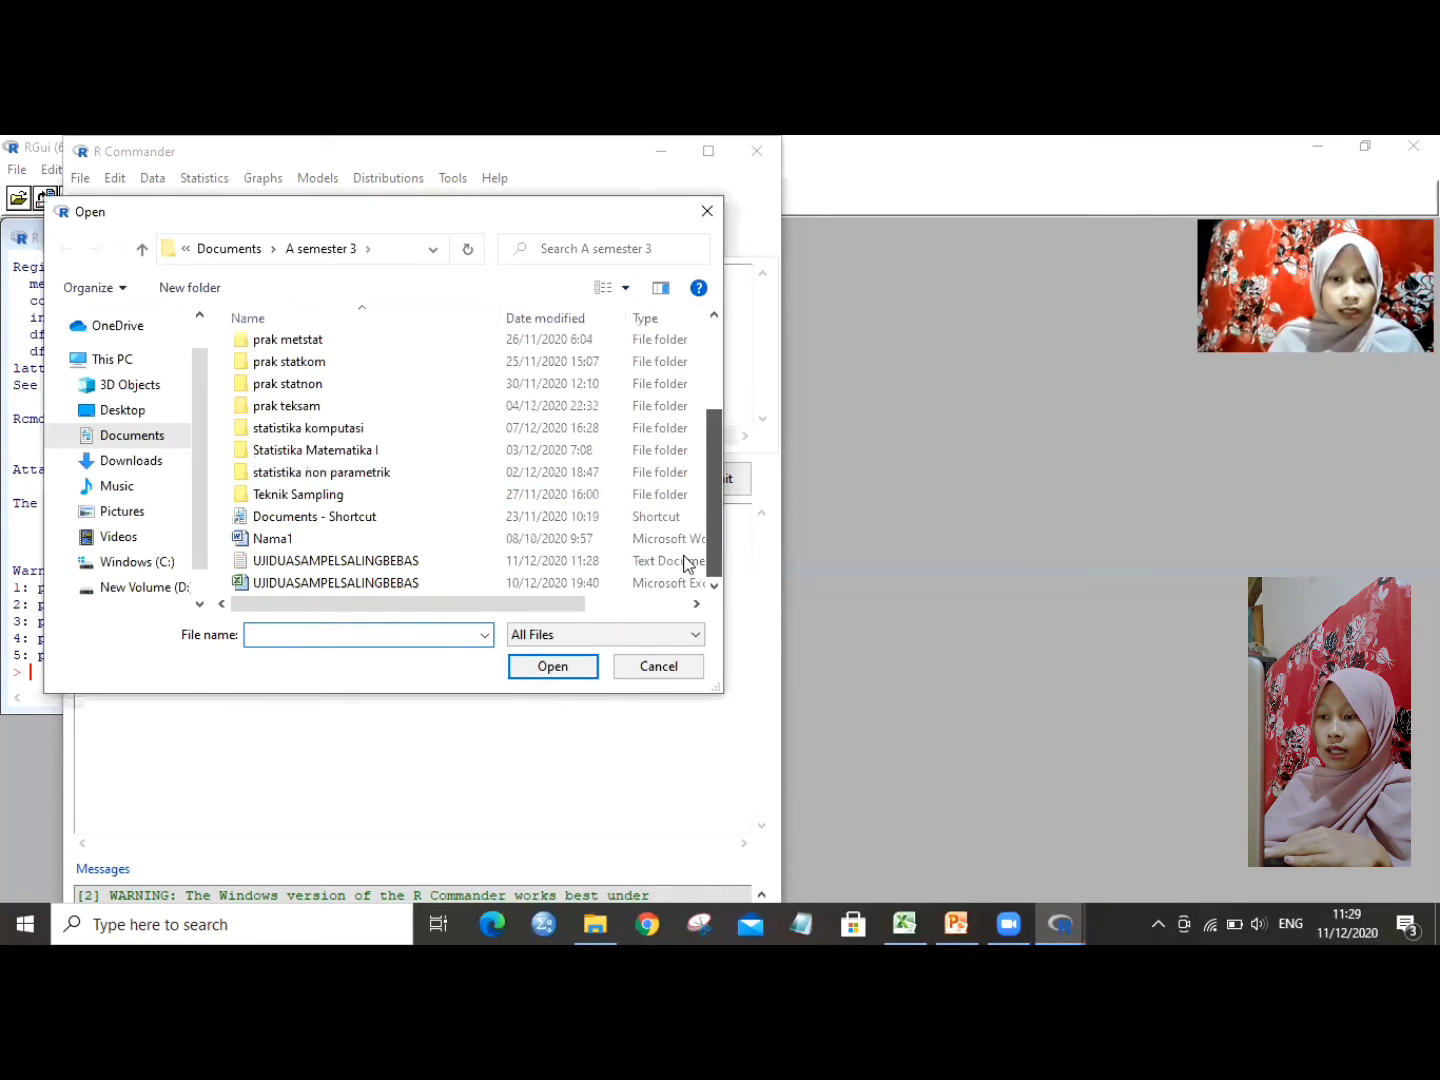
{"action": "left_click", "coordinate": [612, 563]}
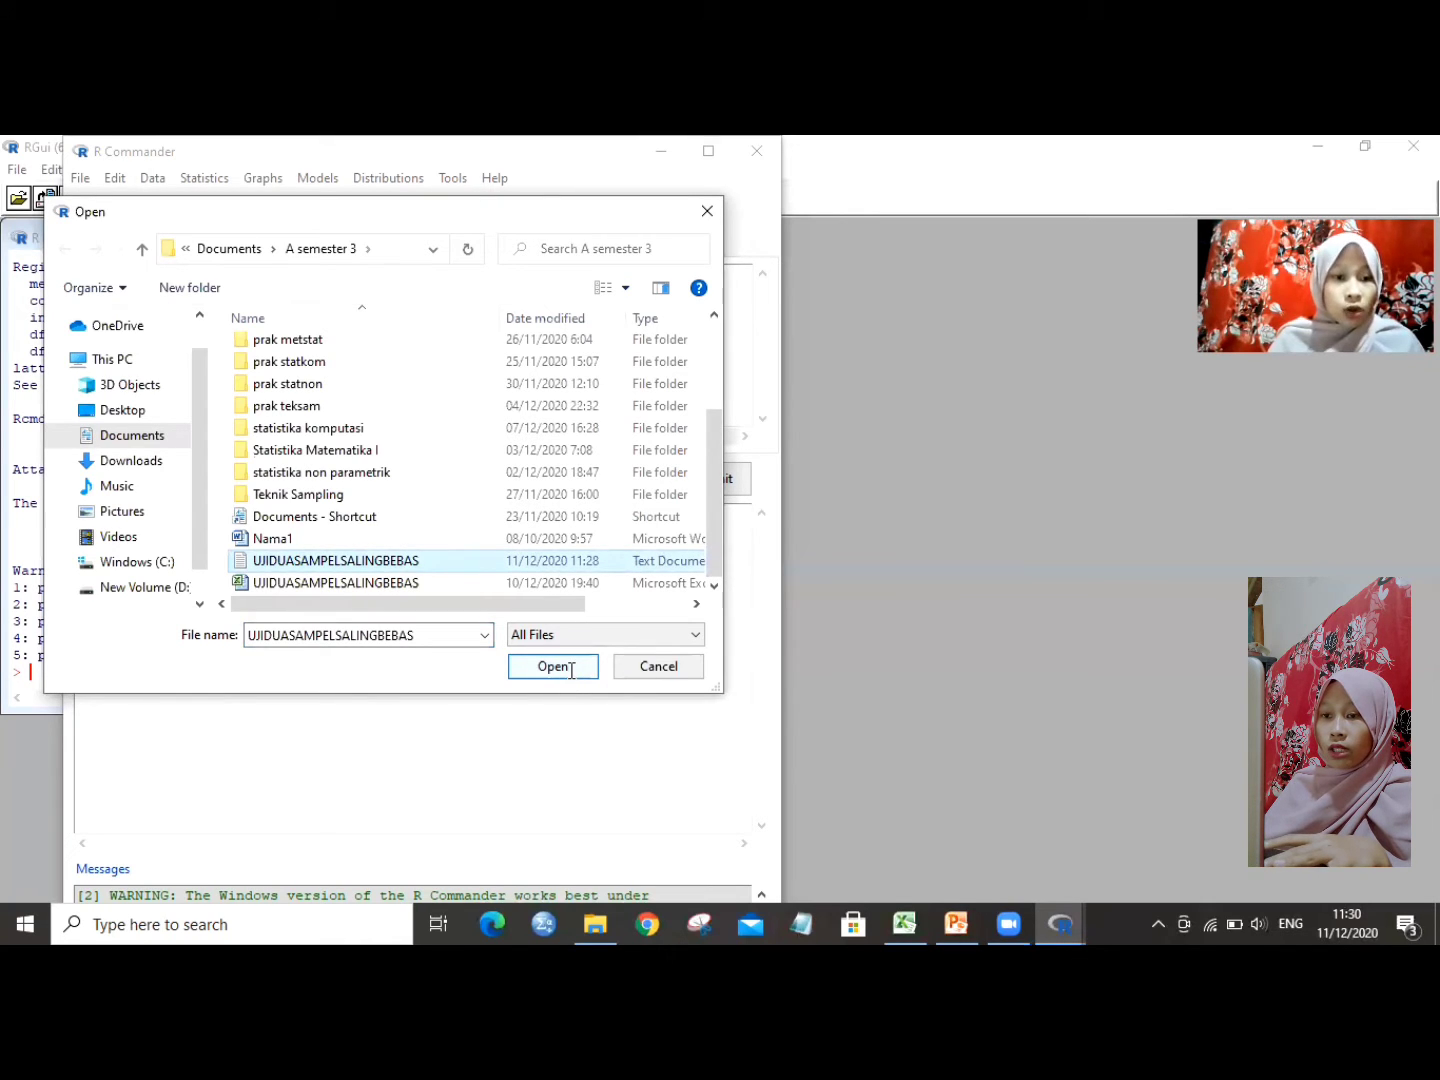
{"action": "left_click", "coordinate": [556, 667]}
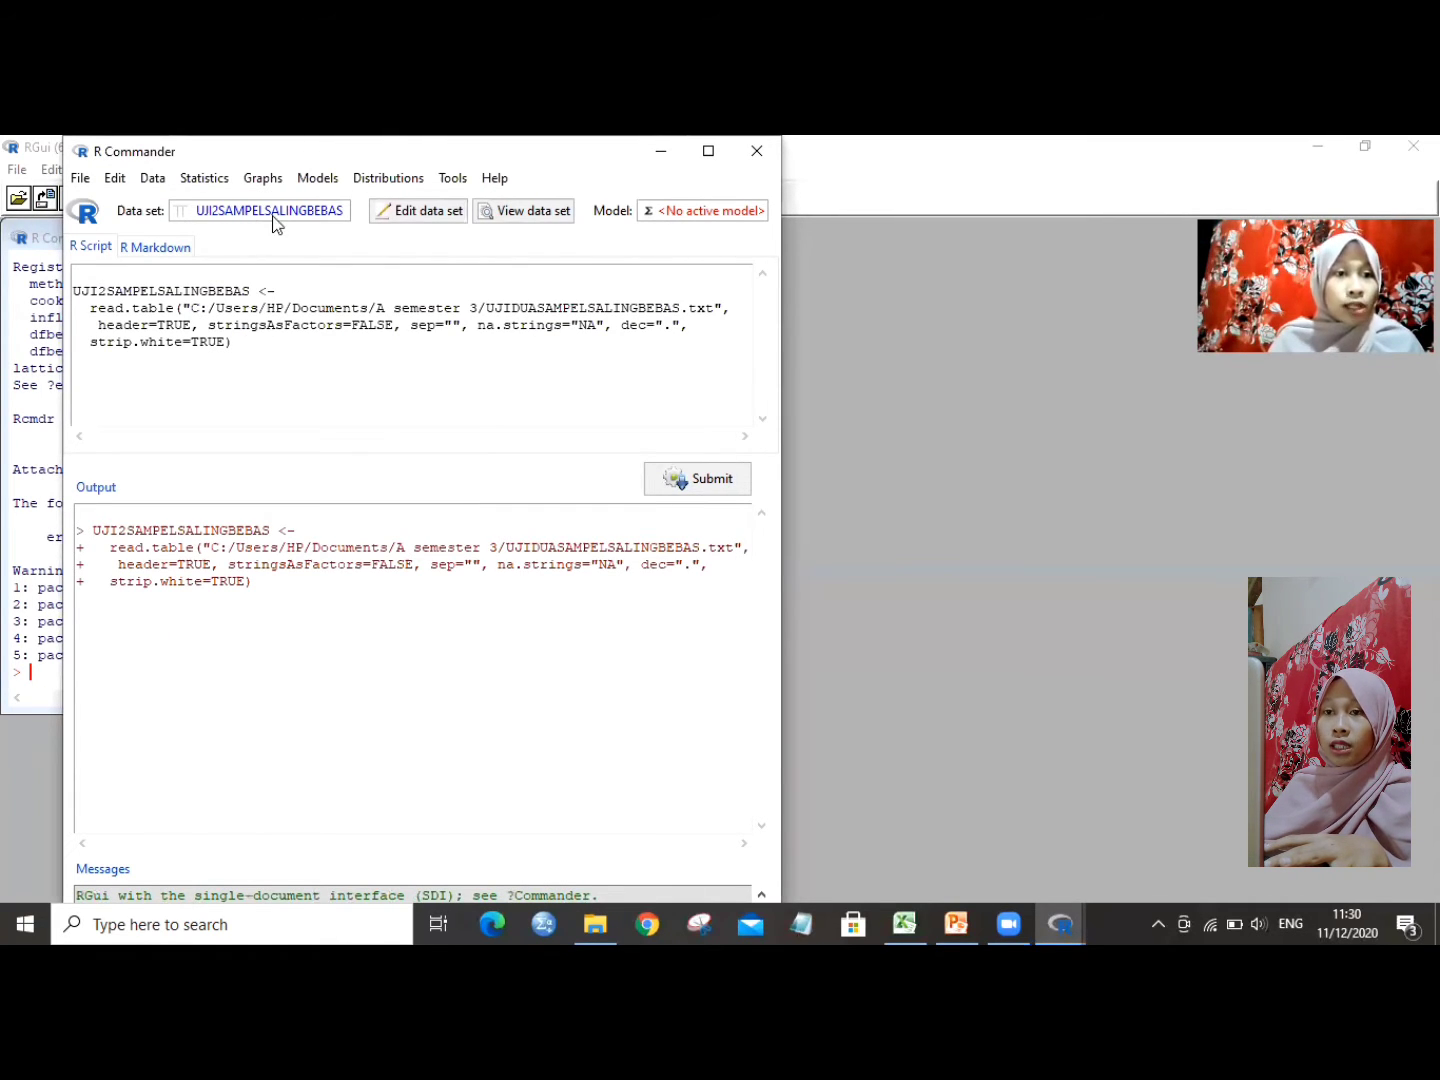
- View the imported UJI2SAMPELSALINGBEBAS data set in its own window
{"action": "left_click", "coordinate": [378, 212]}
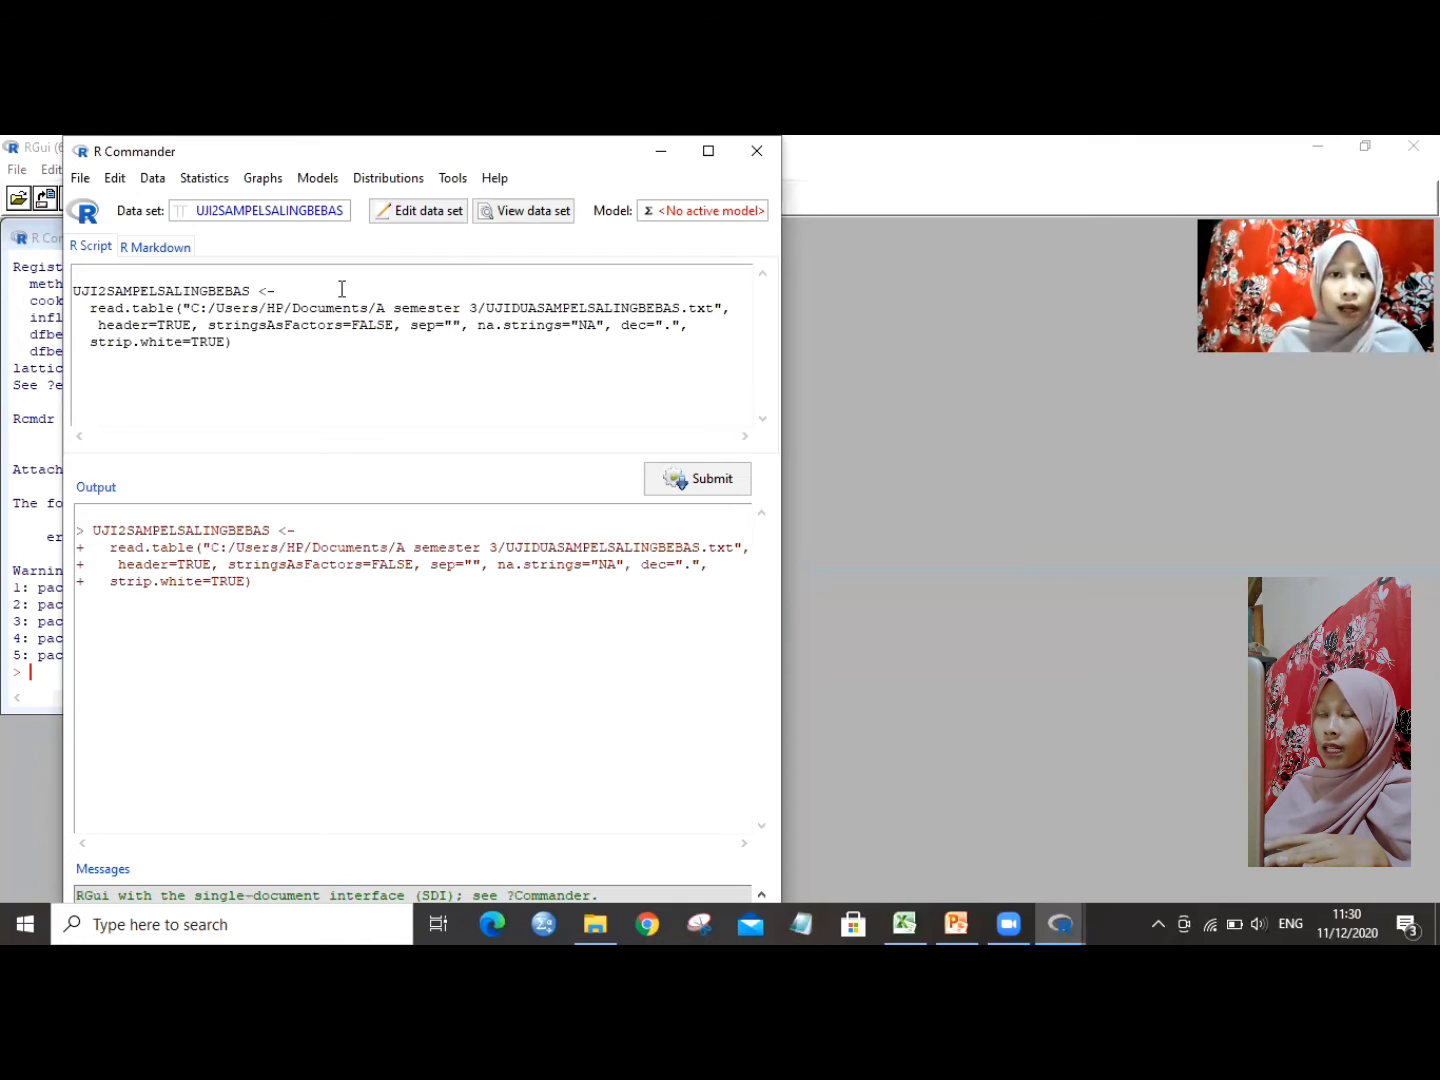
{"action": "left_click", "coordinate": [510, 215]}
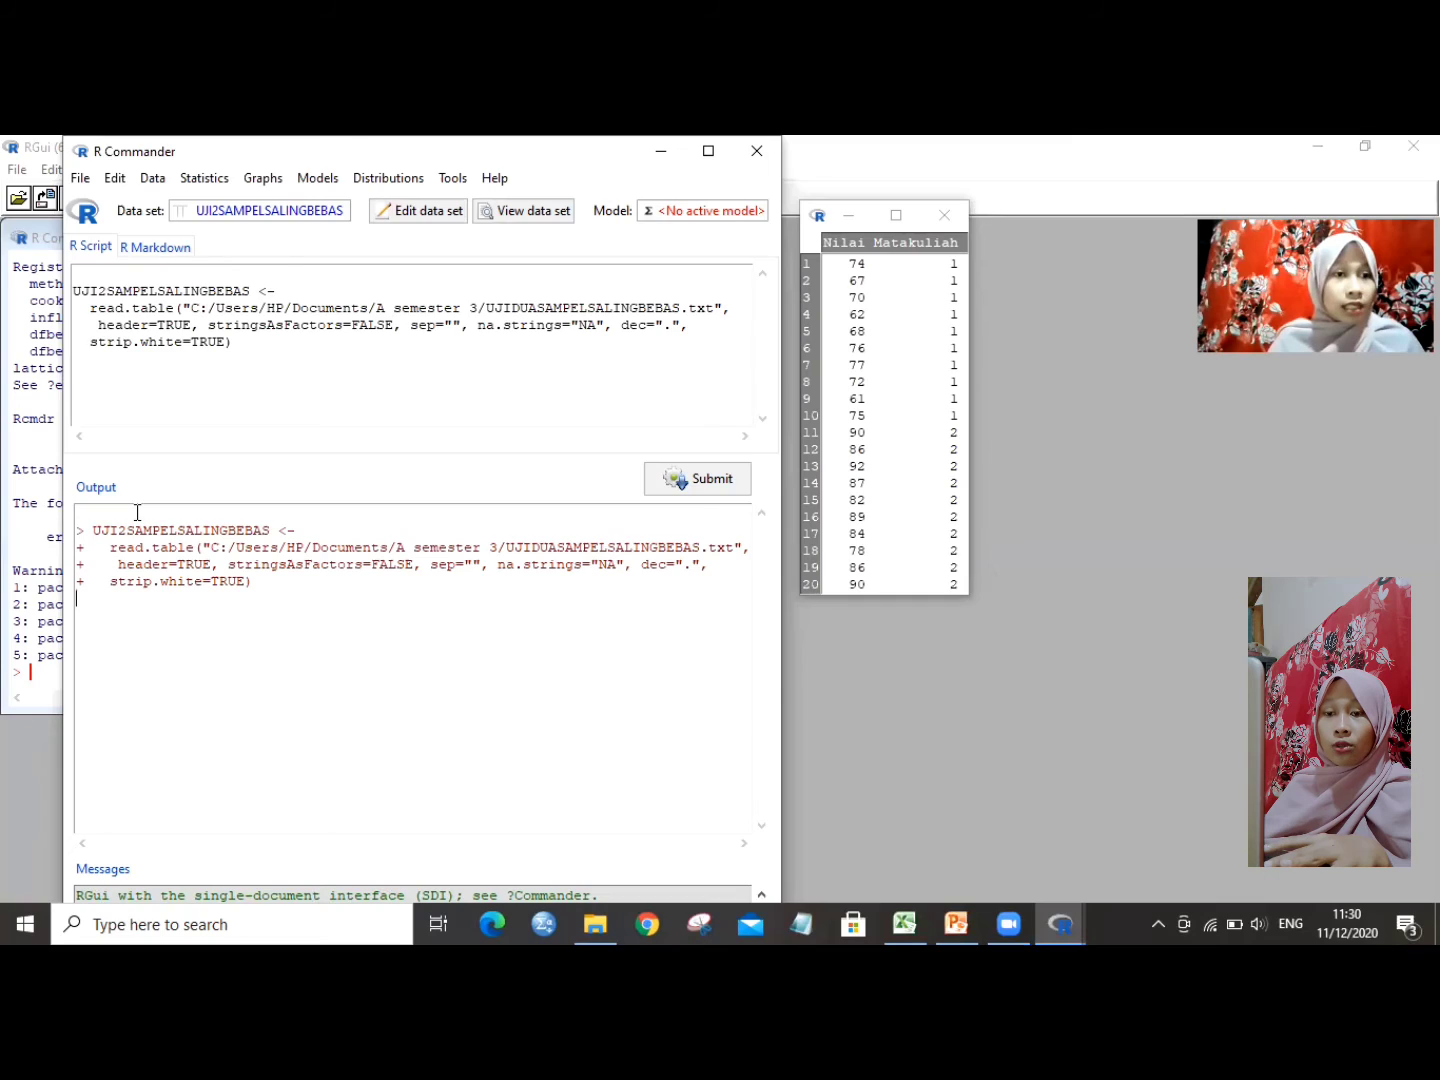
- Compute numerical summaries of Nilai with mean, standard deviation, interquartile range and quantiles 0, .25, .5, .75, 1
{"action": "left_click", "coordinate": [210, 177]}
{"action": "mouse_move", "coordinate": [291, 202]}
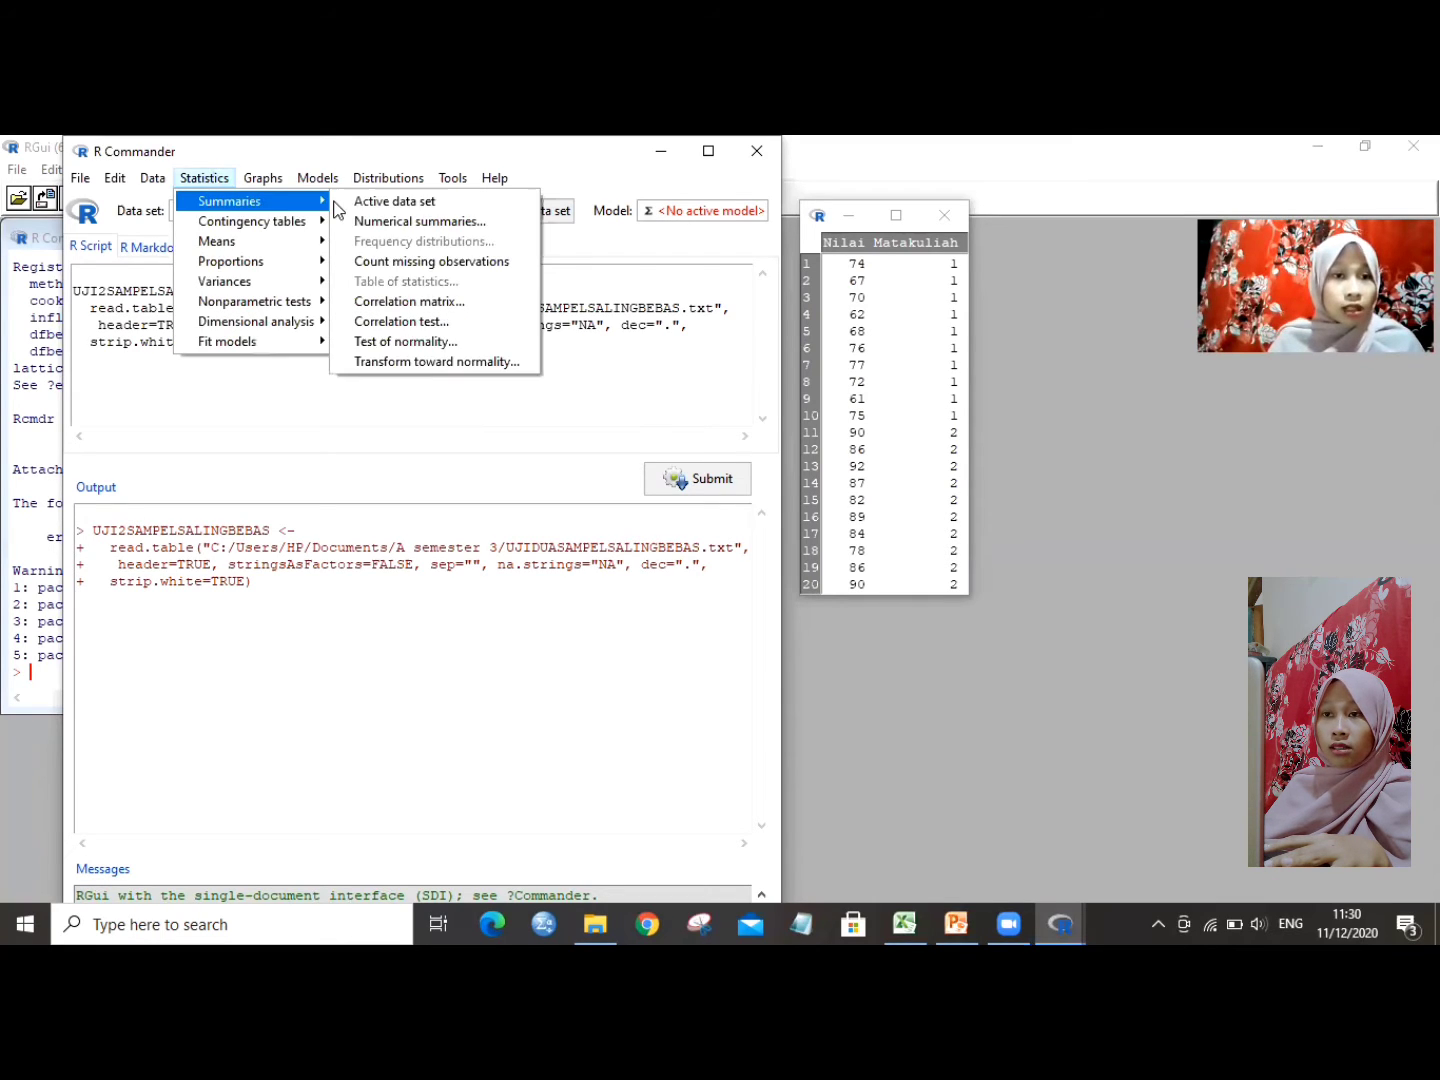
{"action": "left_click", "coordinate": [368, 221]}
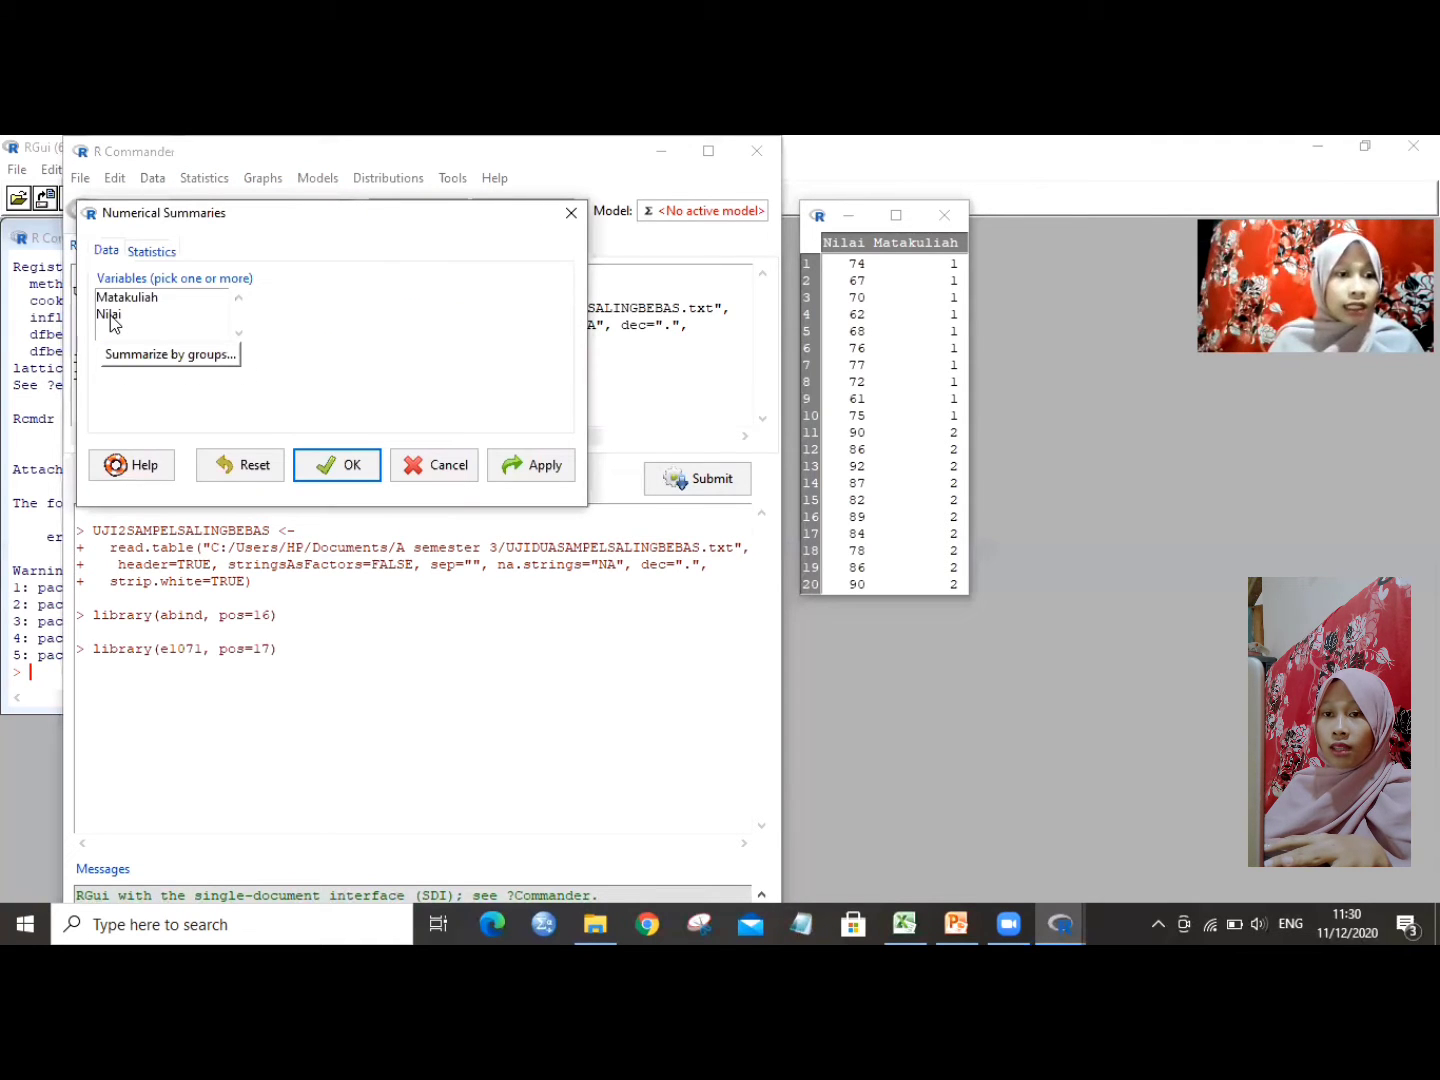
{"action": "left_click", "coordinate": [111, 315]}
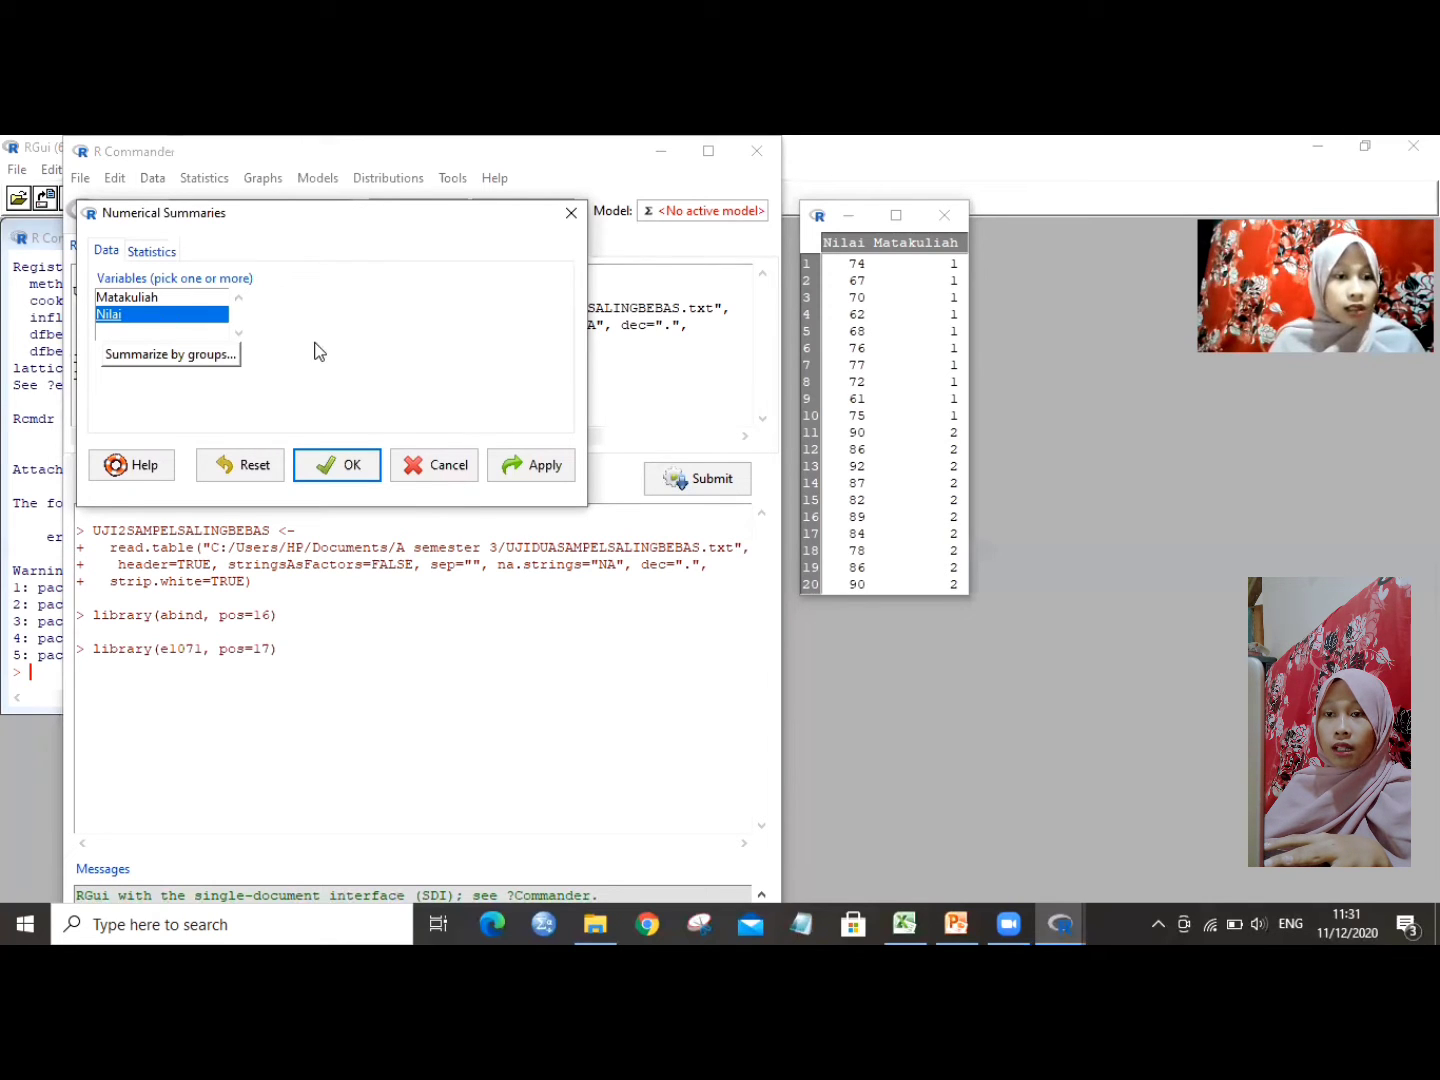
{"action": "left_click", "coordinate": [160, 252]}
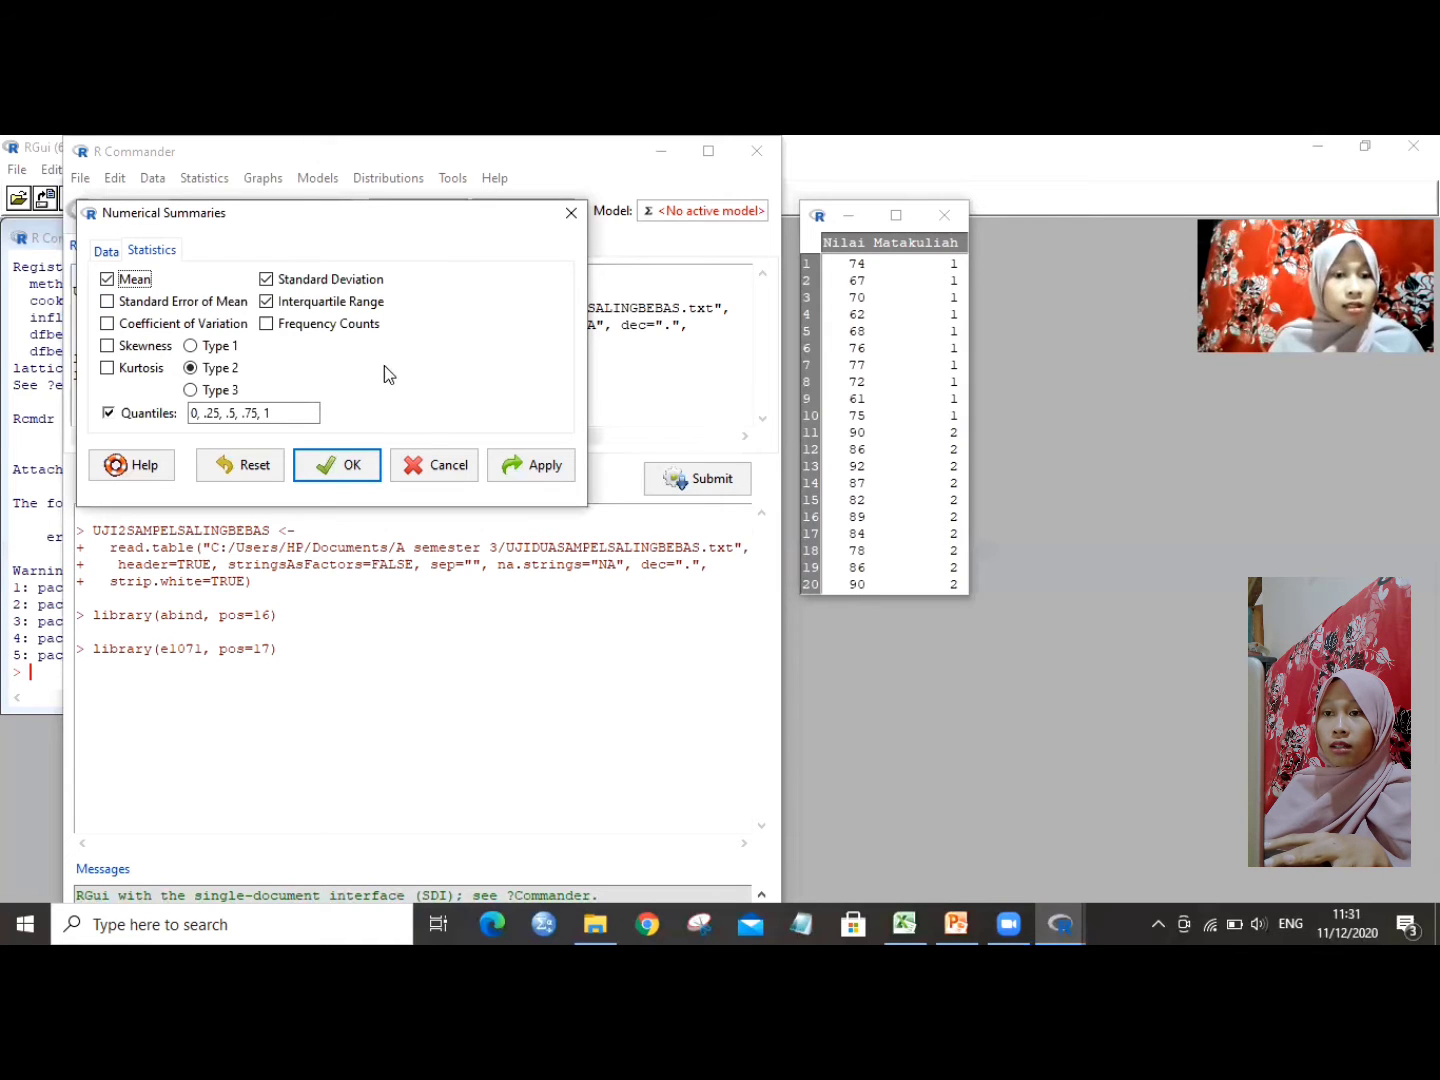
{"action": "left_click", "coordinate": [338, 466]}
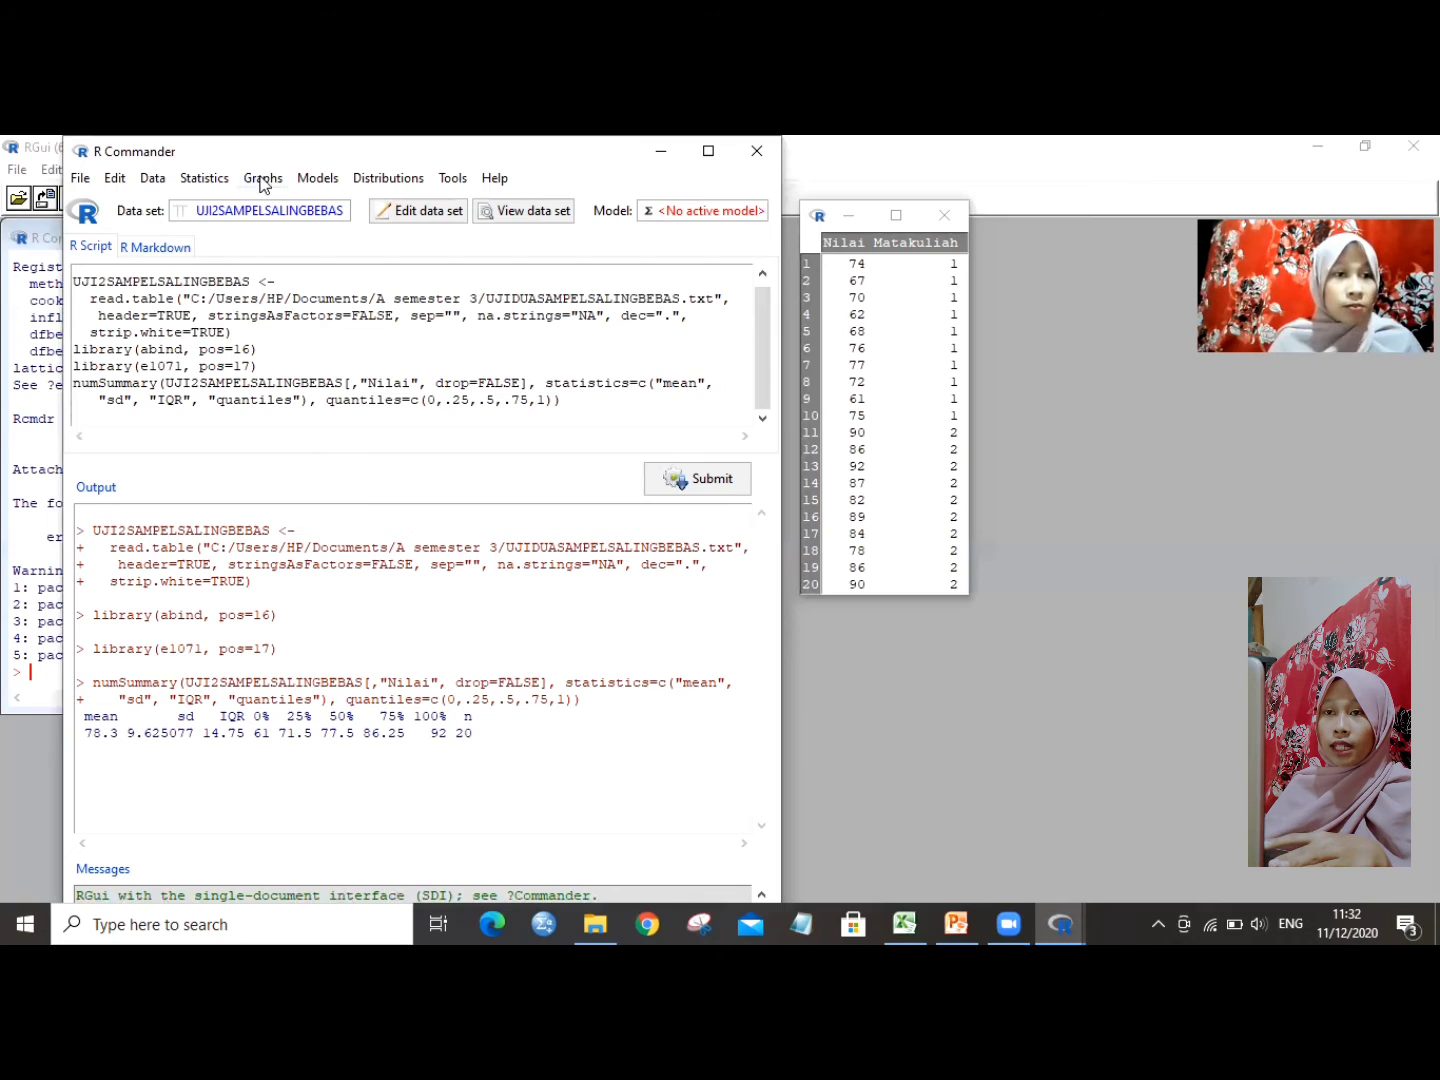
- Plot a histogram of Nilai and move the graphics window to where the whole plot is unobstructed
{"action": "left_click", "coordinate": [263, 180]}
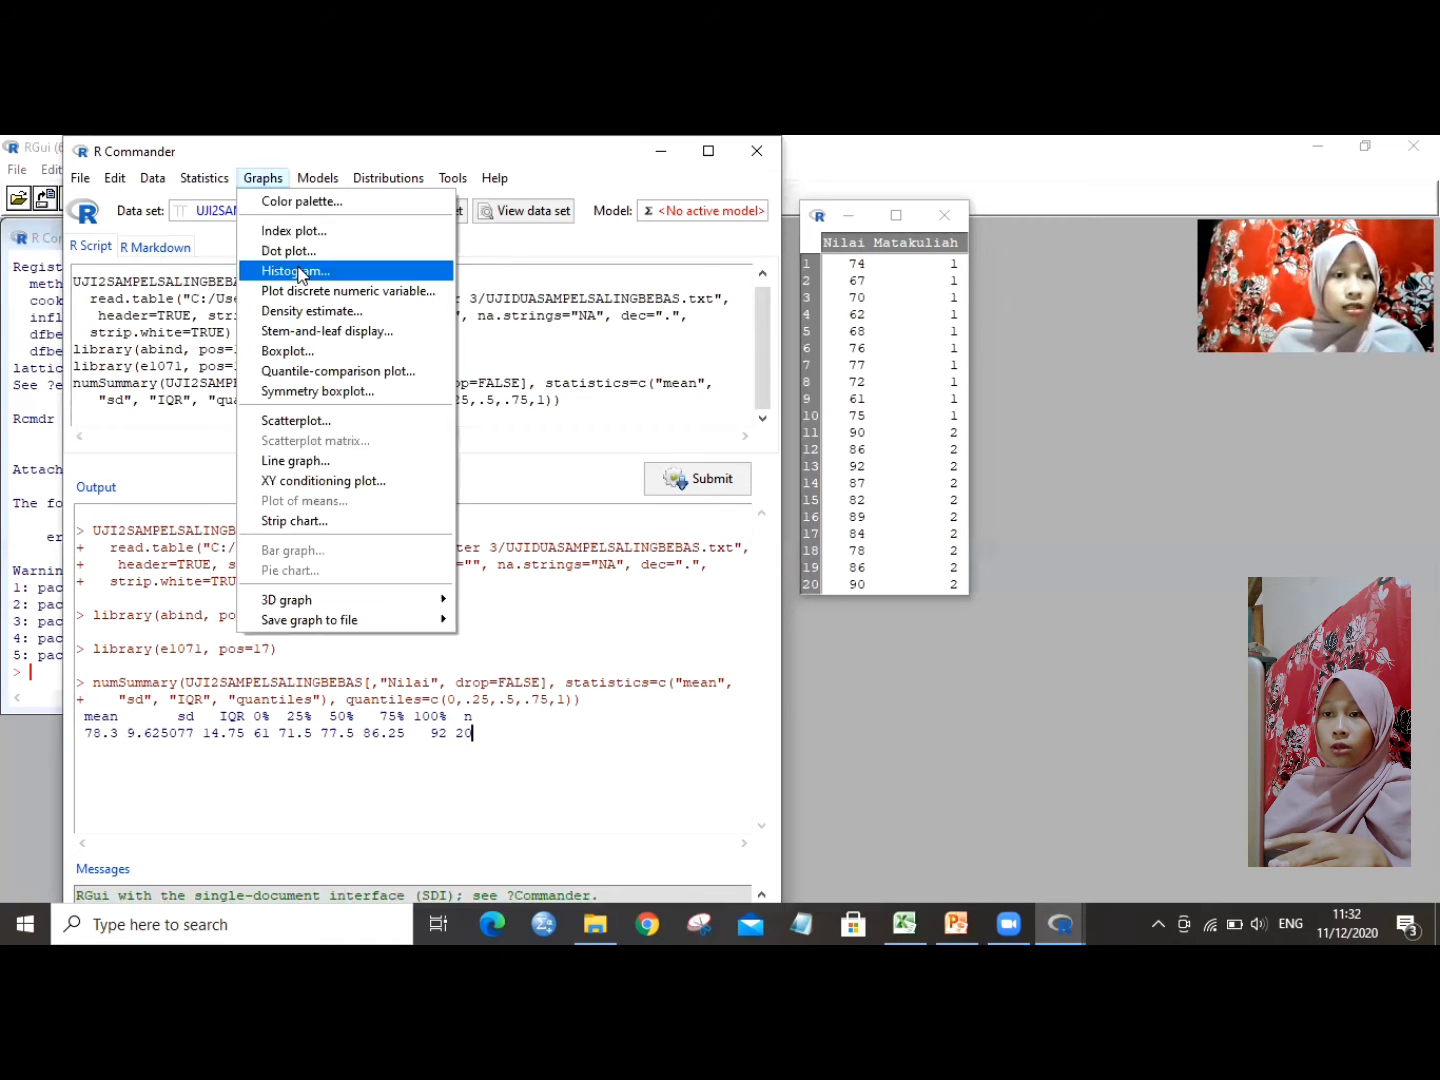
{"action": "left_click", "coordinate": [300, 270]}
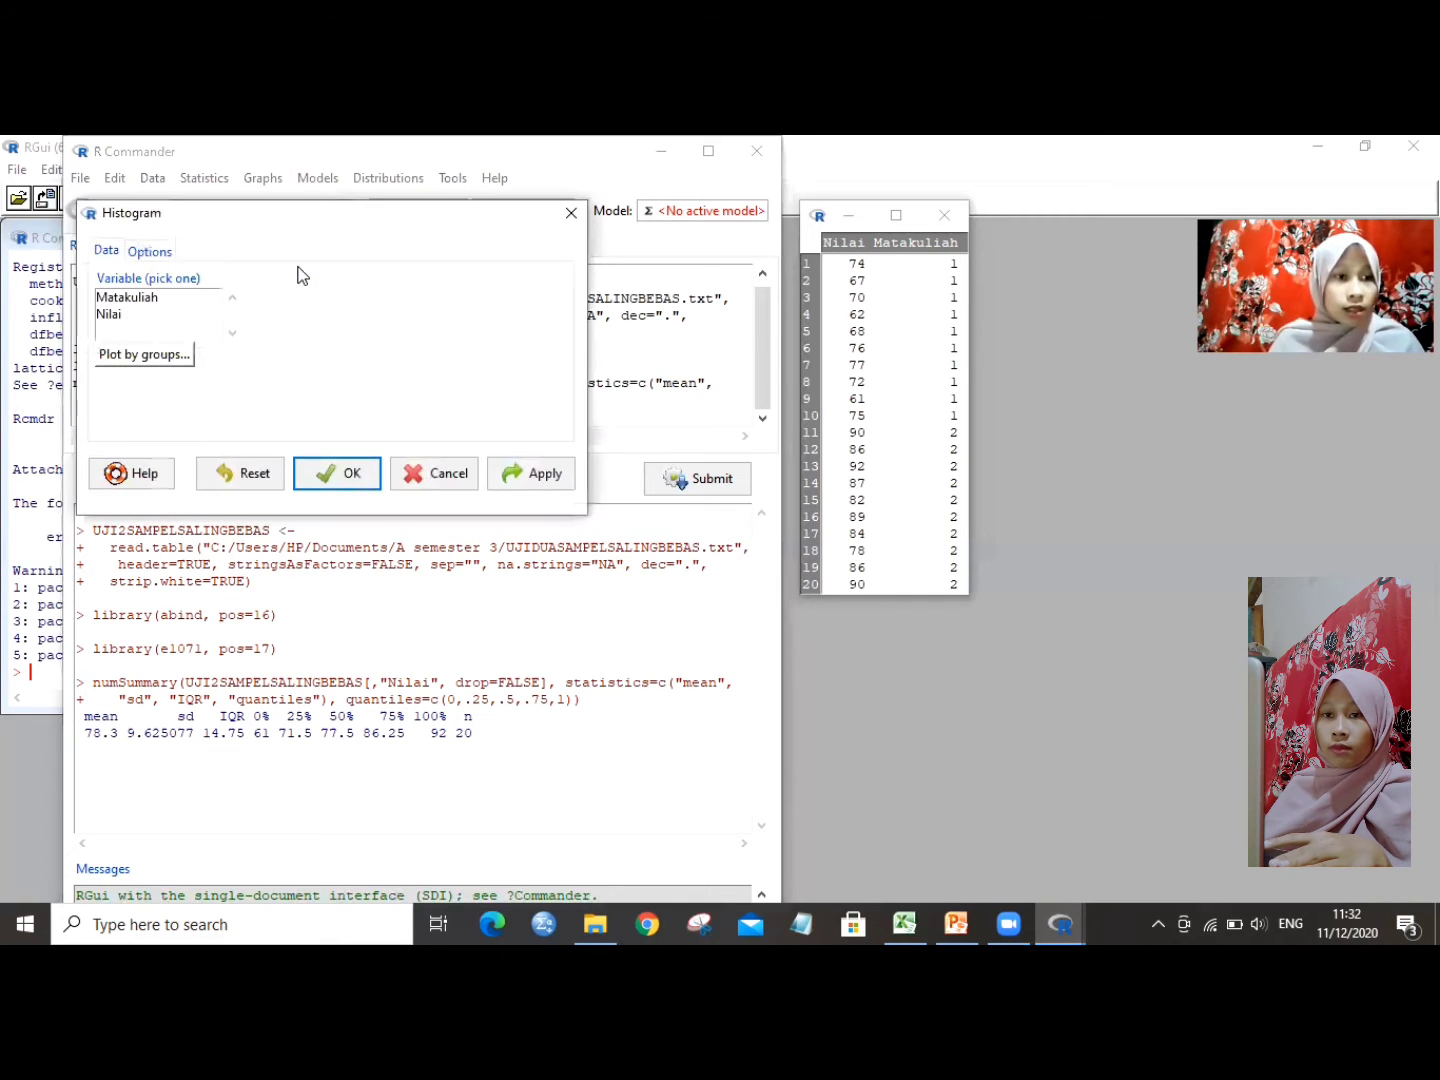
{"action": "left_click", "coordinate": [113, 316]}
{"action": "left_click_drag", "start_coordinate": [112, 317], "coordinate": [202, 318]}
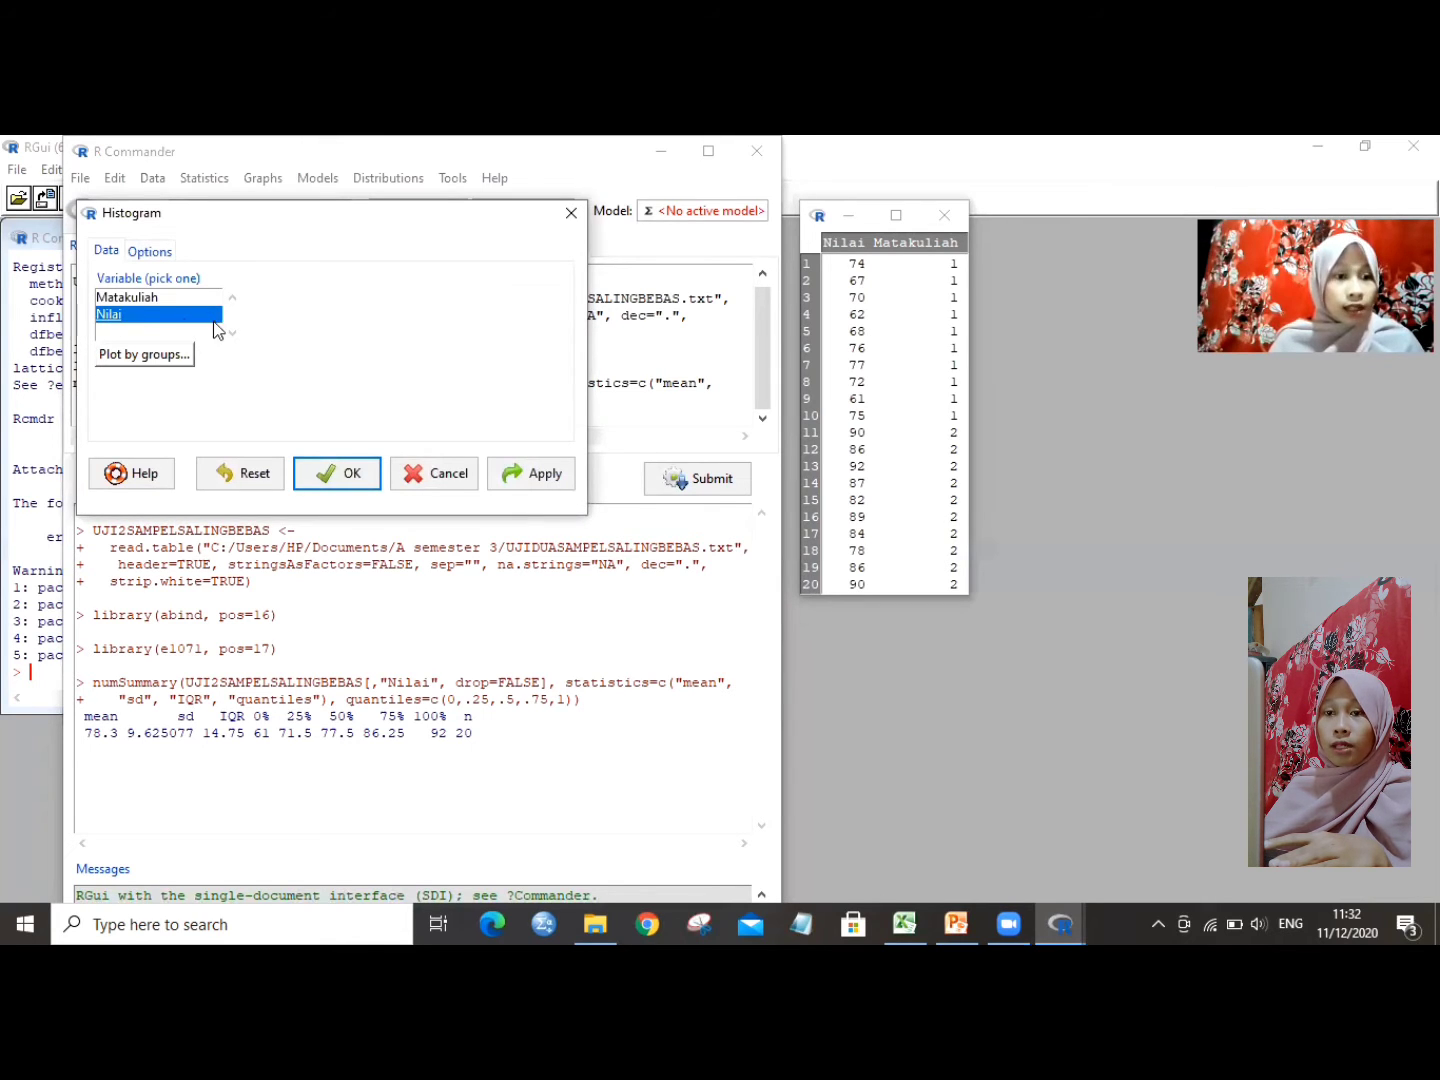
{"action": "left_click", "coordinate": [325, 481]}
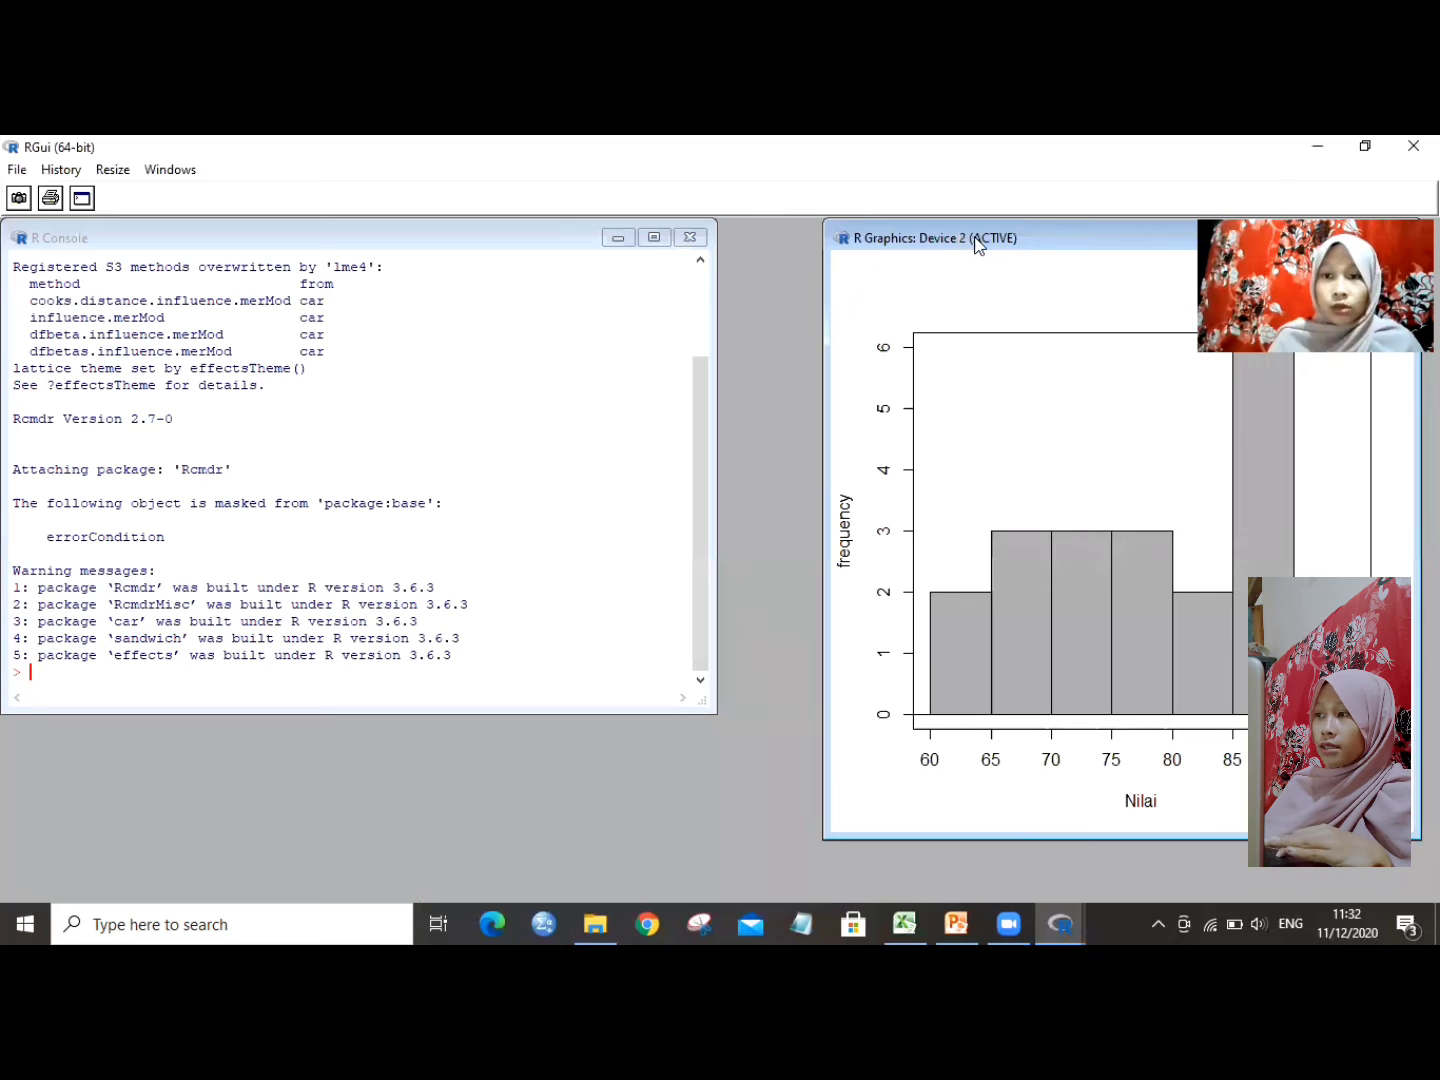
{"action": "left_click_drag", "start_coordinate": [978, 245], "coordinate": [579, 263]}
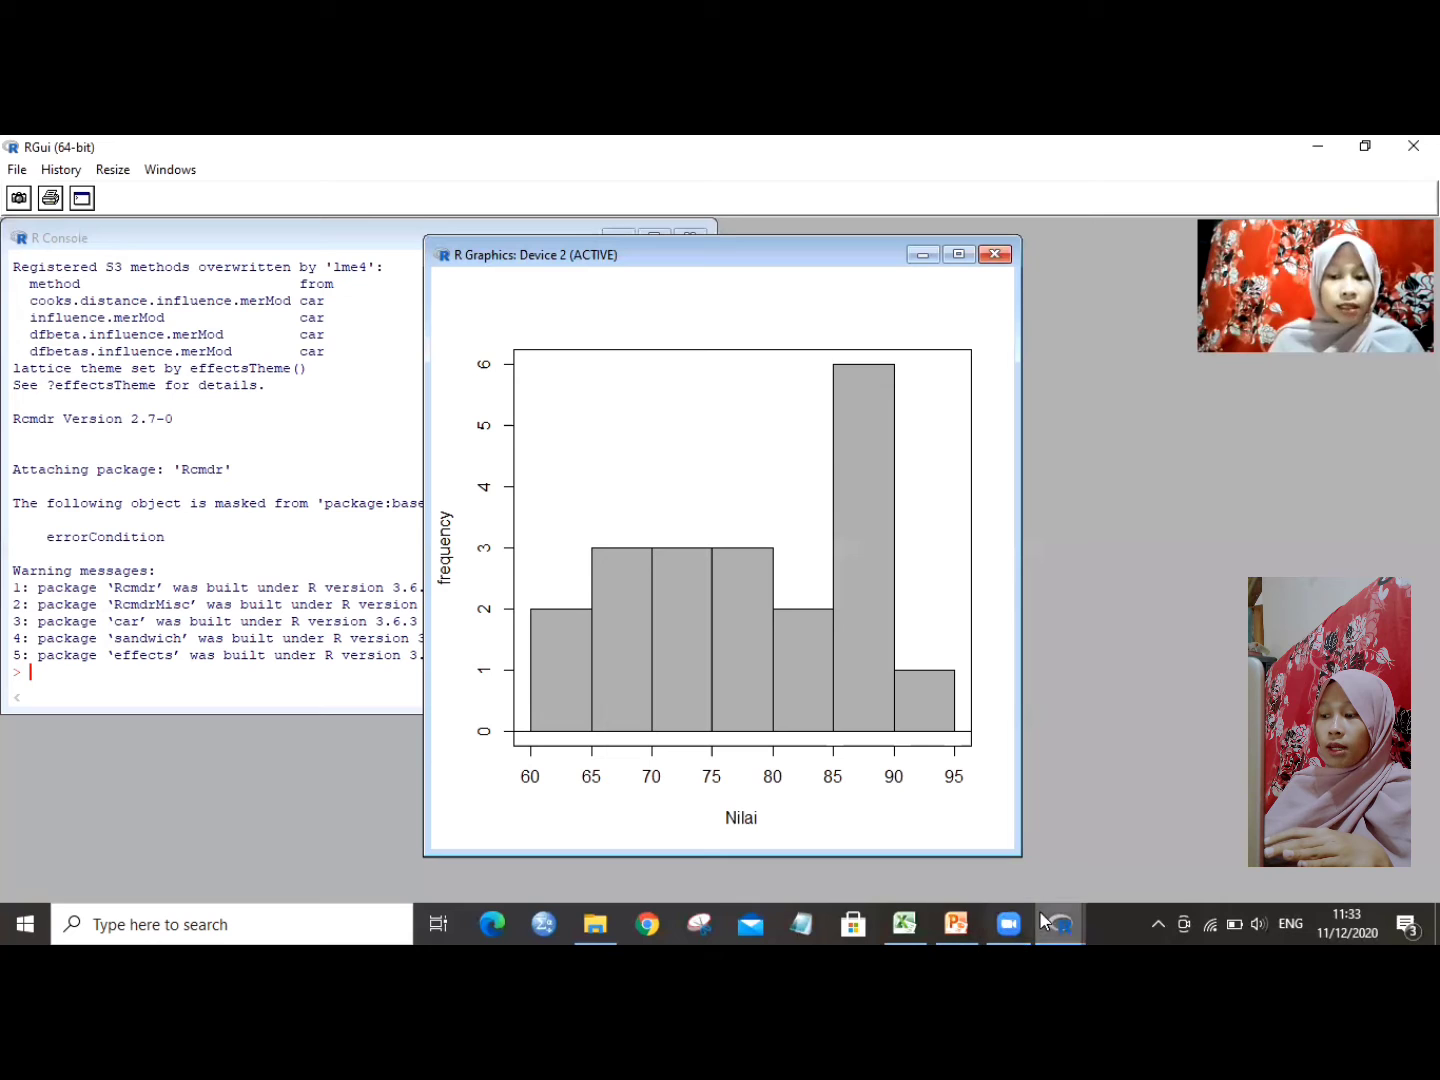
- Return to R Commander, create a boxplot of Nilai and bring the plot to the front
{"action": "mouse_move", "coordinate": [1052, 910]}
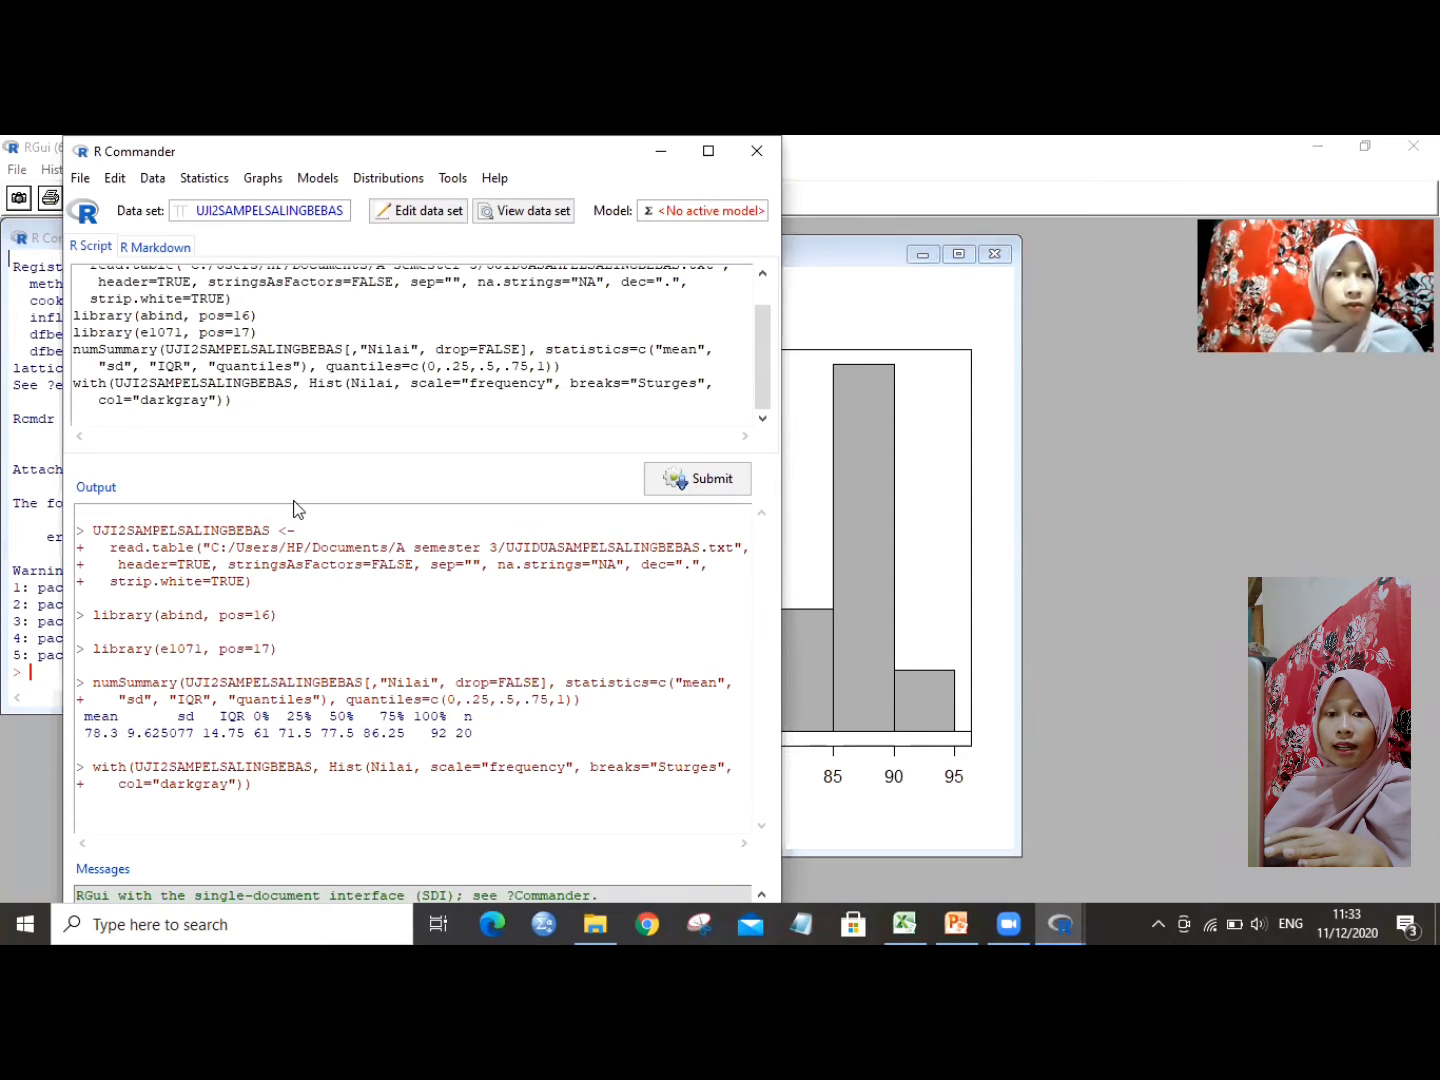
{"action": "left_click", "coordinate": [265, 181]}
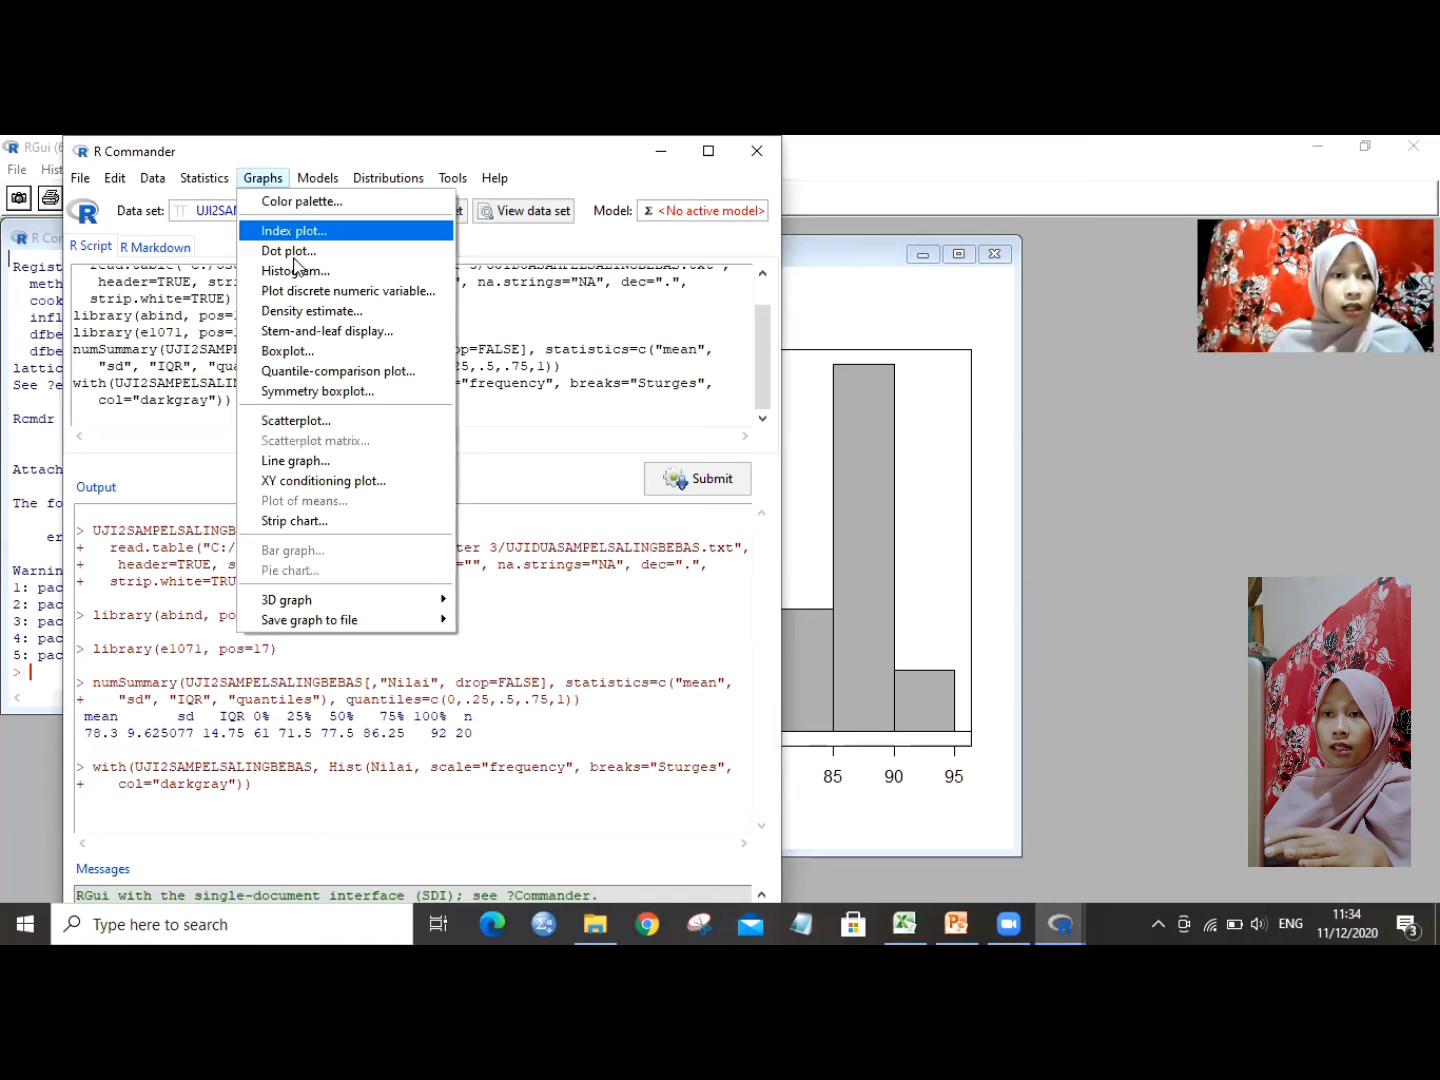
{"action": "left_click", "coordinate": [322, 358]}
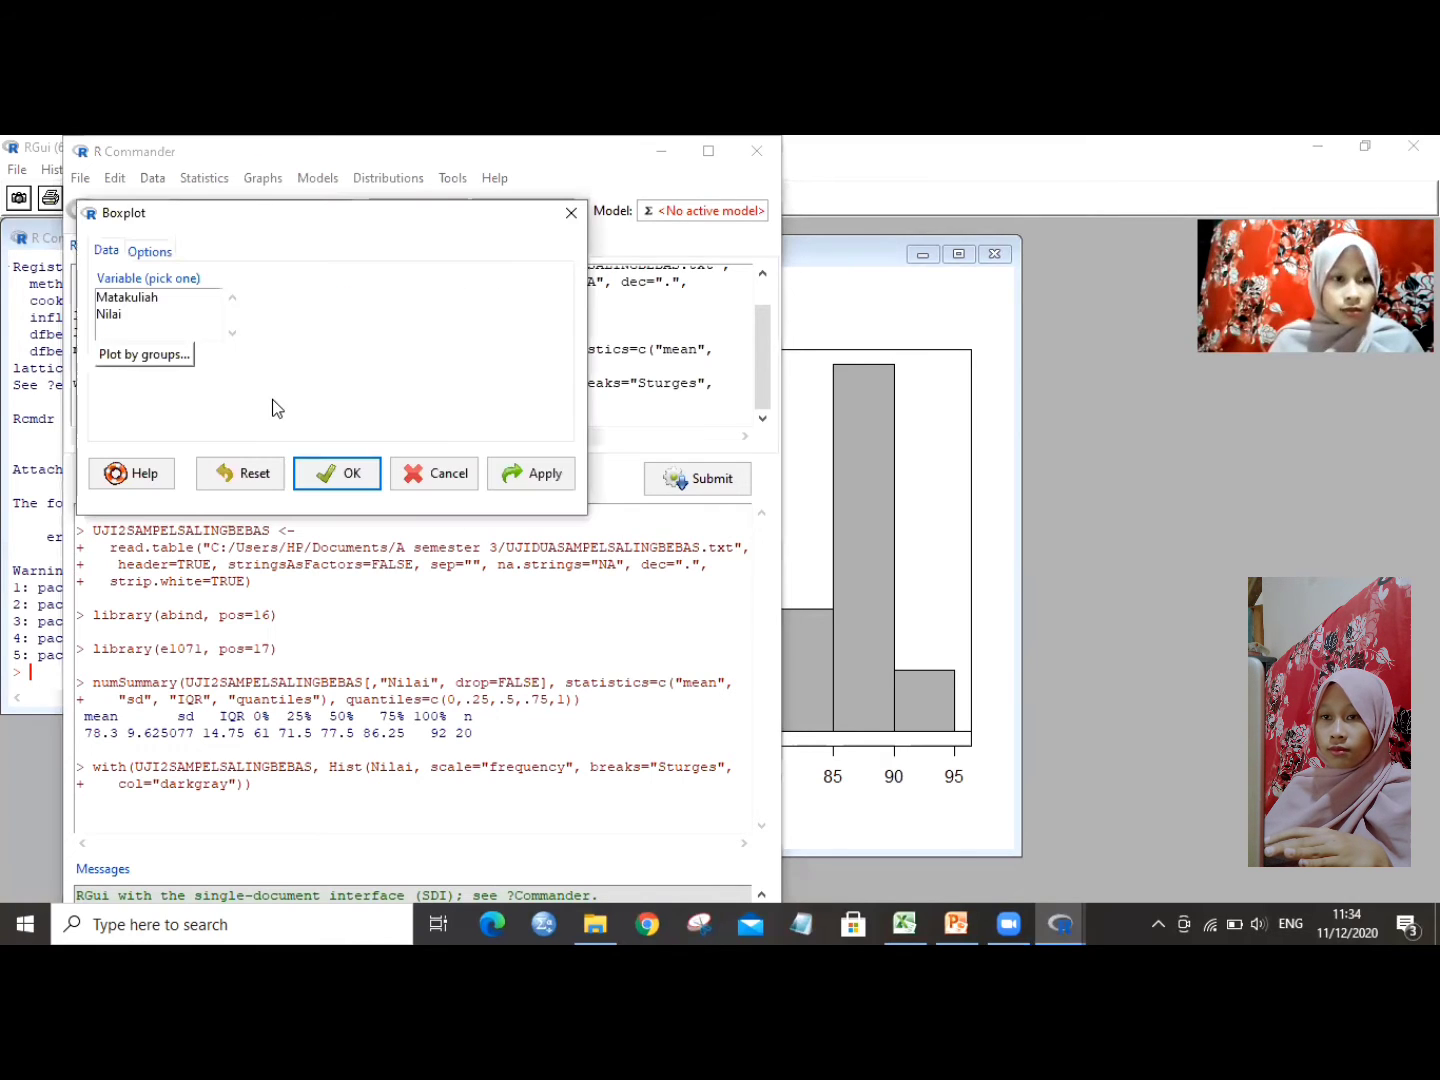
{"action": "left_click", "coordinate": [116, 316]}
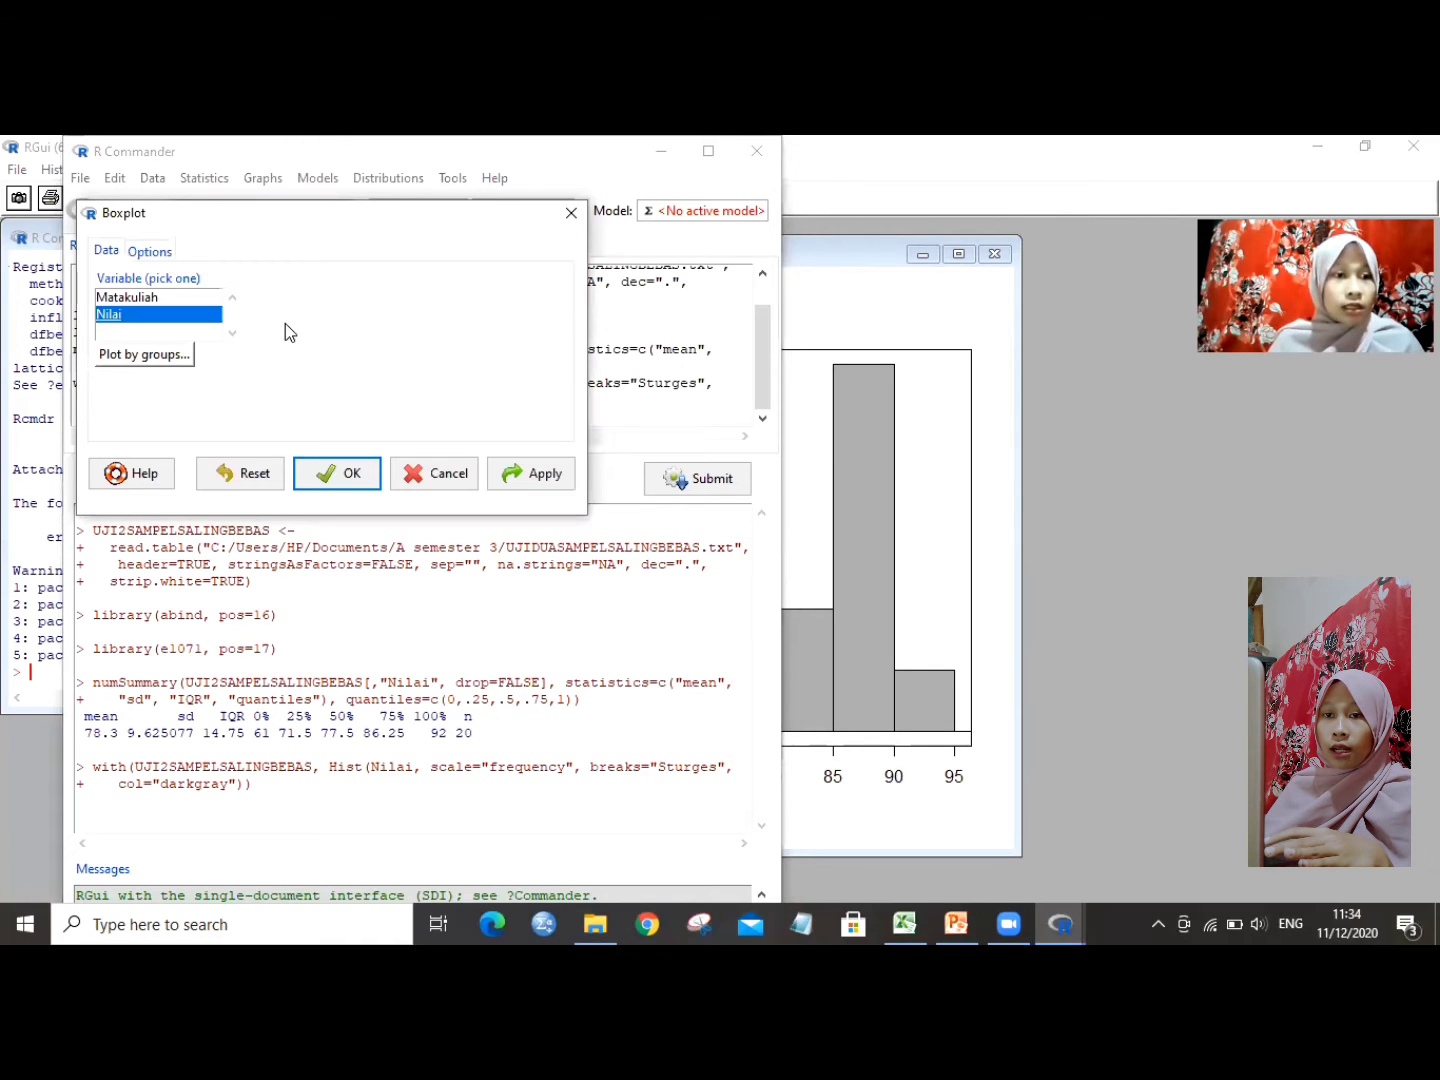
{"action": "left_click", "coordinate": [357, 481]}
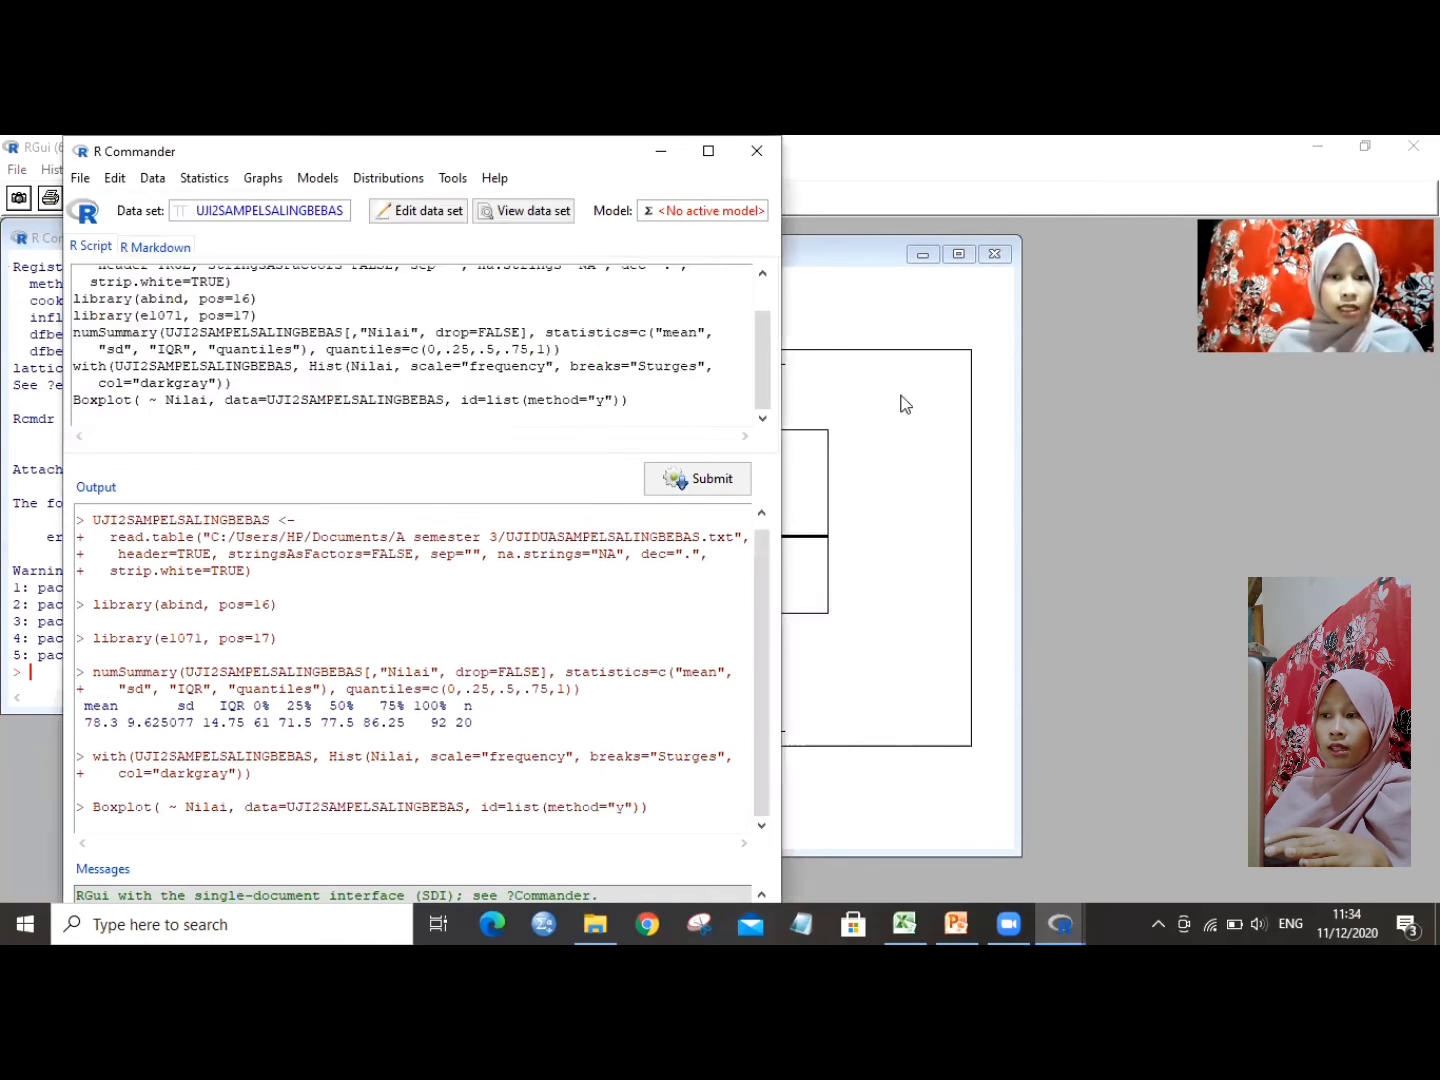
{"action": "left_click", "coordinate": [907, 409]}
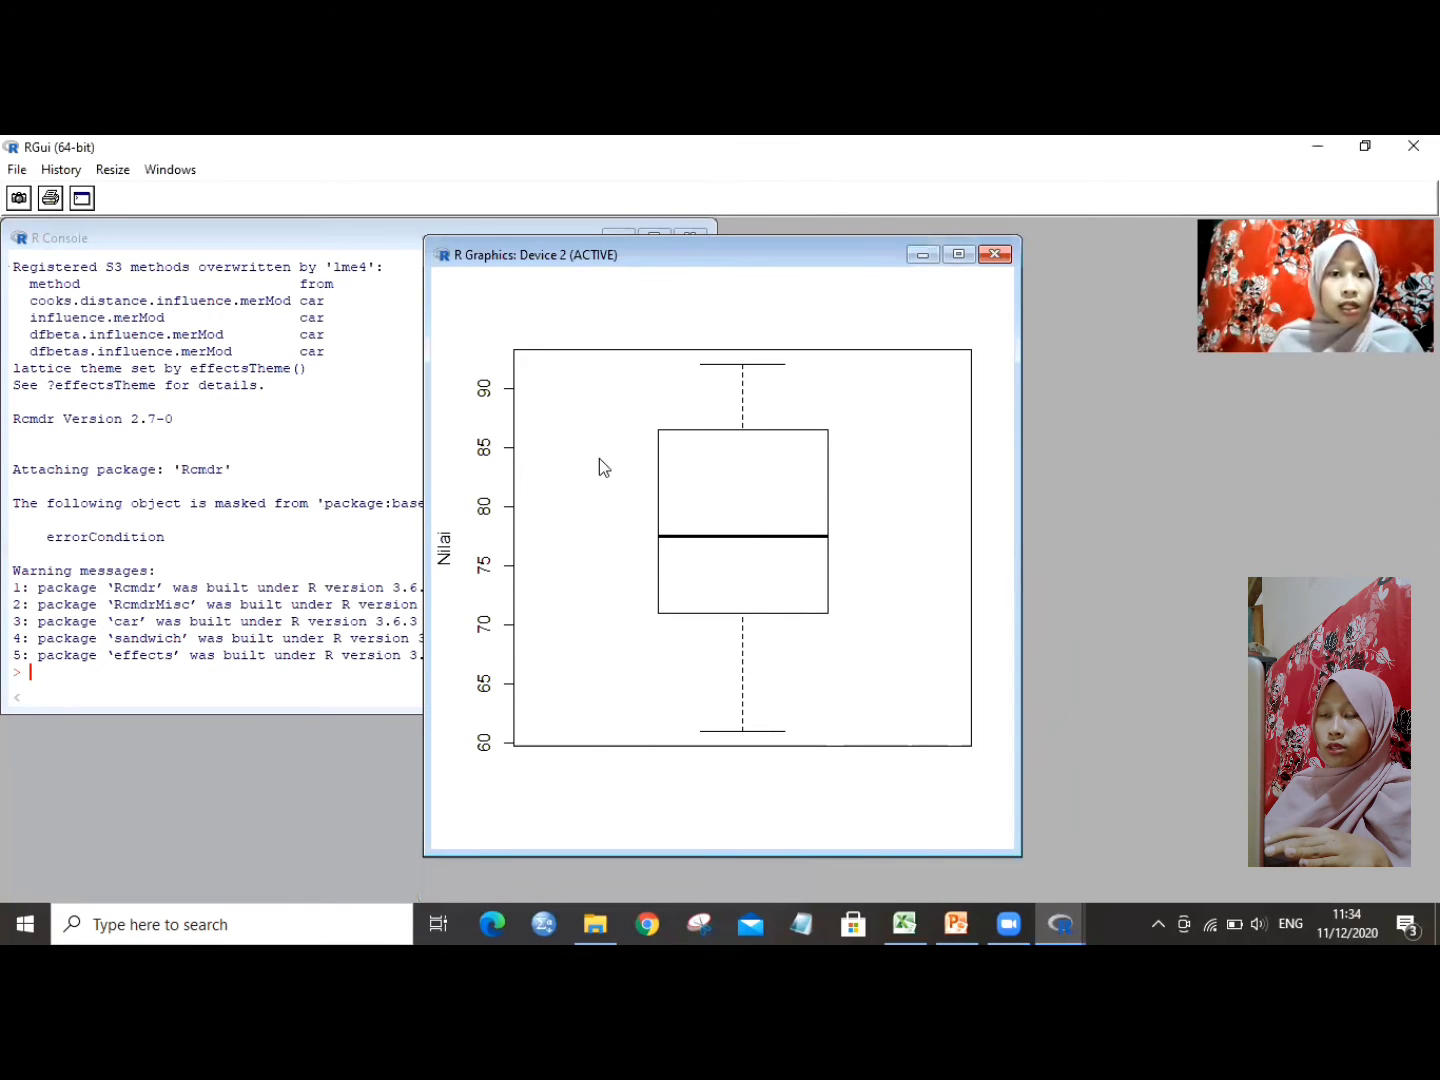
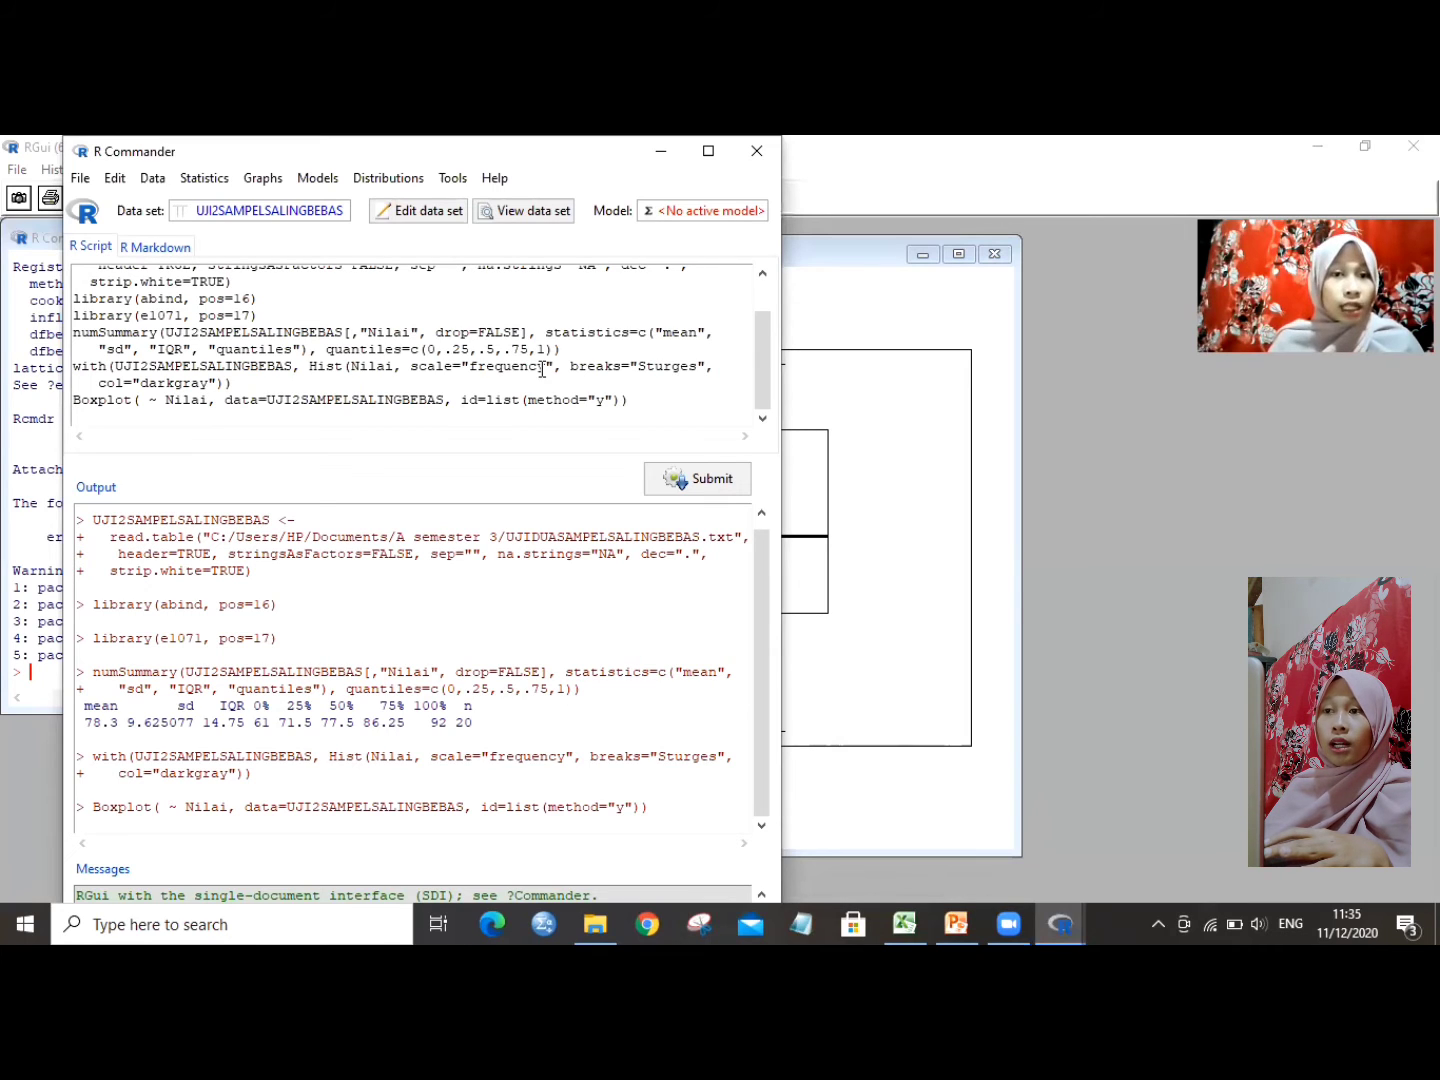
- View the data set again and convert the numeric variable Matakuliah to a factor with supplied level names, keeping the same variable name
{"action": "left_click", "coordinate": [548, 212]}
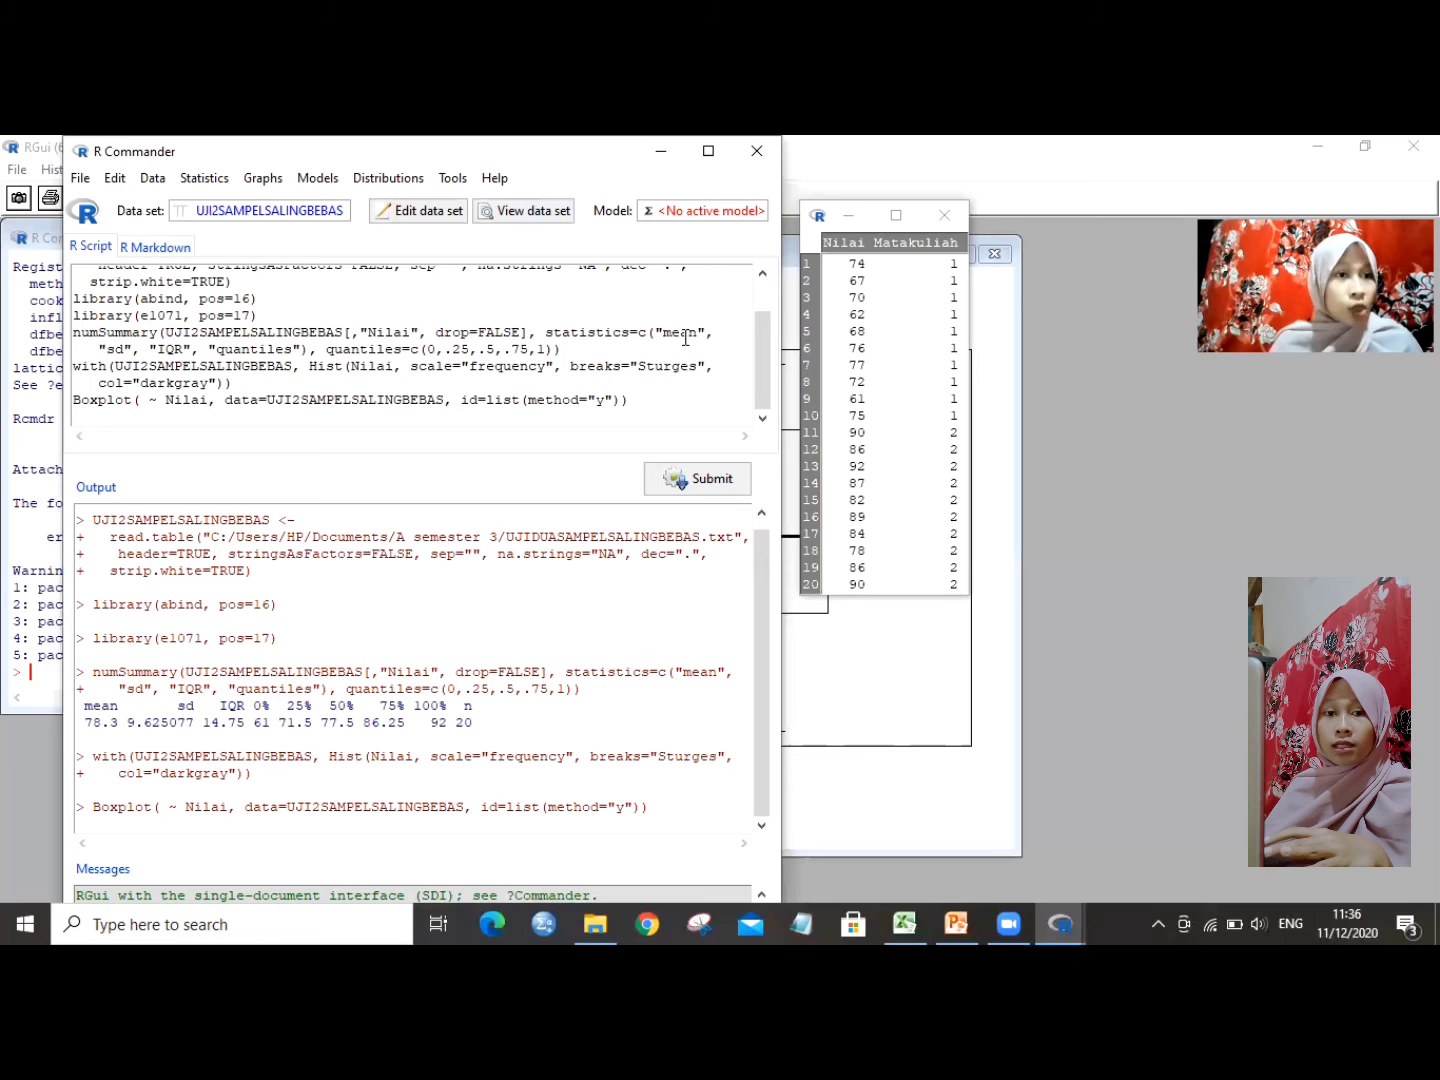
{"action": "left_click", "coordinate": [163, 178]}
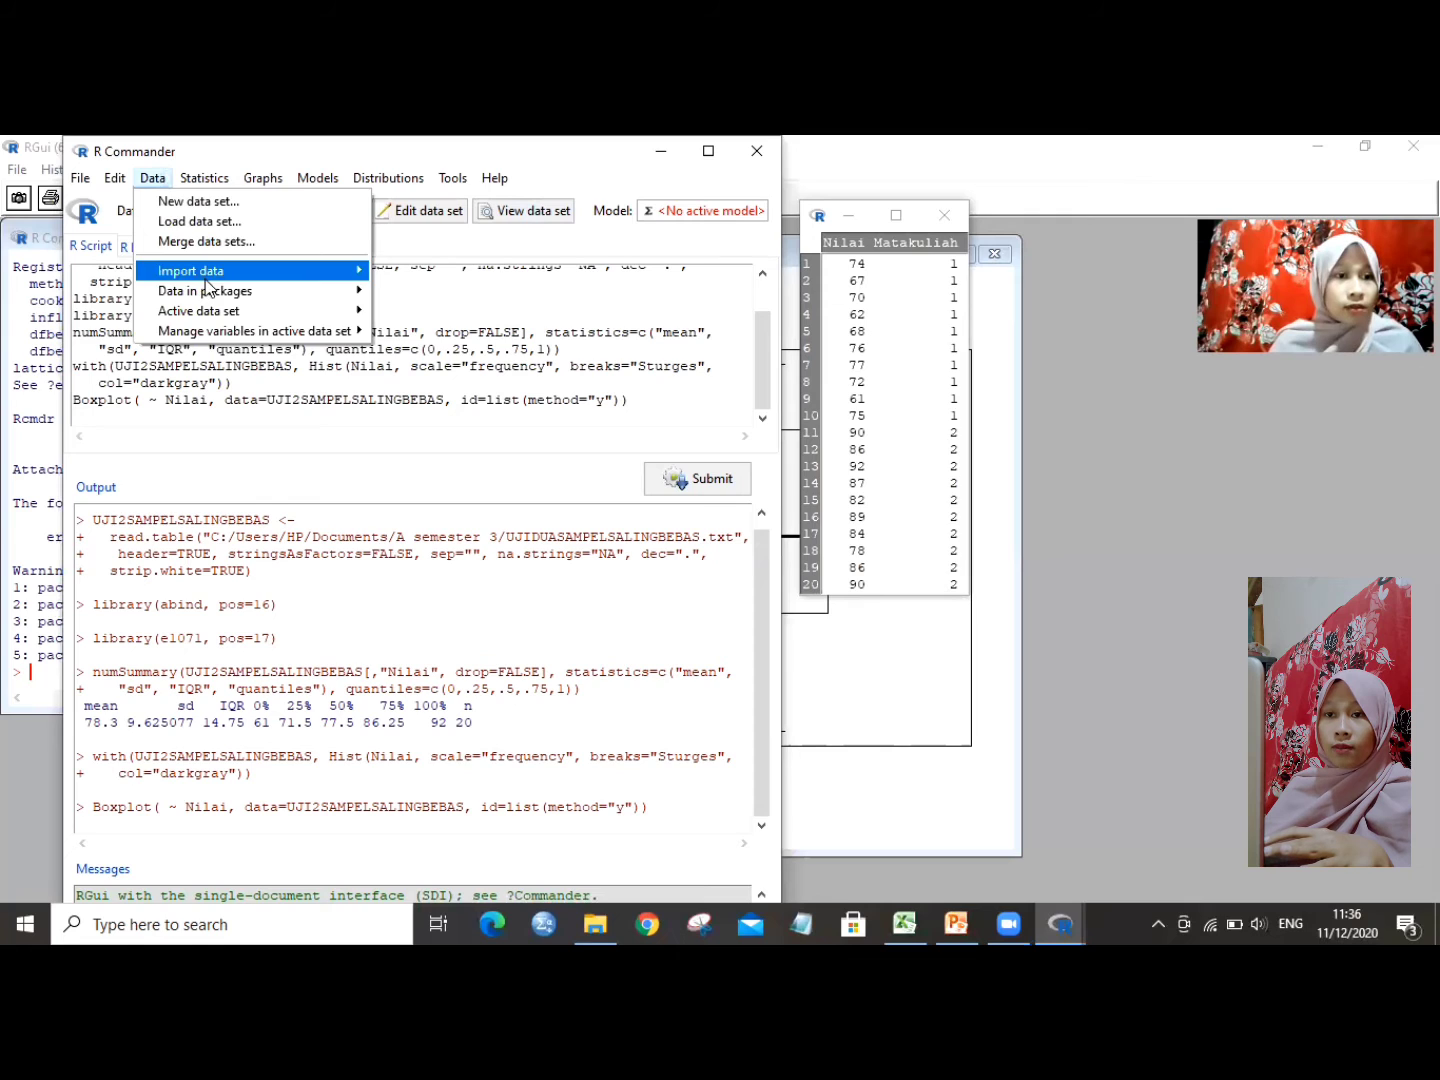
{"action": "mouse_move", "coordinate": [250, 333]}
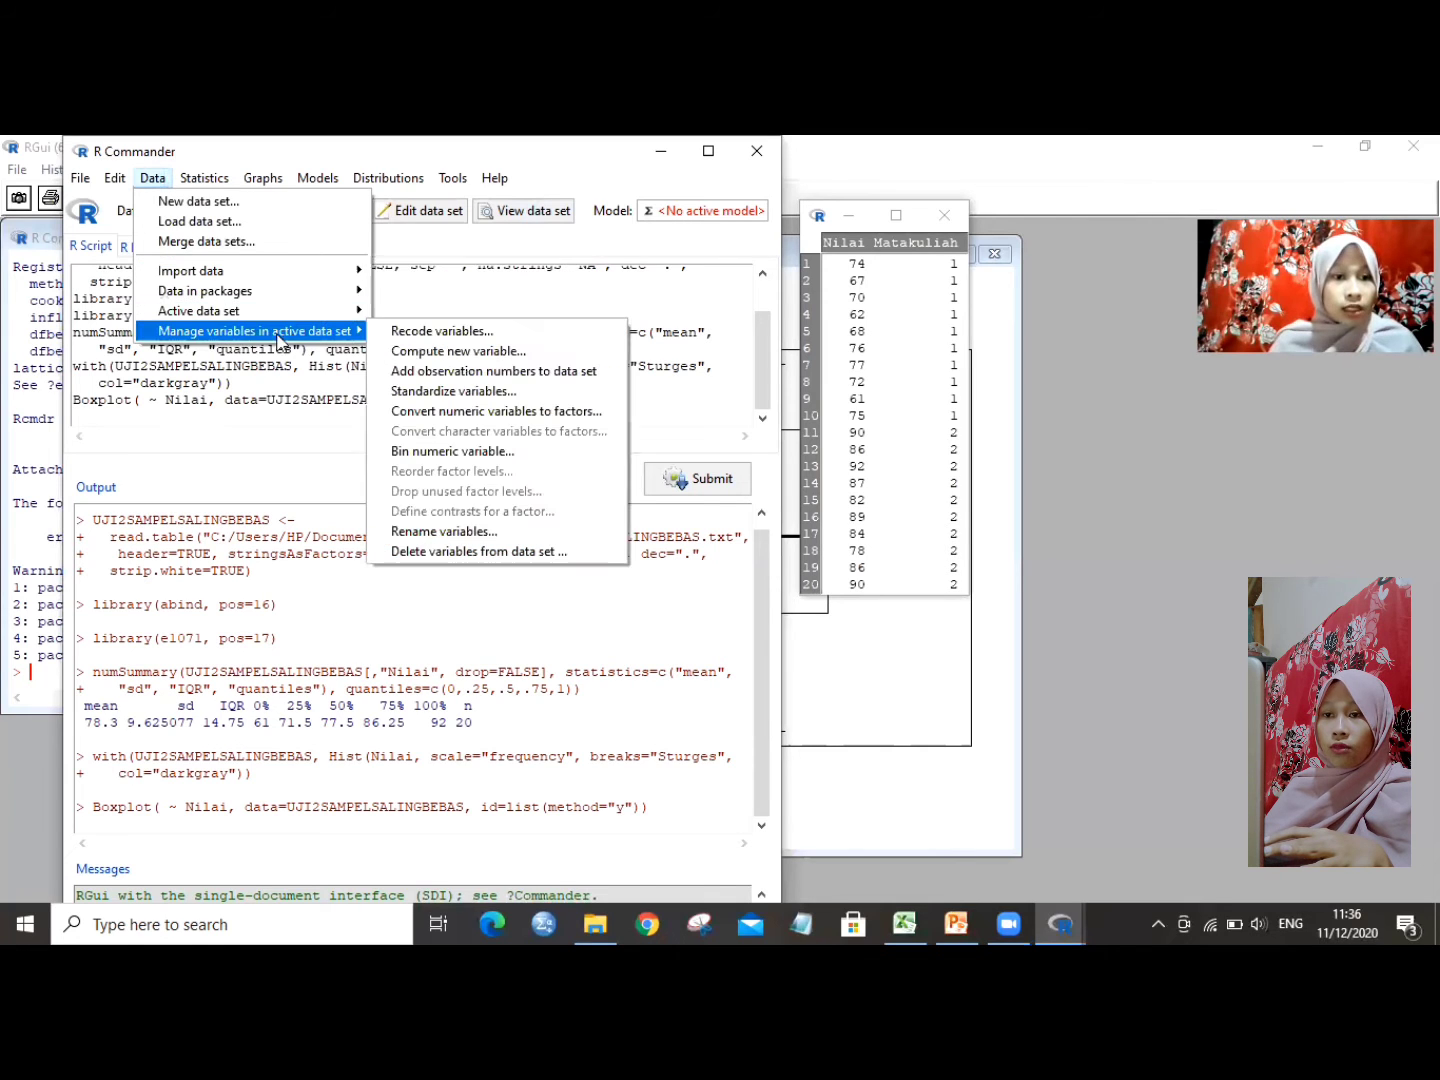
{"action": "left_click", "coordinate": [400, 411]}
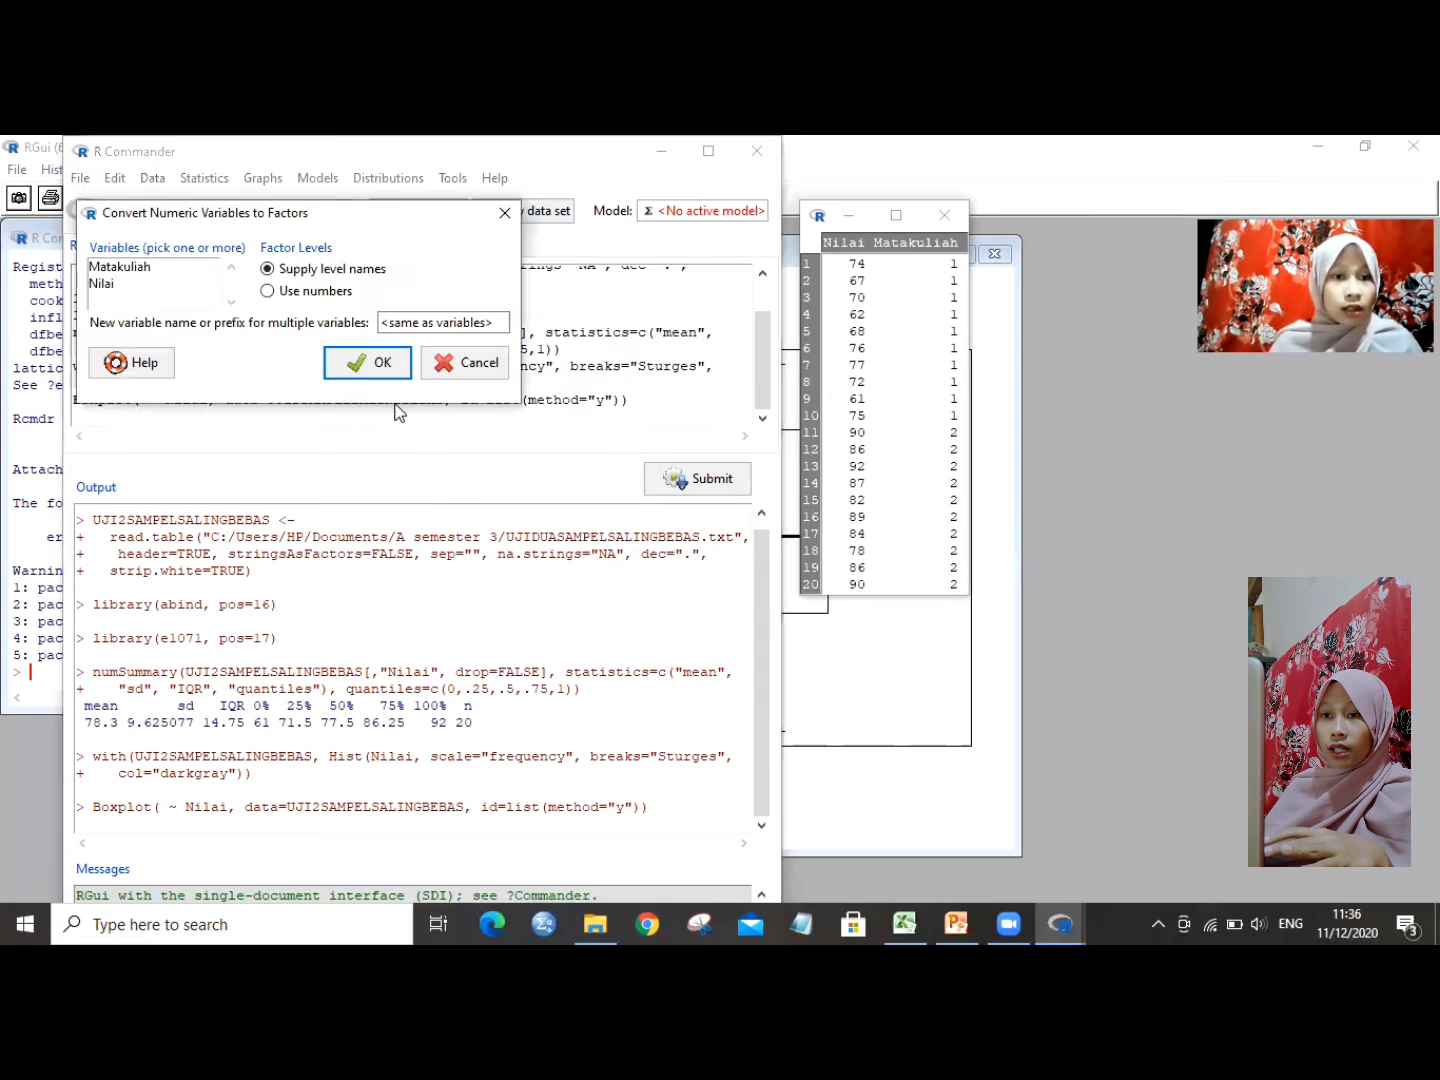
{"action": "left_click", "coordinate": [122, 268]}
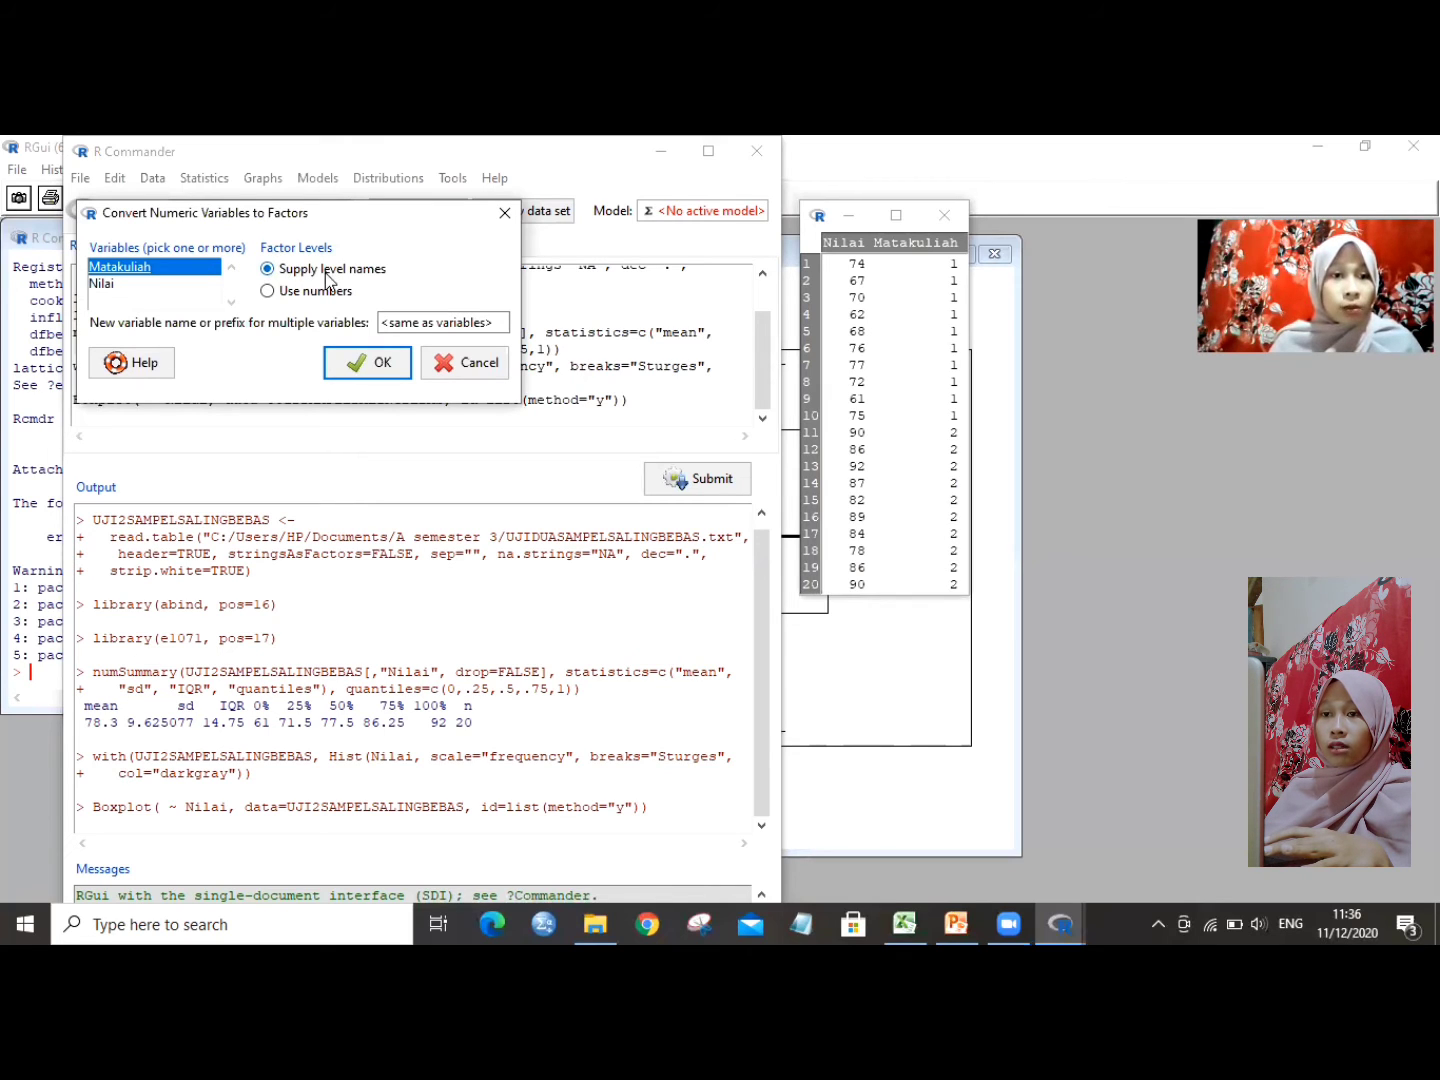
{"action": "left_click", "coordinate": [358, 372]}
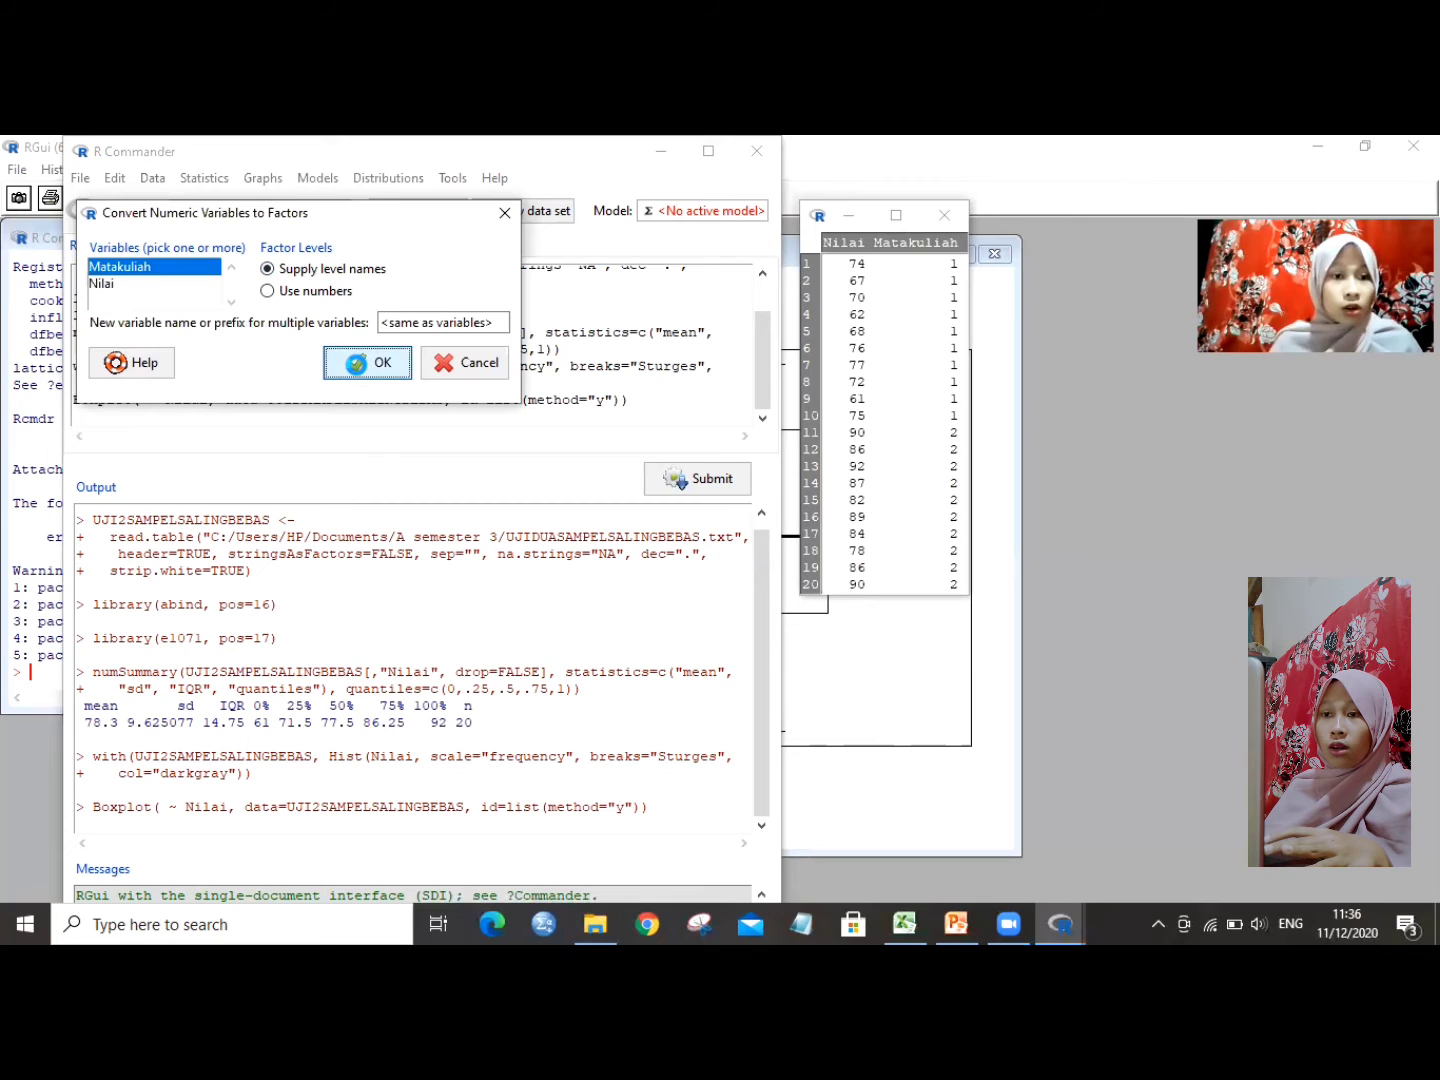
{"action": "left_click", "coordinate": [728, 600]}
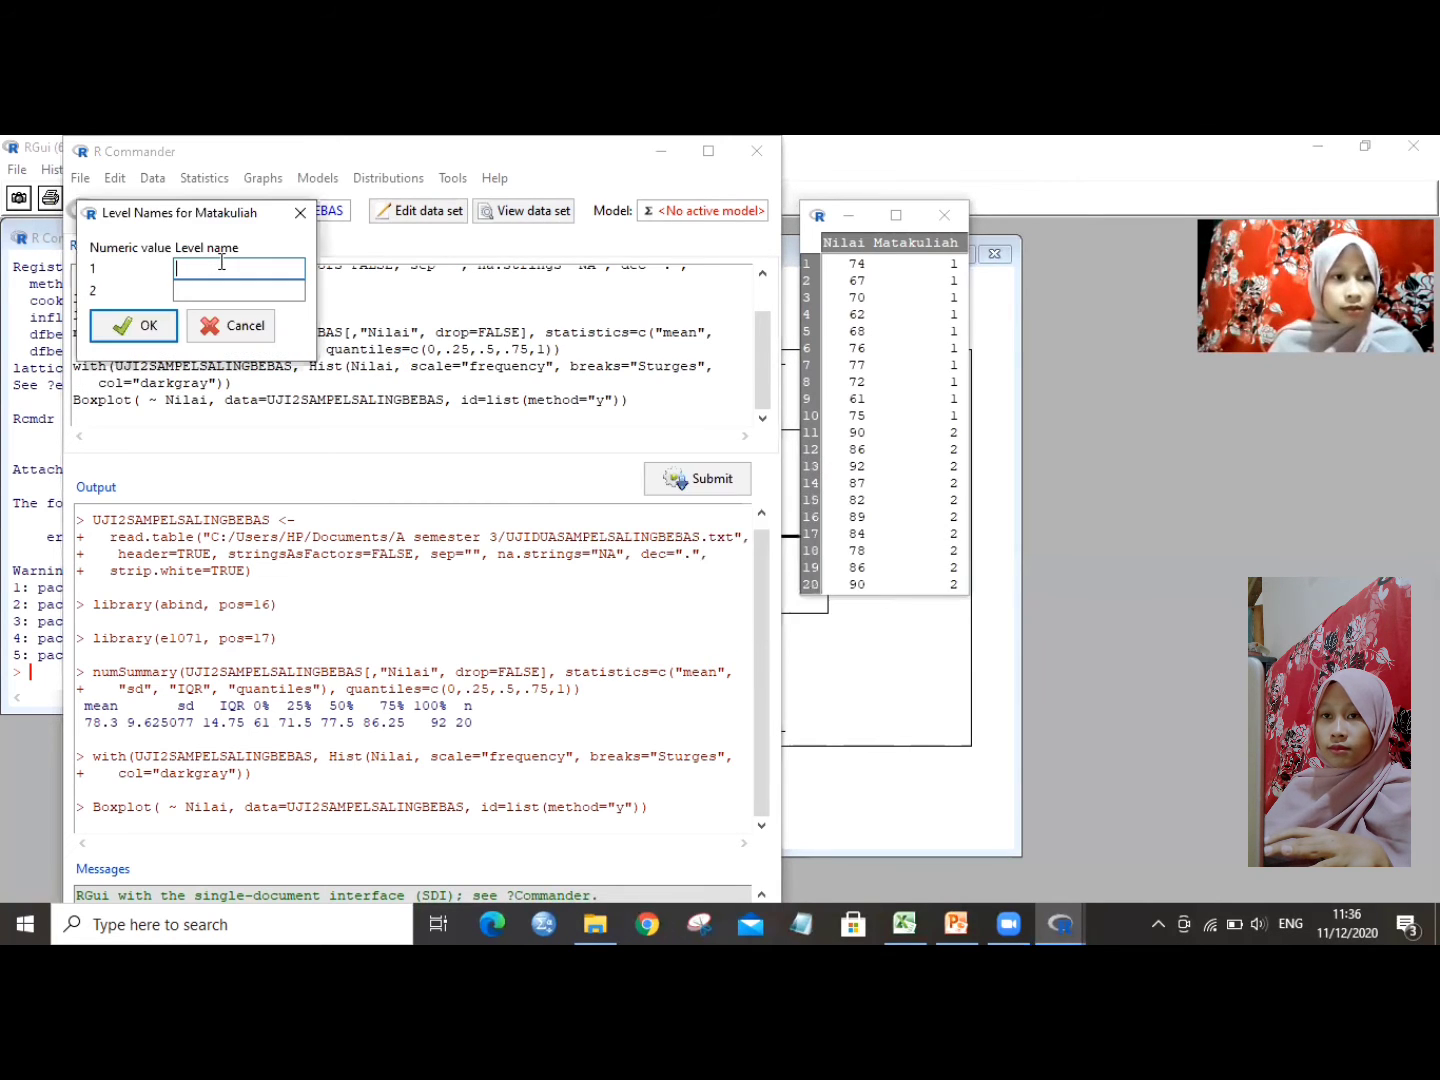
- Name the Matakuliah factor levels S1 for value 1 and S2 for value 2
{"action": "type", "text": "S"}
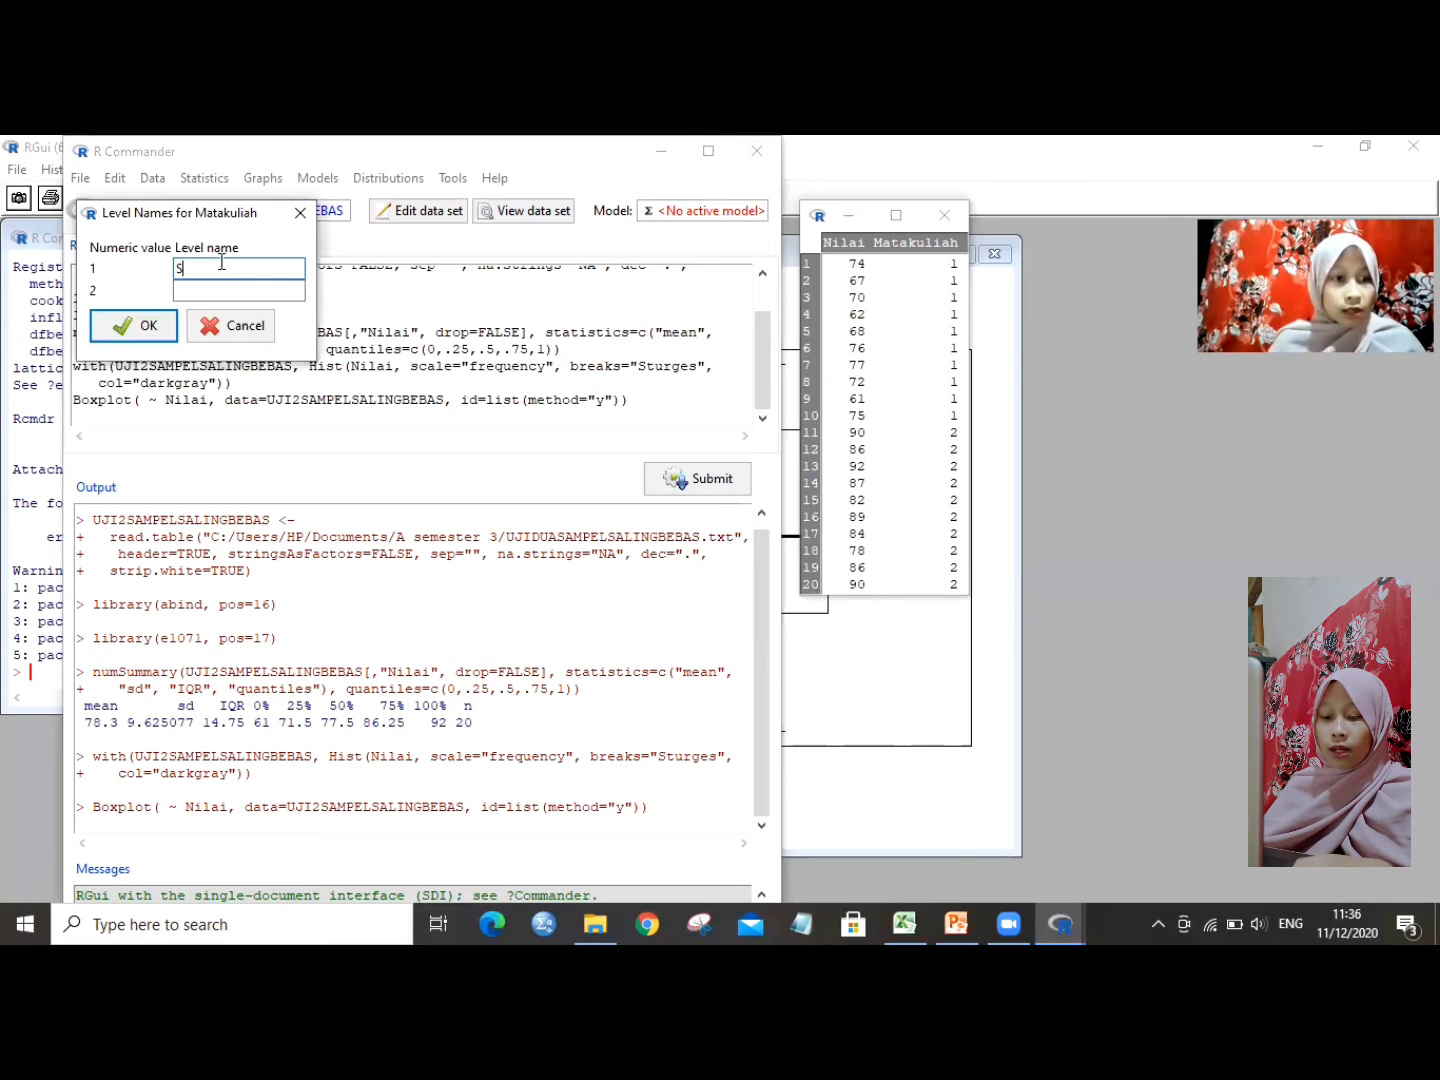
{"action": "type", "text": "1"}
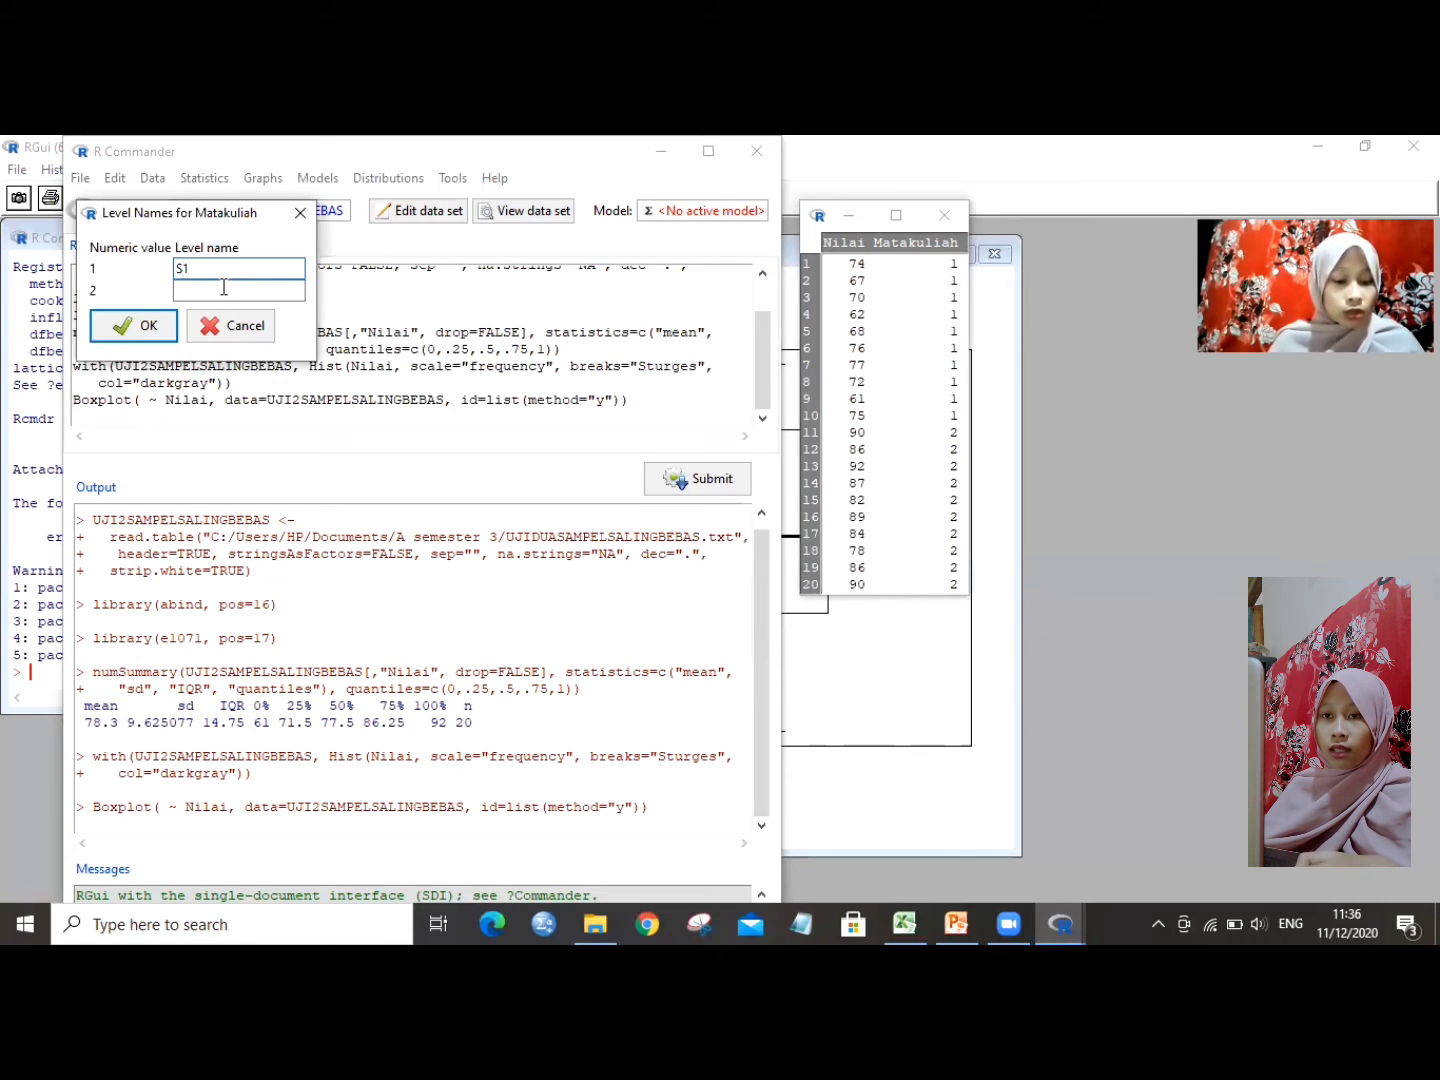
{"action": "left_click", "coordinate": [224, 288]}
{"action": "type", "text": "S2"}
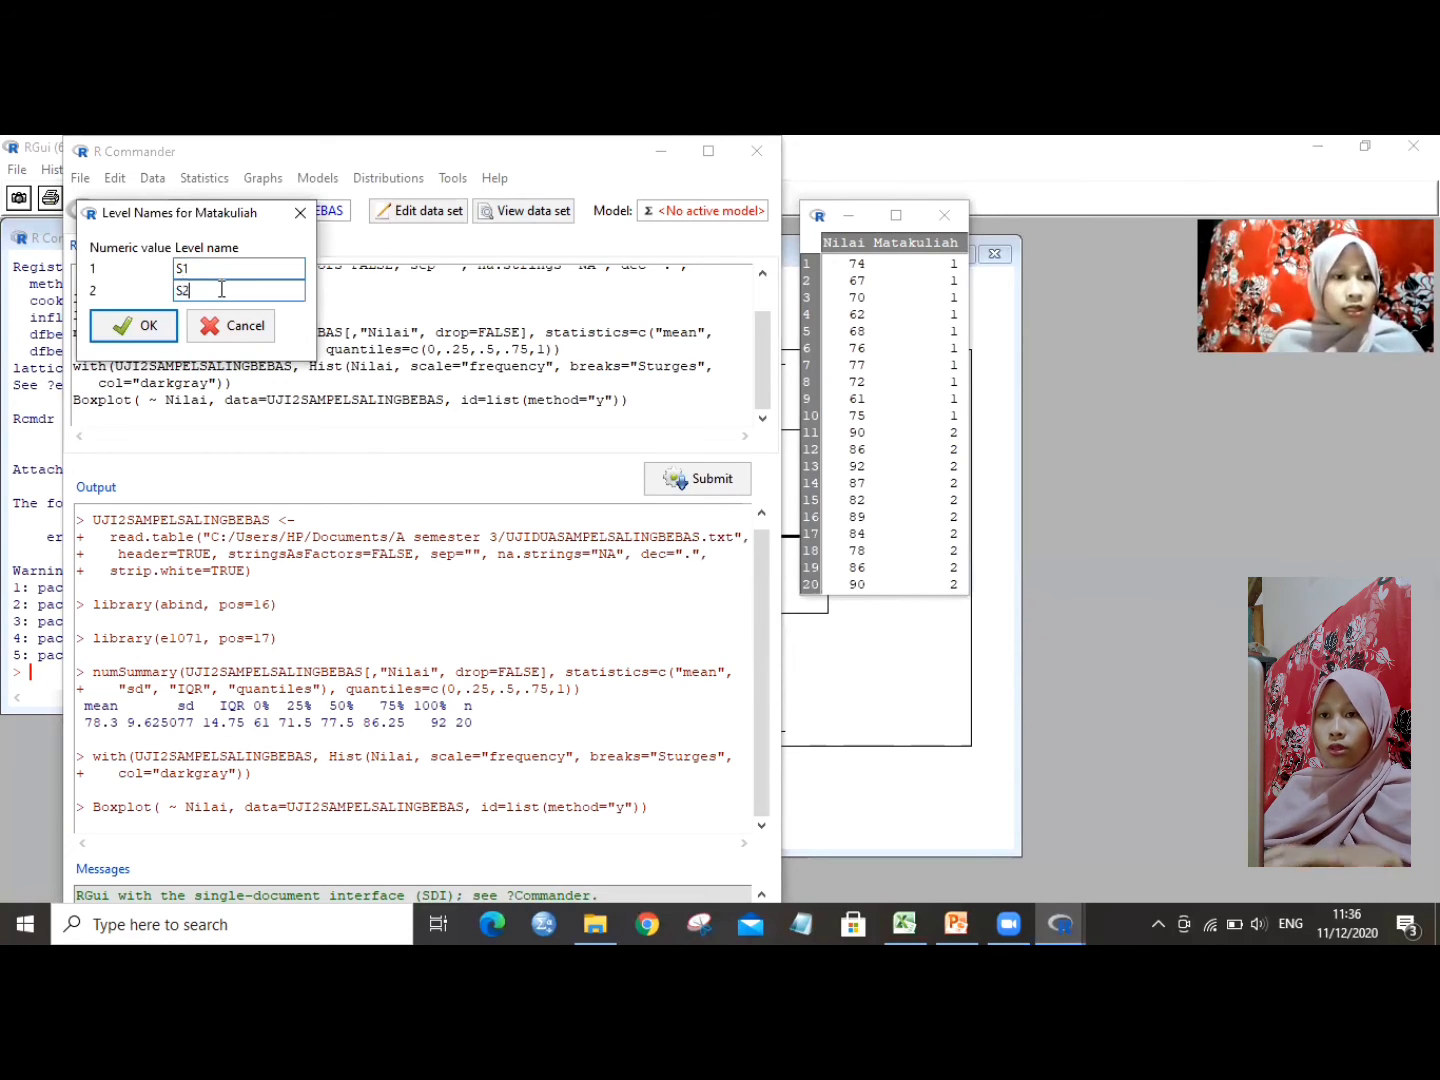
{"action": "left_click", "coordinate": [133, 326]}
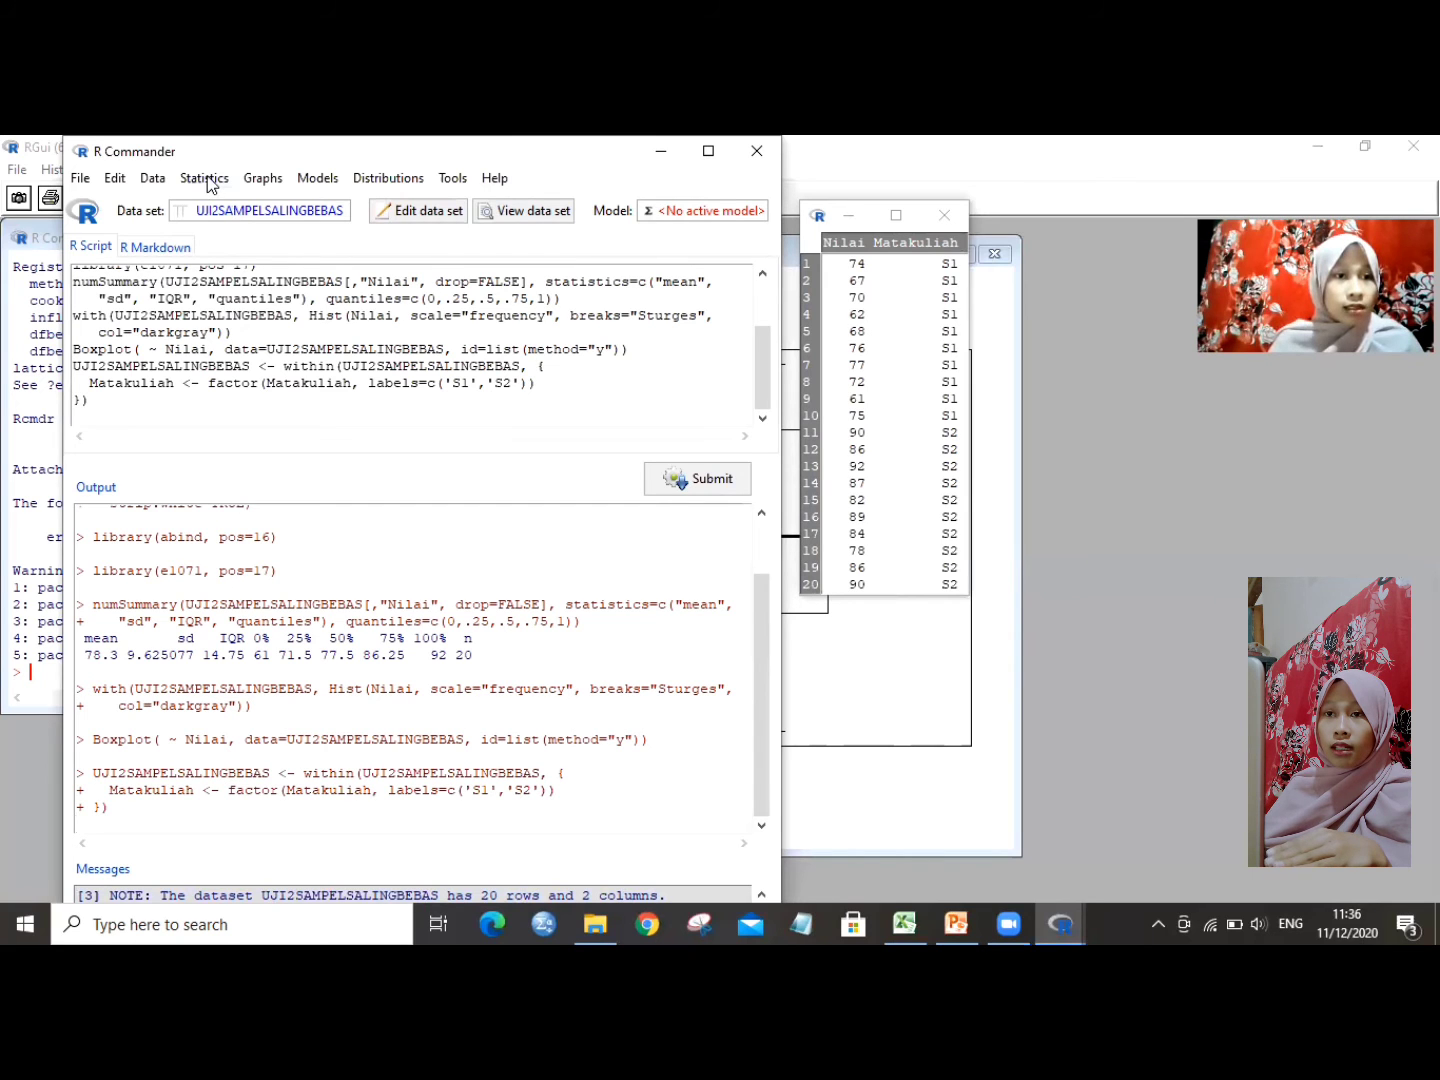
- Run a Shapiro-Wilk normality test on Nilai grouped by Matakuliah and review the output for both groups
{"action": "left_click", "coordinate": [204, 178]}
{"action": "mouse_move", "coordinate": [300, 203]}
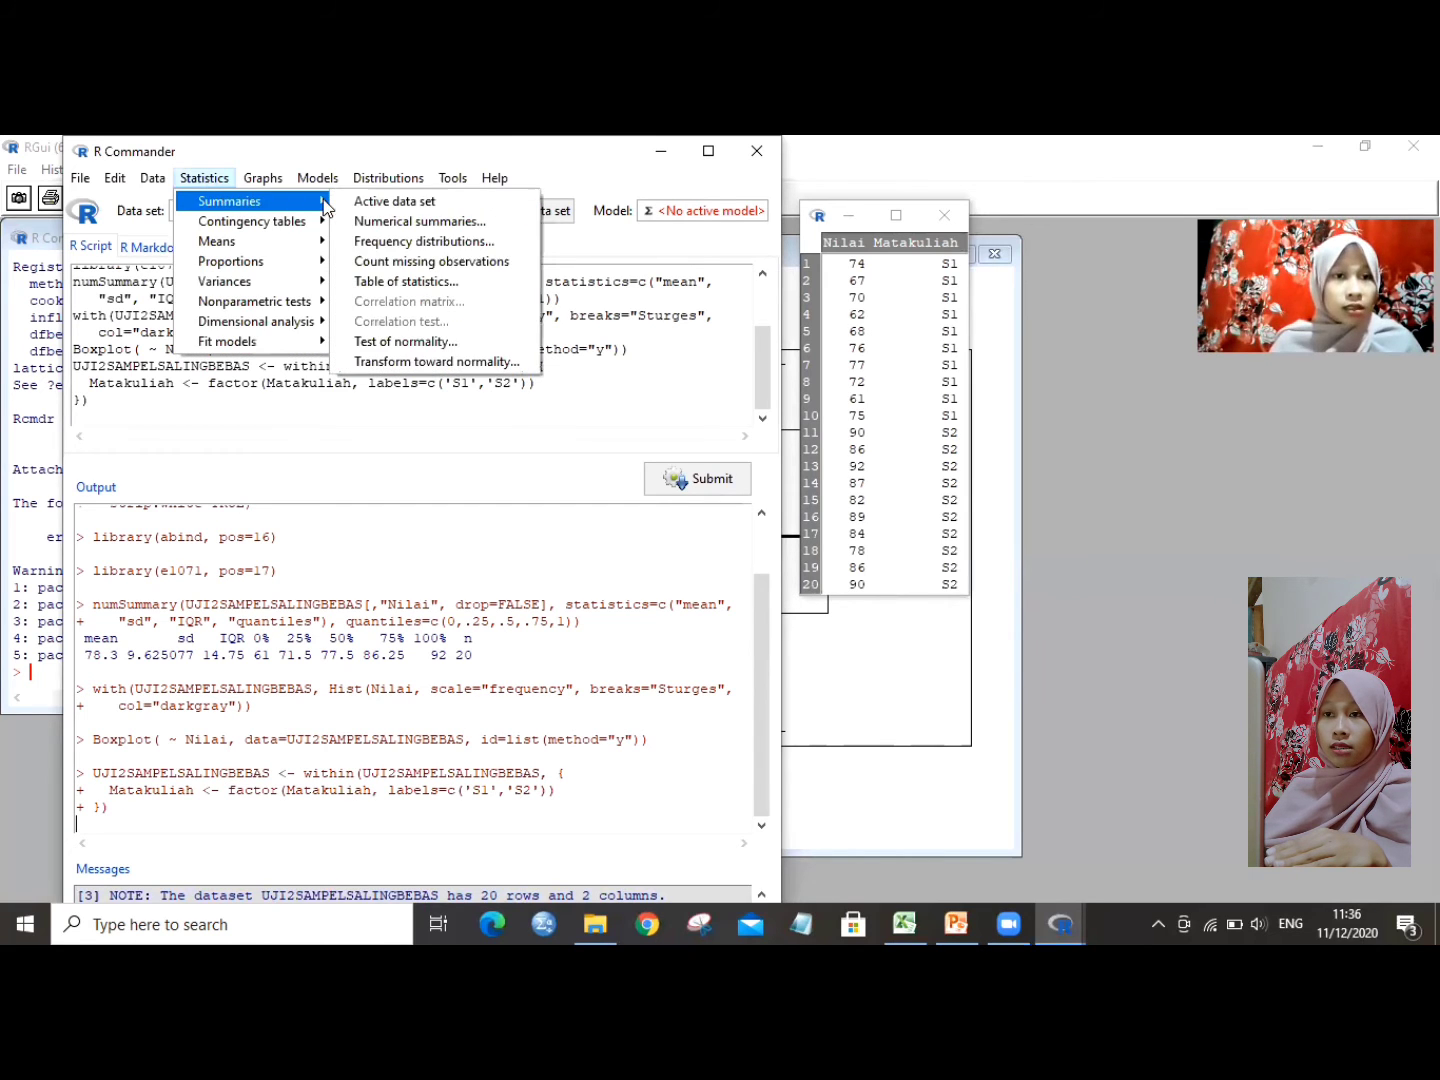
{"action": "left_click", "coordinate": [390, 342]}
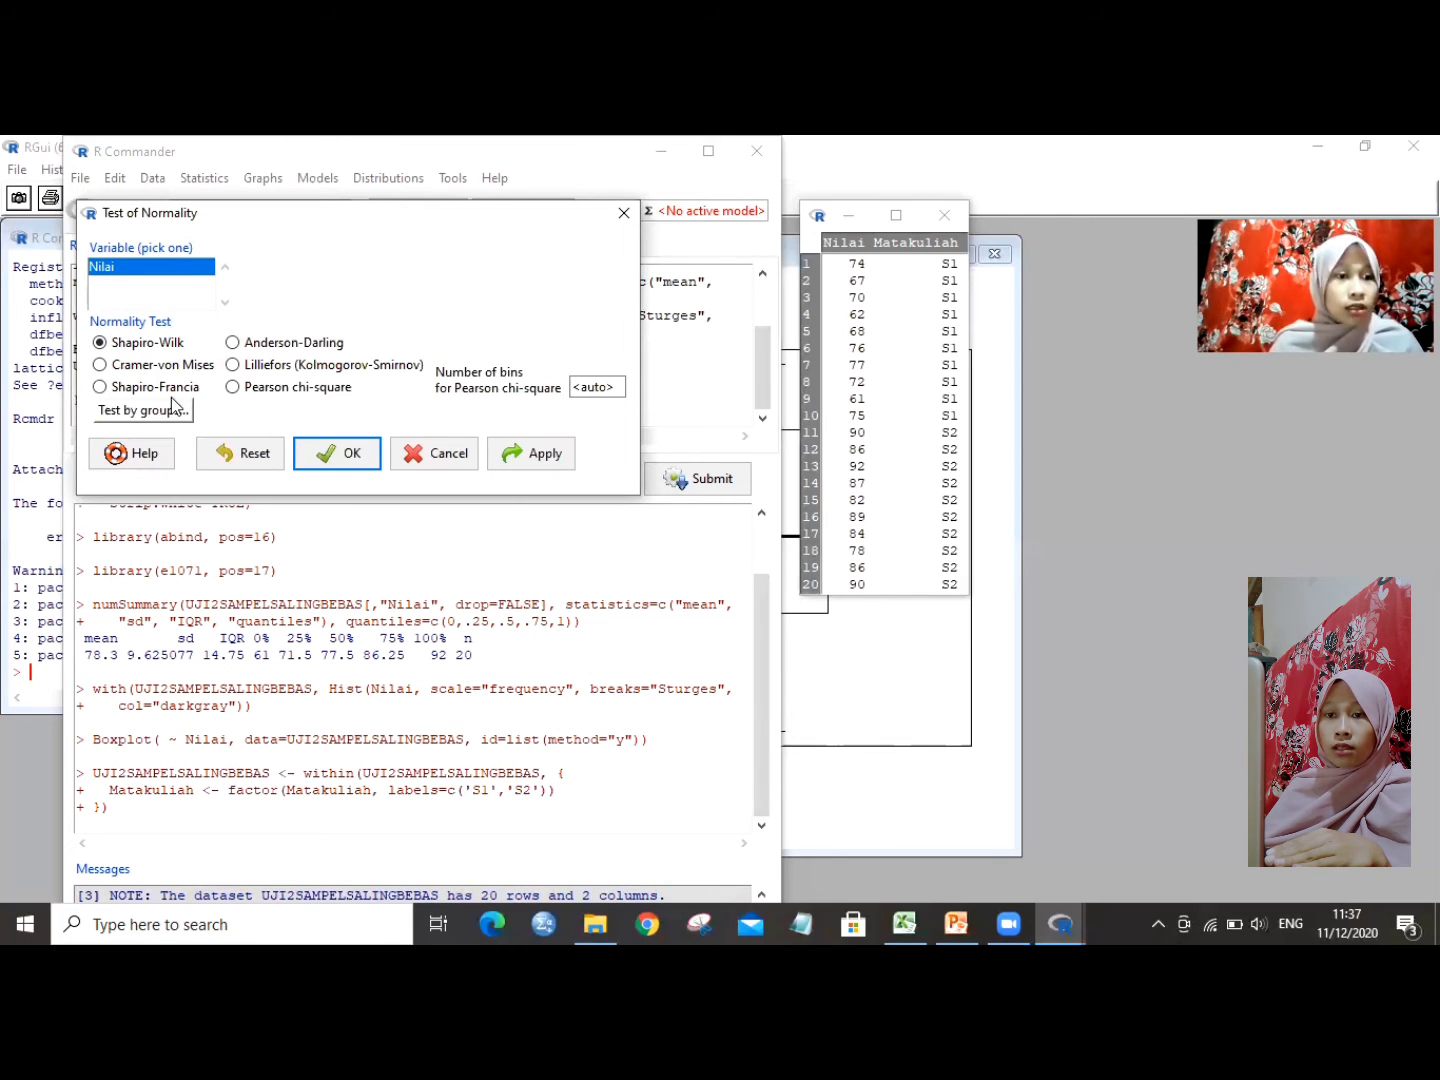
{"action": "left_click", "coordinate": [157, 412]}
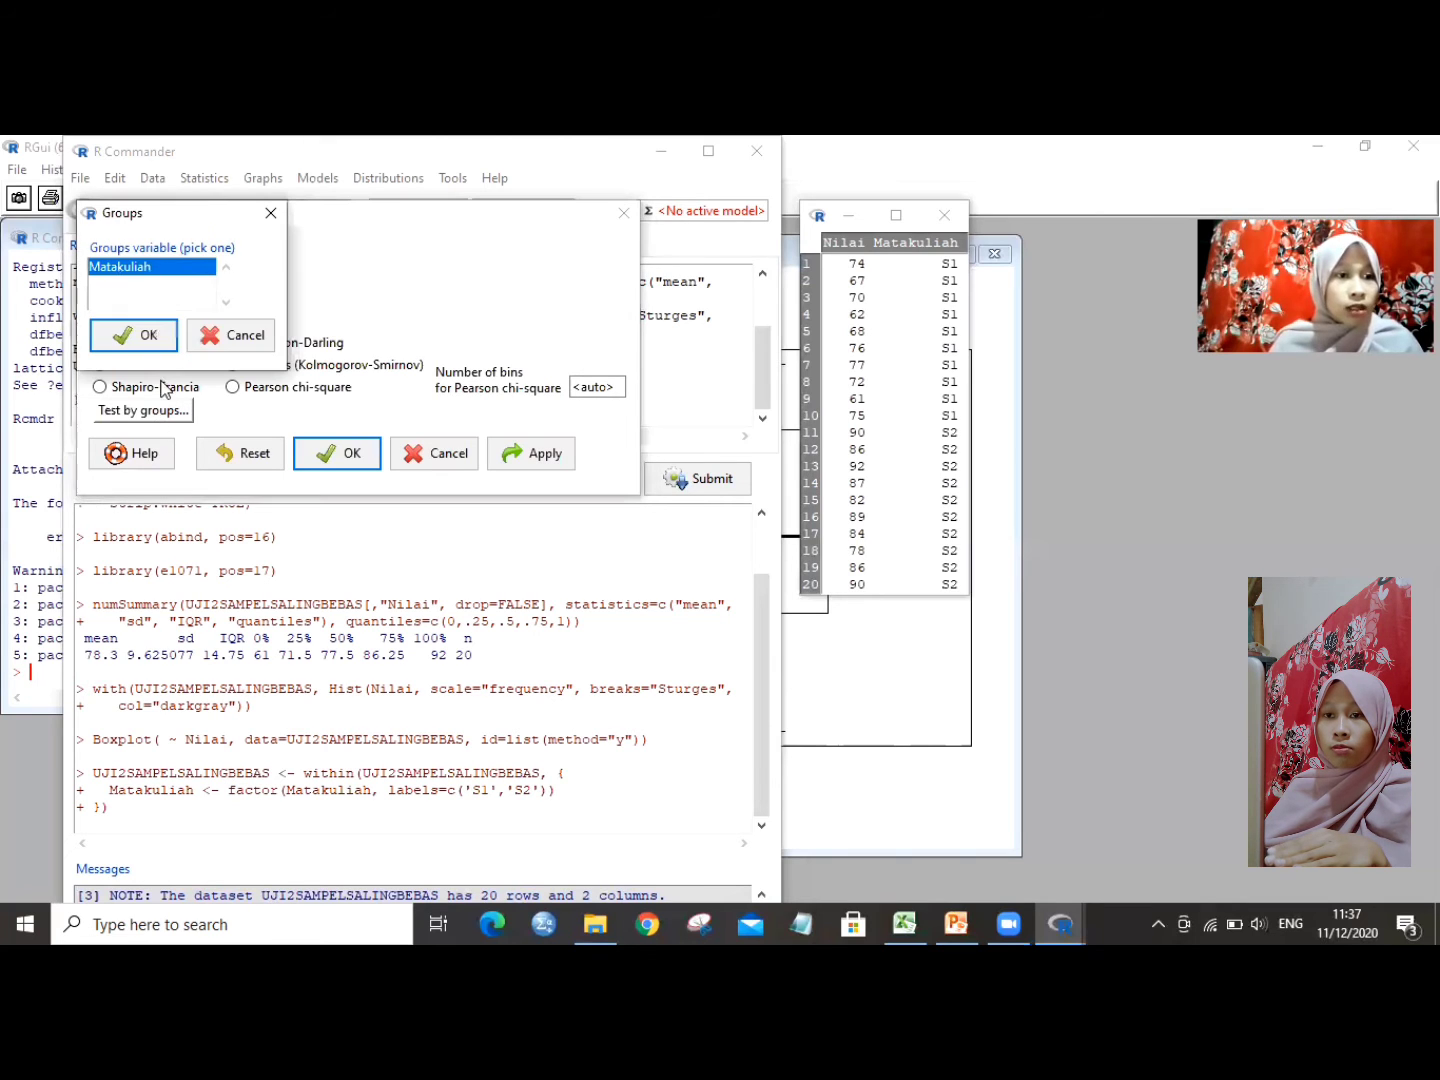
{"action": "left_click", "coordinate": [148, 337]}
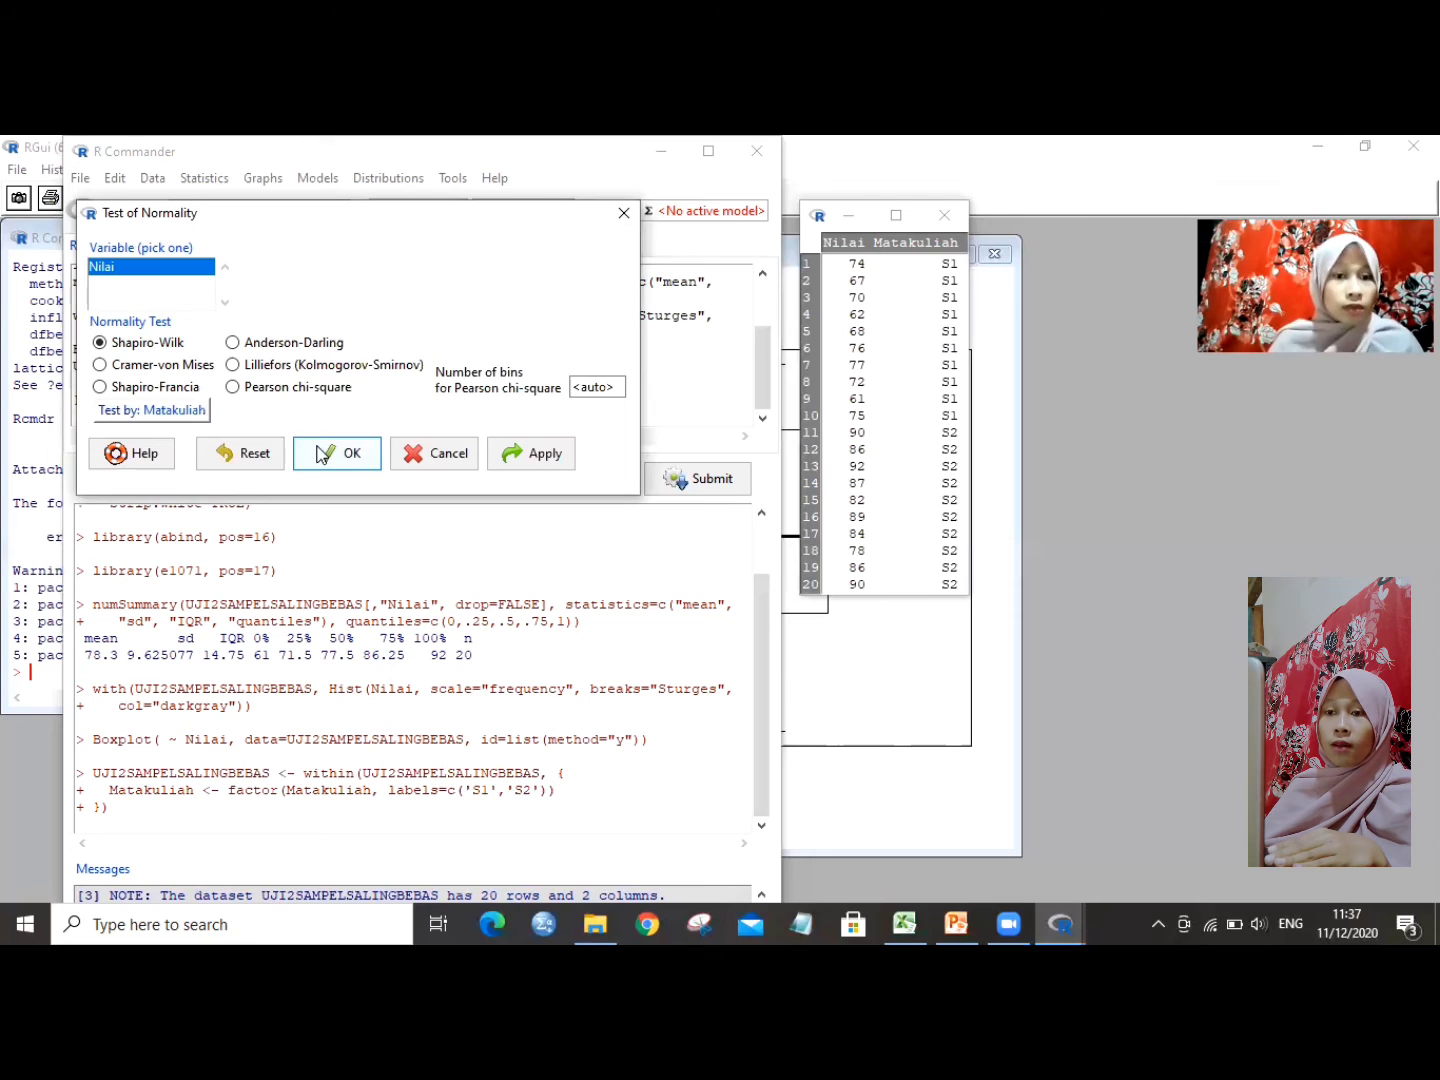
{"action": "left_click", "coordinate": [320, 455]}
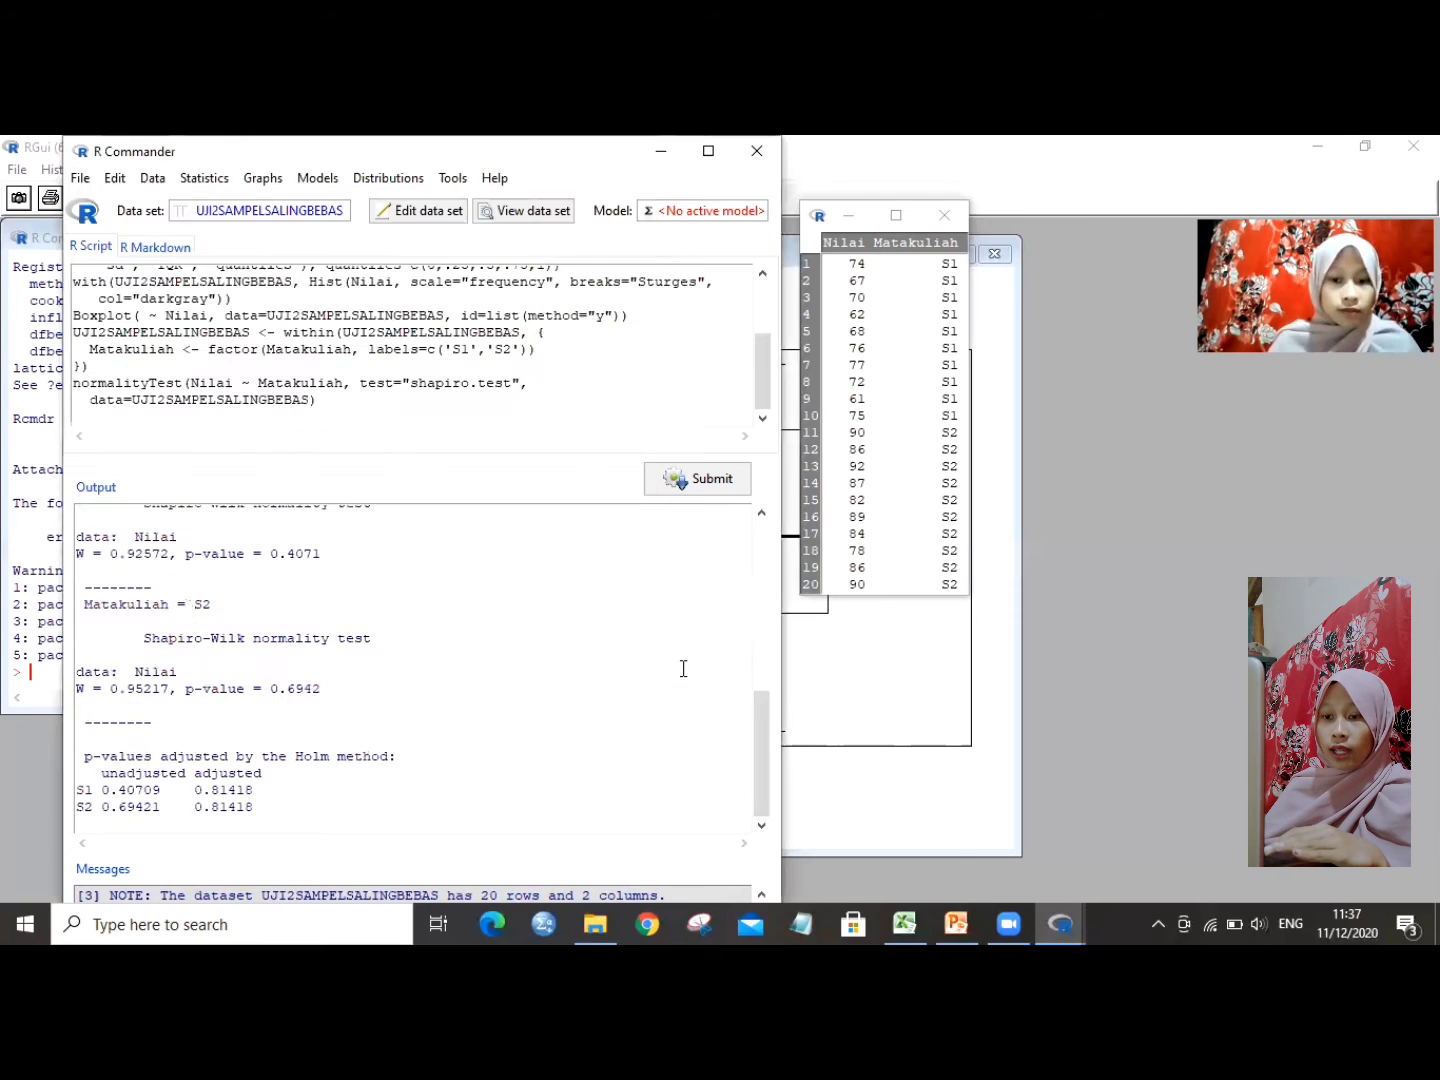
{"action": "left_click_drag", "start_coordinate": [757, 717], "coordinate": [207, 646]}
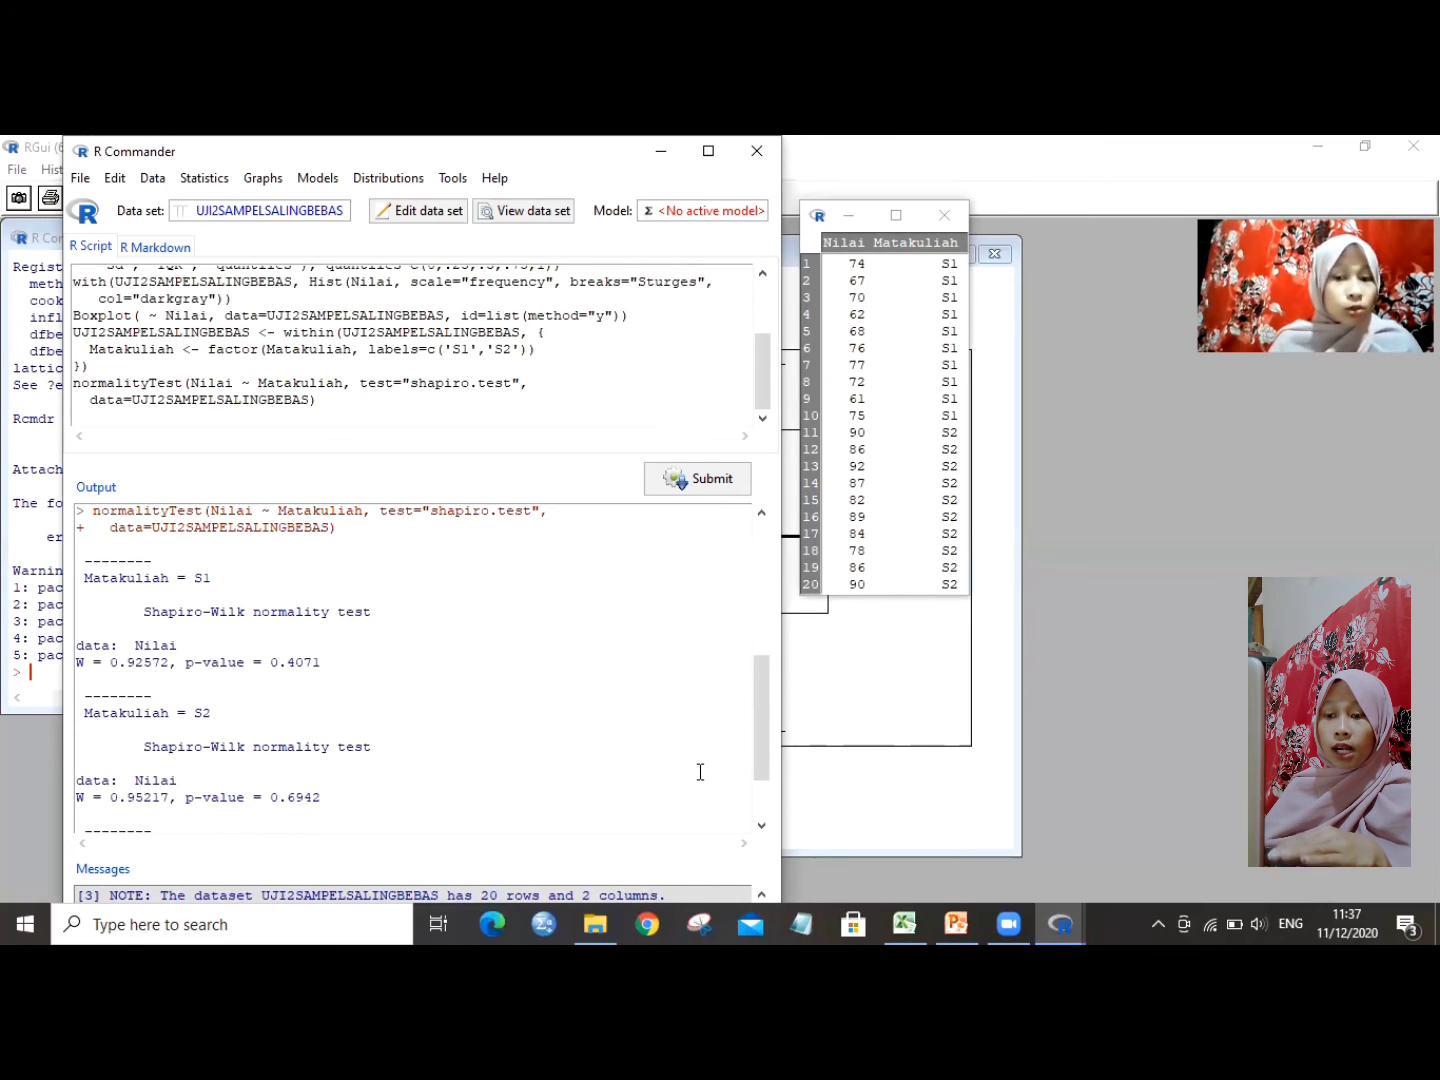
{"action": "left_click_drag", "start_coordinate": [766, 721], "coordinate": [757, 762]}
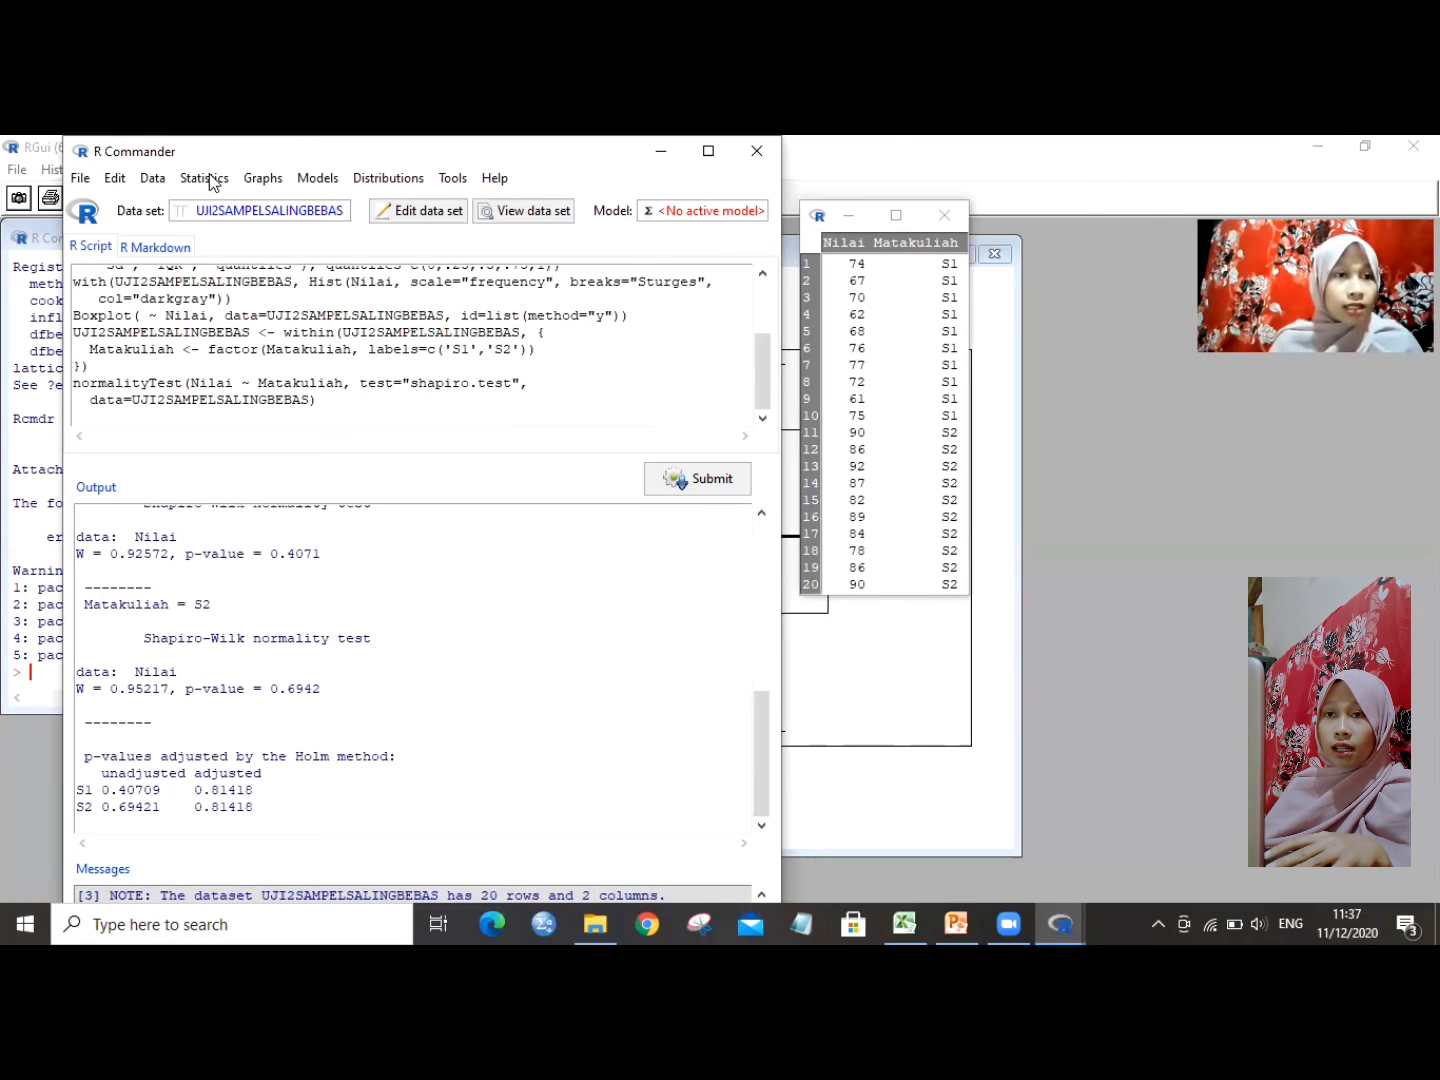
- Run Levene's test for equal variances on Nilai by the factor Matakuliah, centred on the mean
{"action": "left_click", "coordinate": [206, 179]}
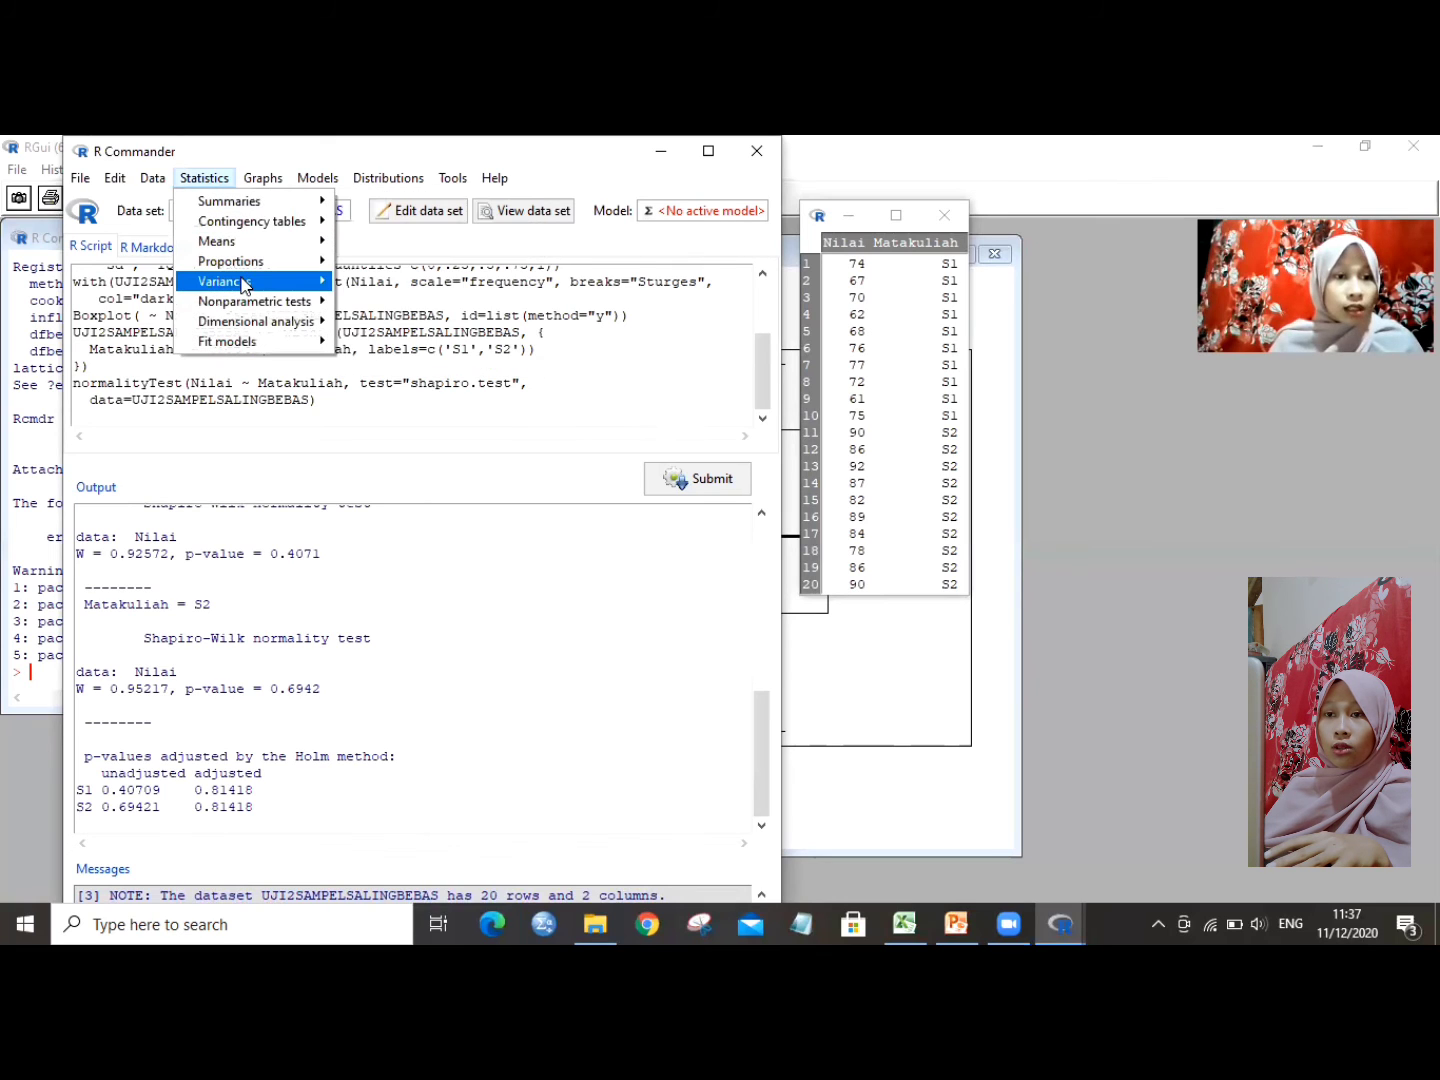
{"action": "mouse_move", "coordinate": [245, 286]}
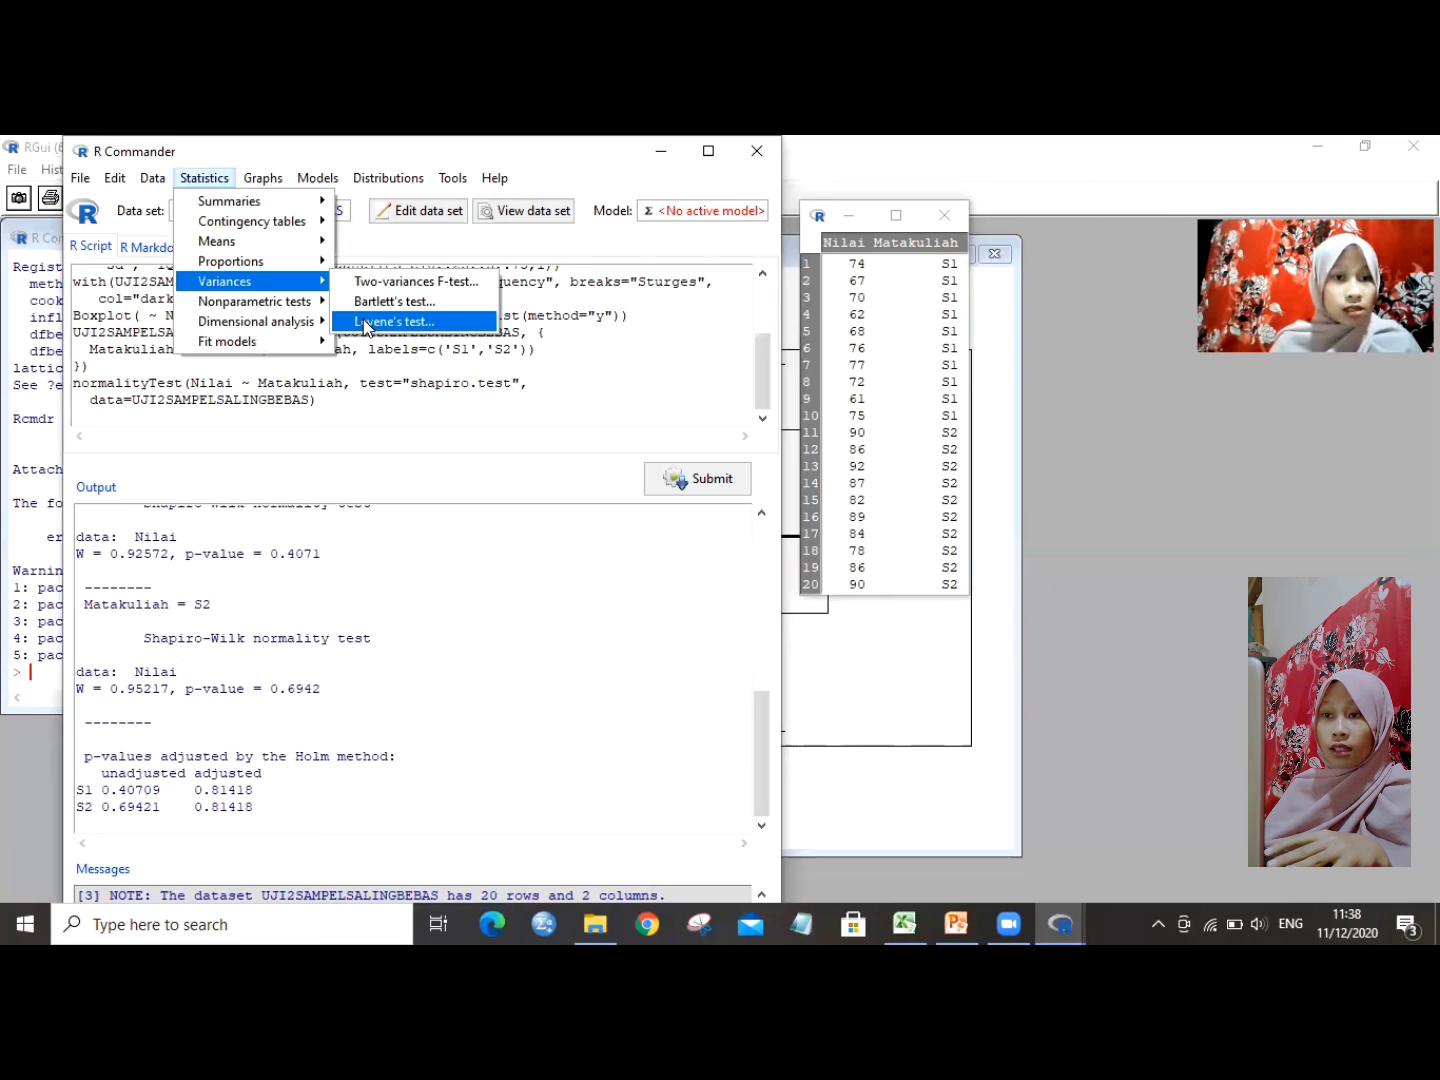
{"action": "left_click", "coordinate": [365, 322]}
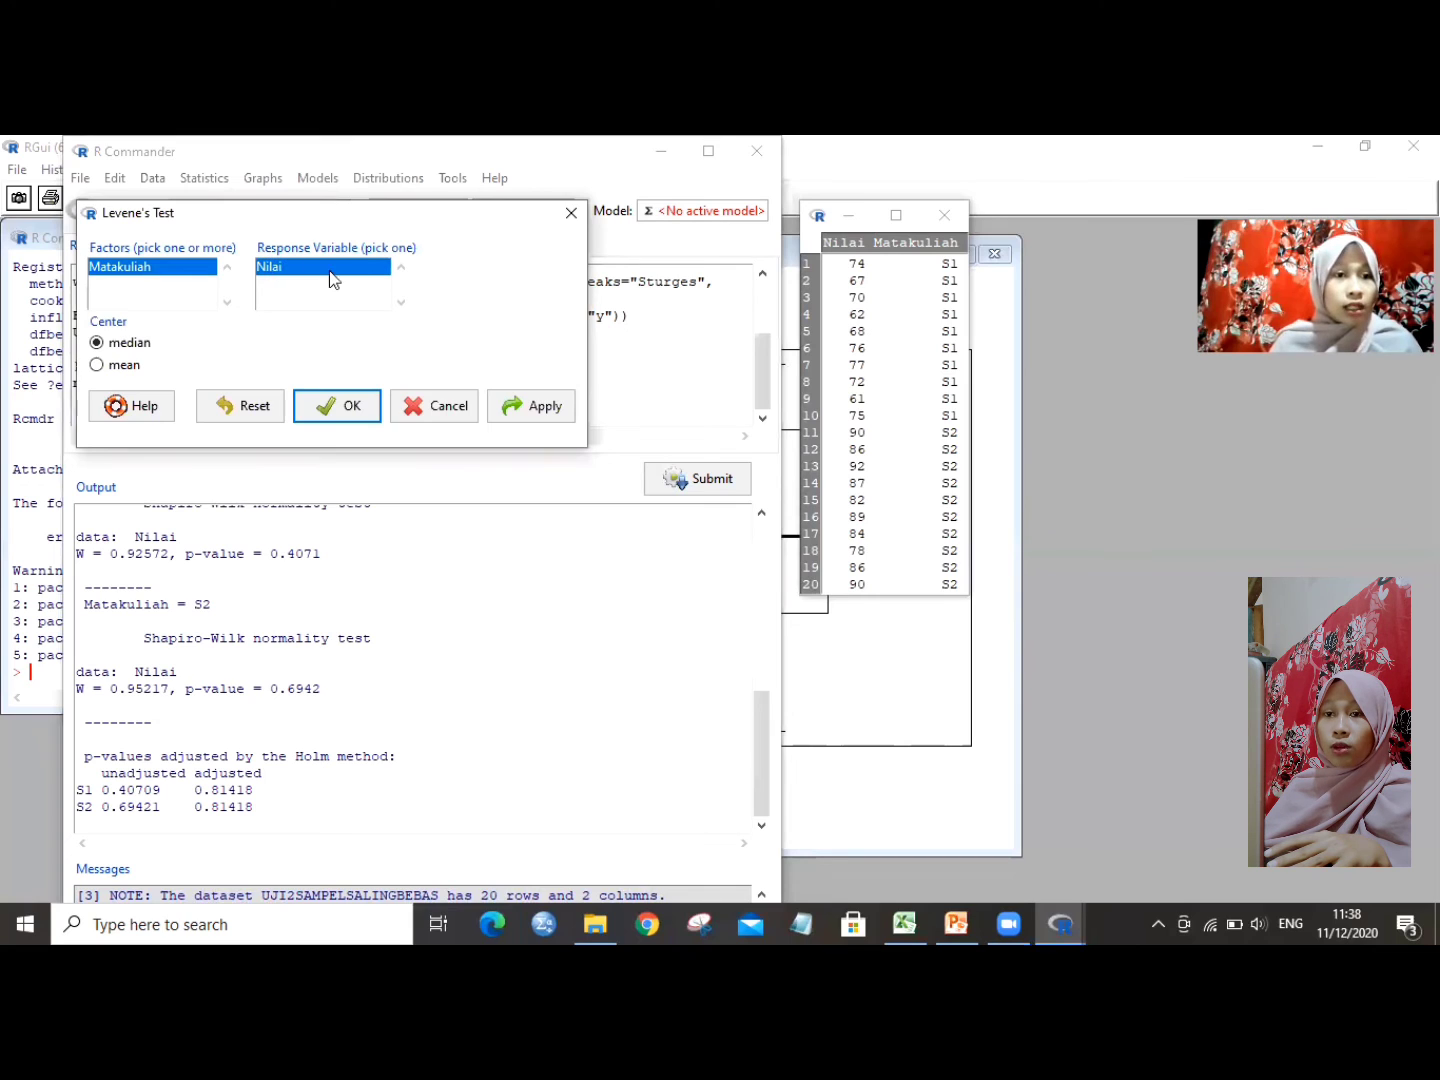
{"action": "left_click", "coordinate": [98, 366]}
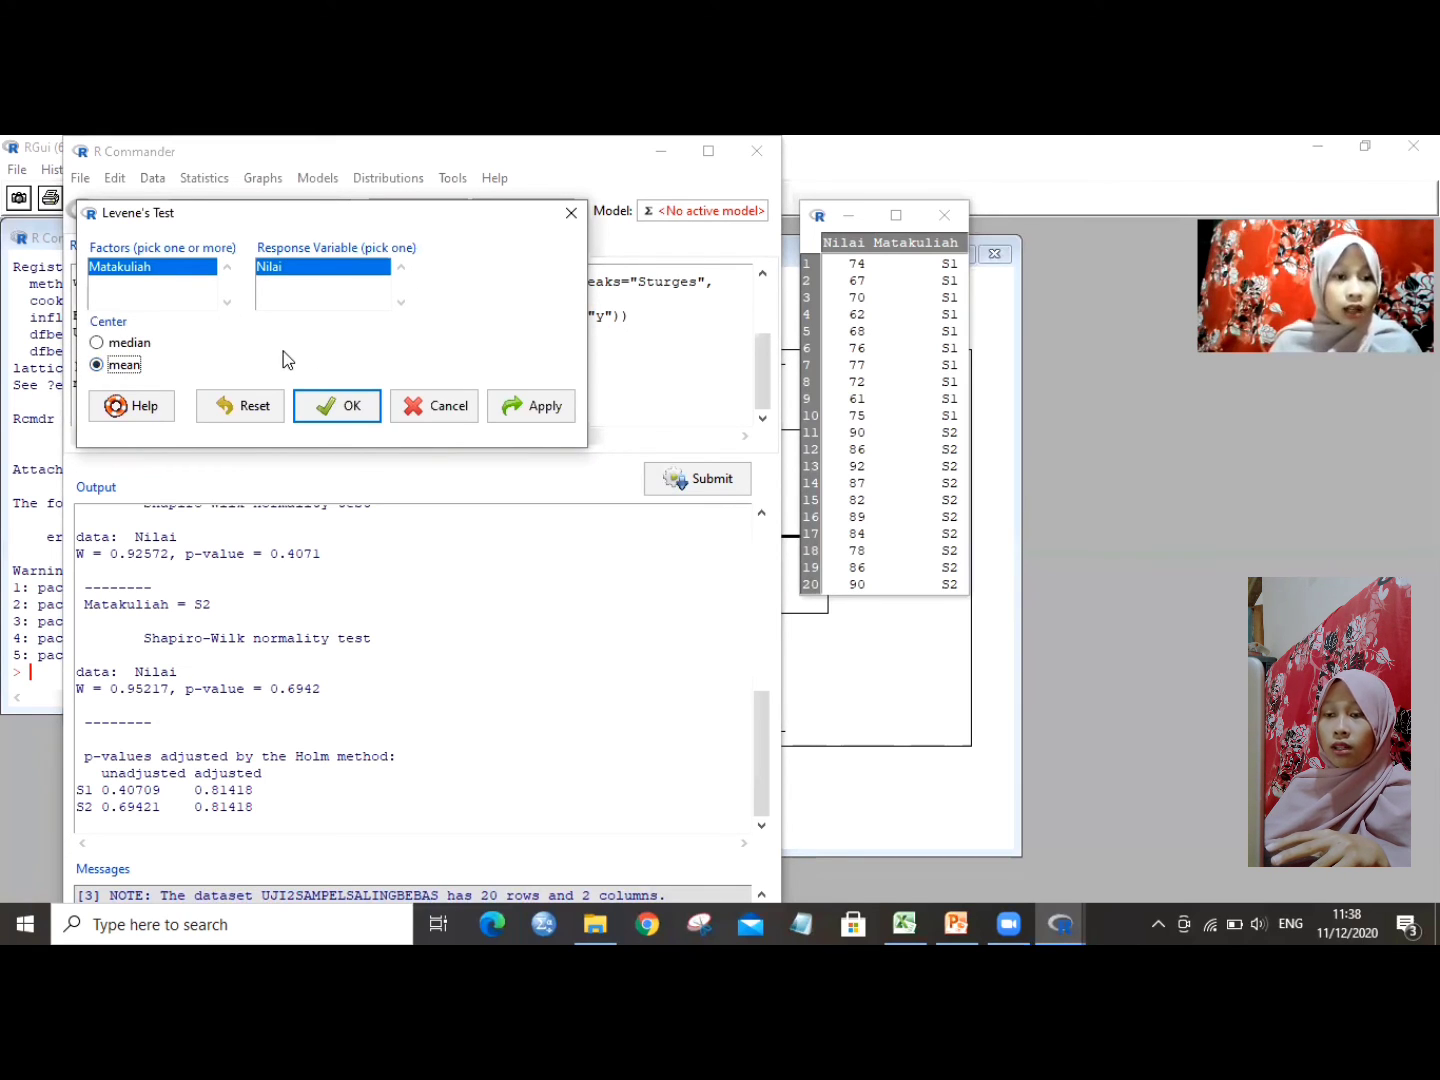
{"action": "left_click", "coordinate": [328, 410]}
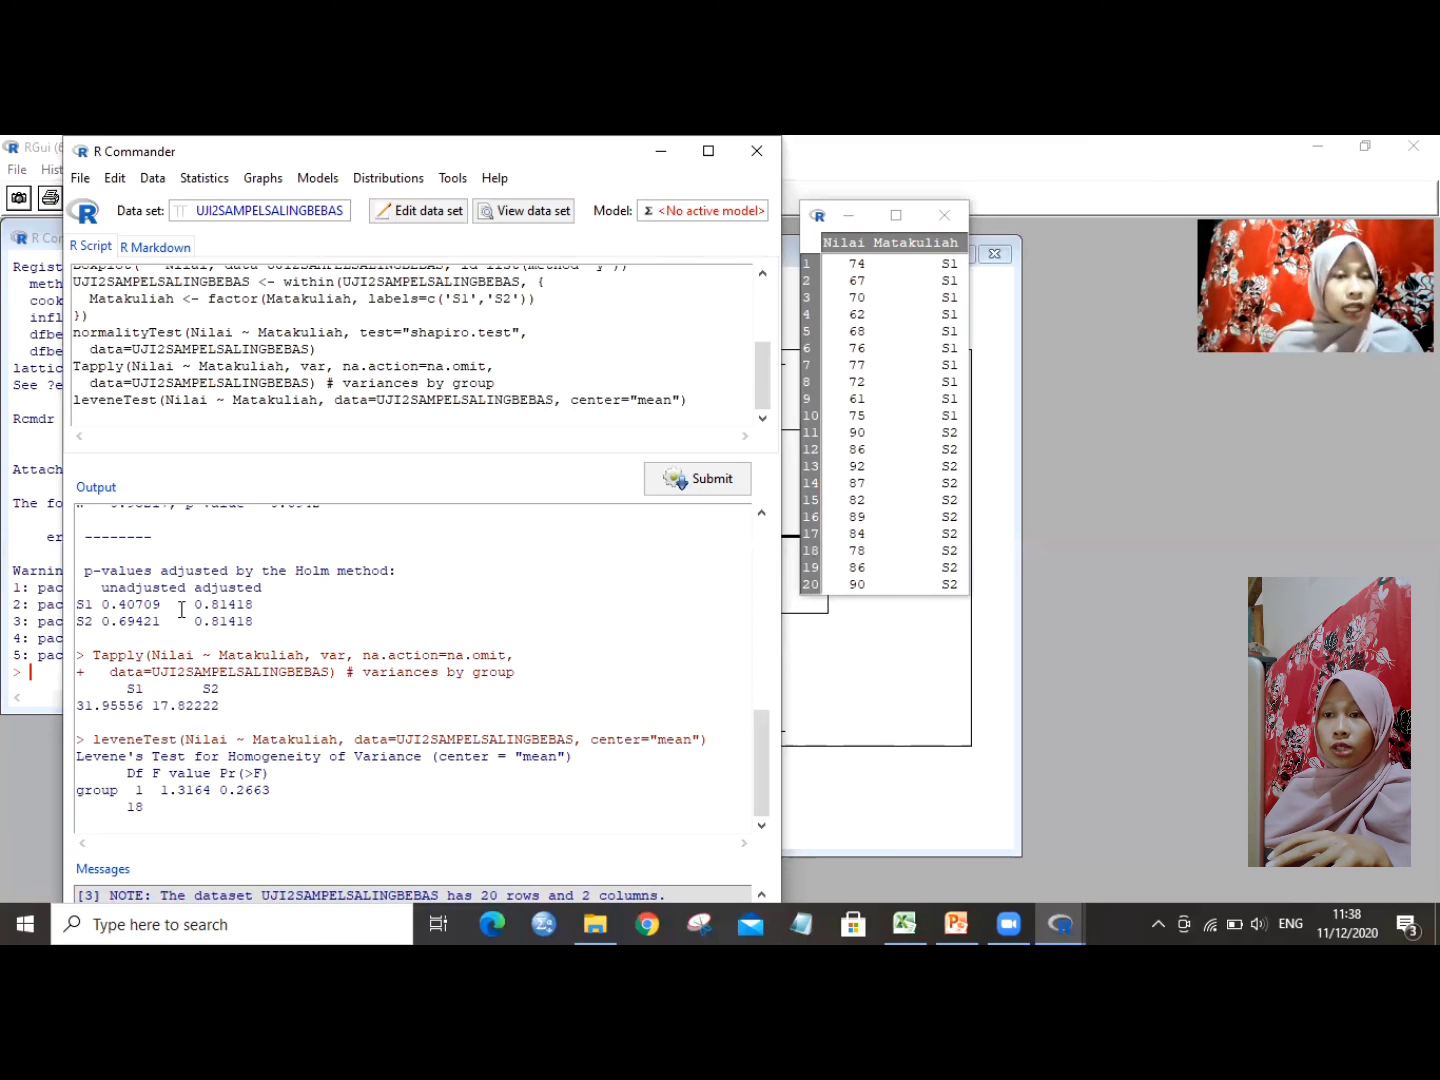
- Run a two-sided independent samples t-test of Nilai by Matakuliah at confidence level .95, assuming equal variances
{"action": "left_click", "coordinate": [221, 179]}
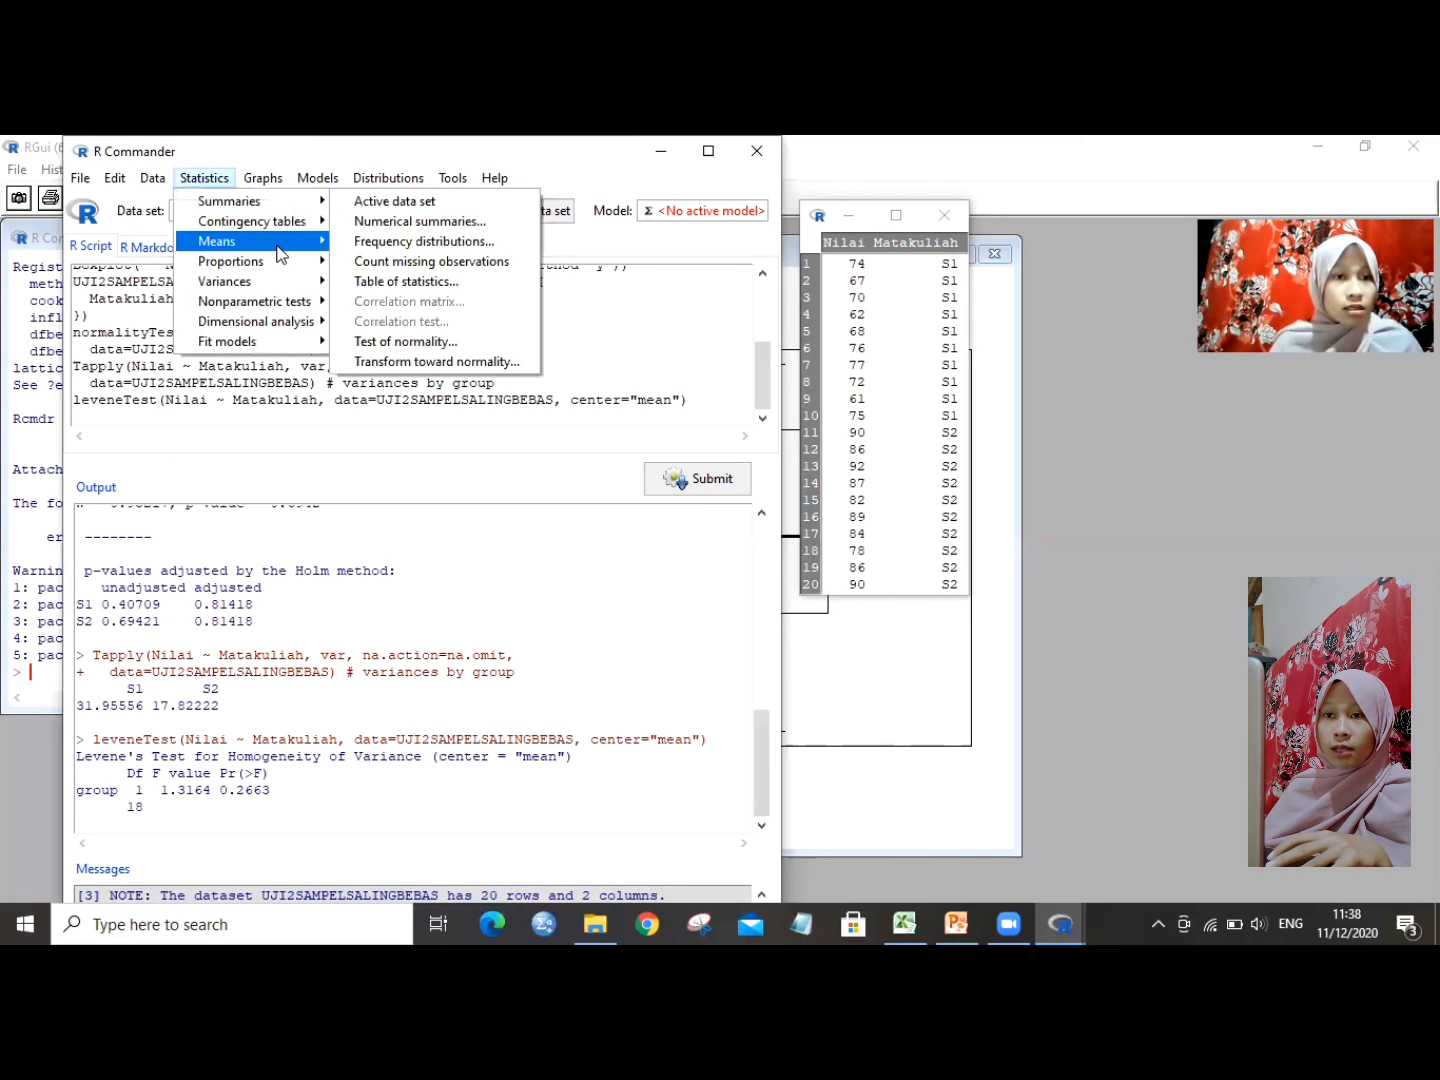
{"action": "mouse_move", "coordinate": [324, 244]}
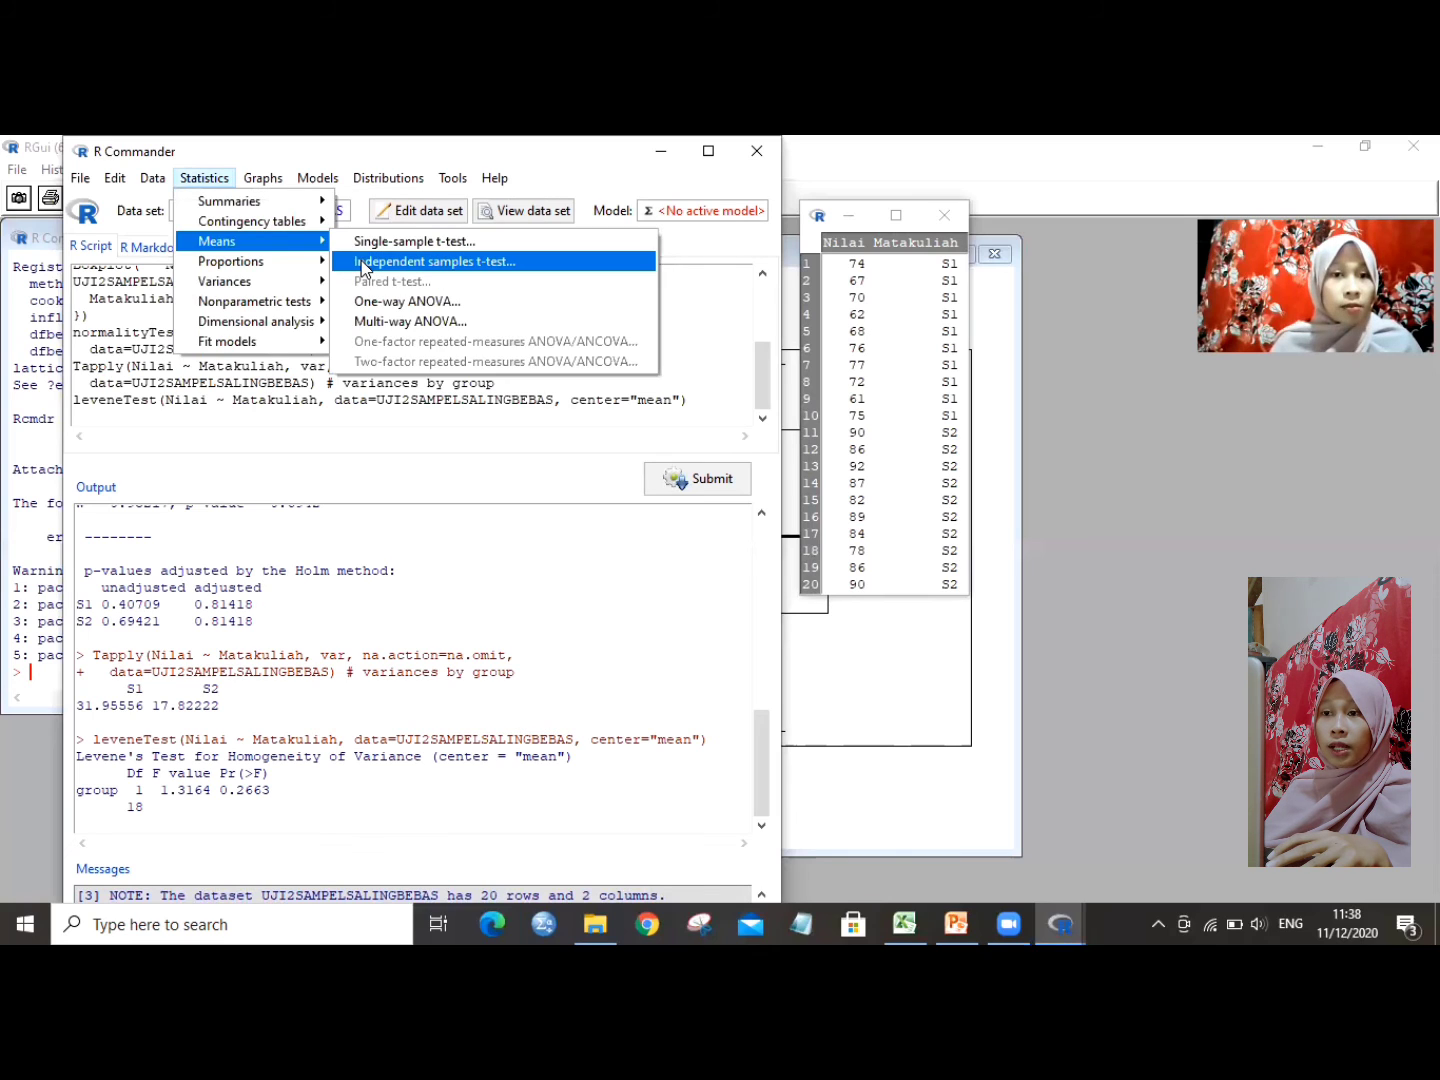
{"action": "left_click", "coordinate": [361, 262]}
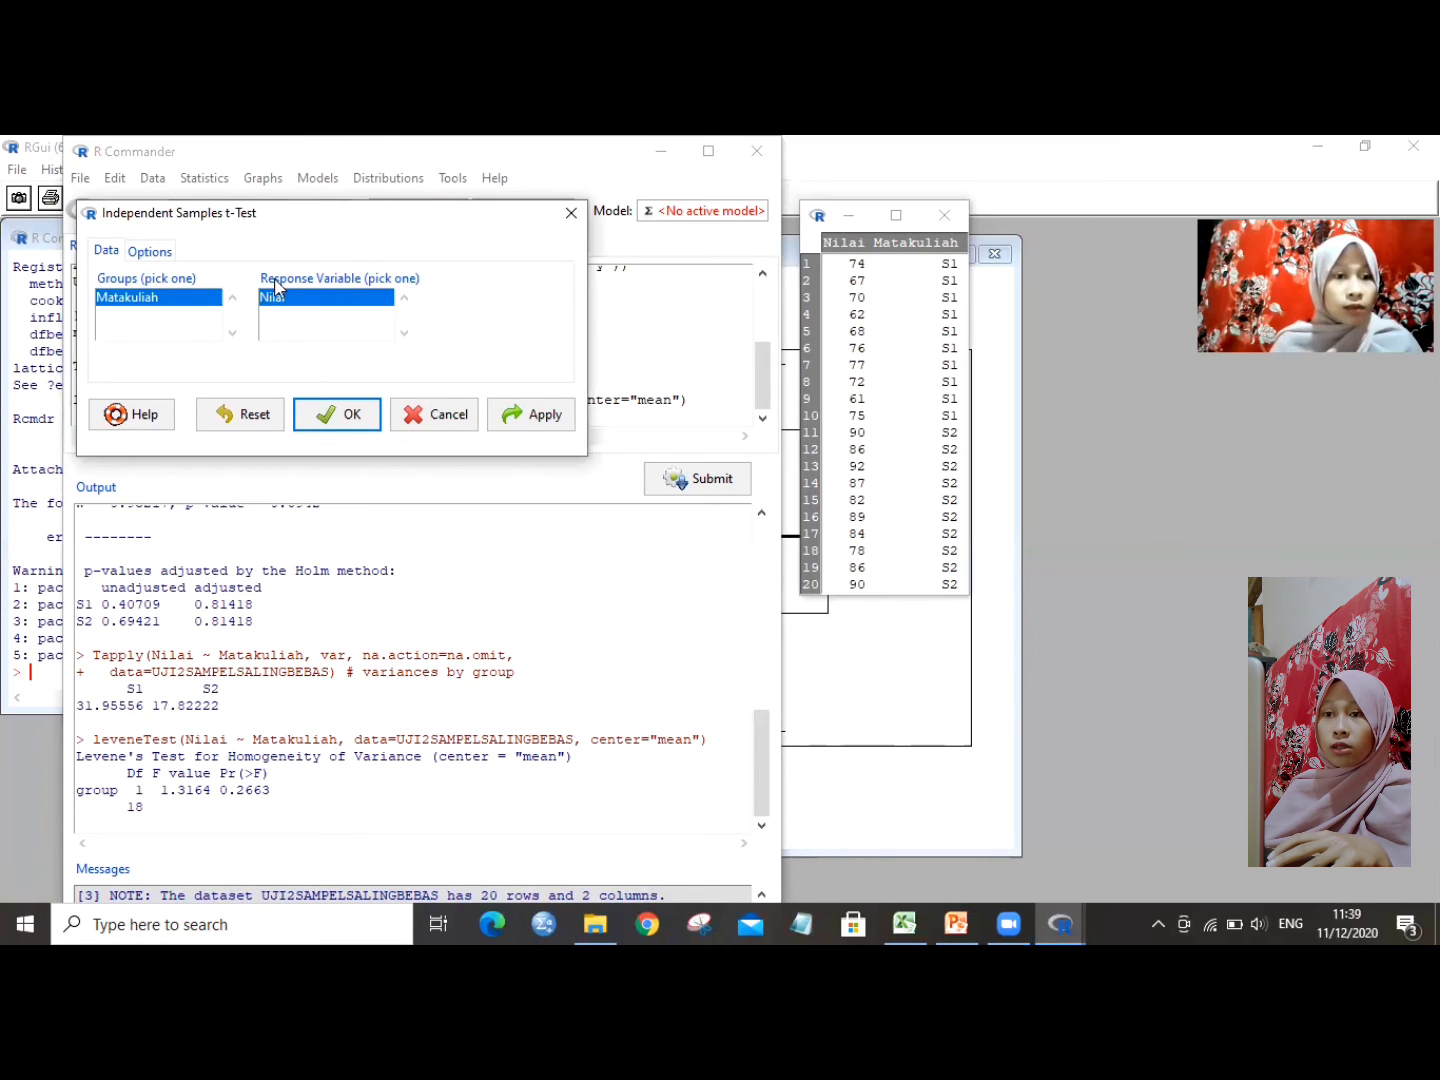
{"action": "left_click", "coordinate": [151, 255]}
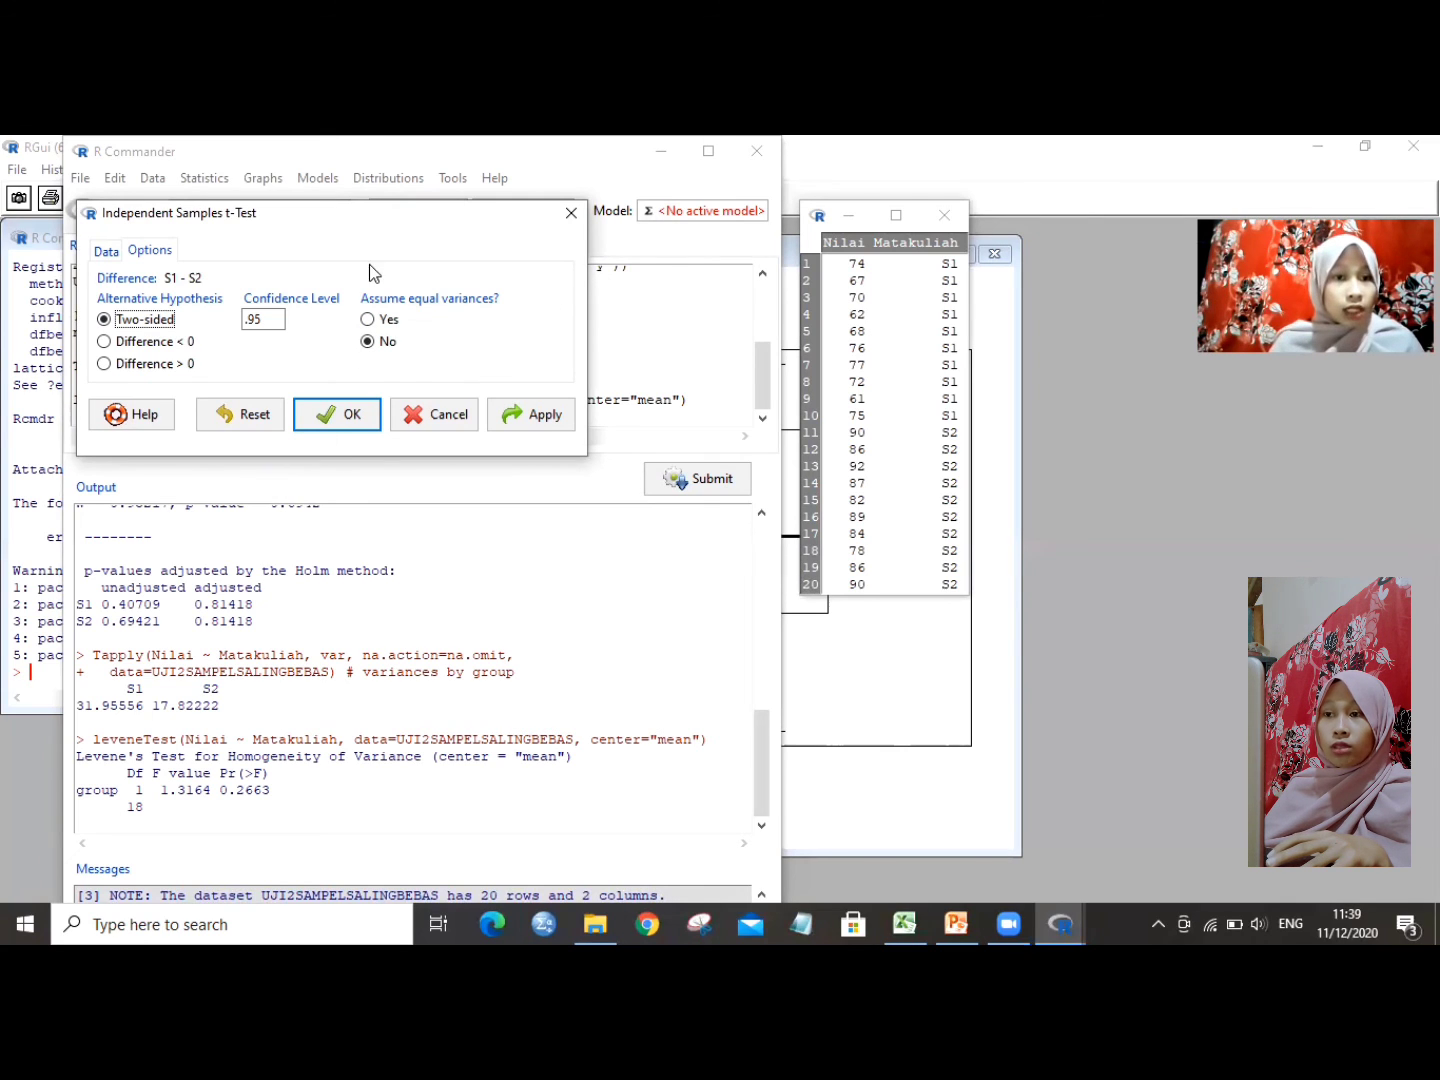
{"action": "left_click", "coordinate": [369, 319]}
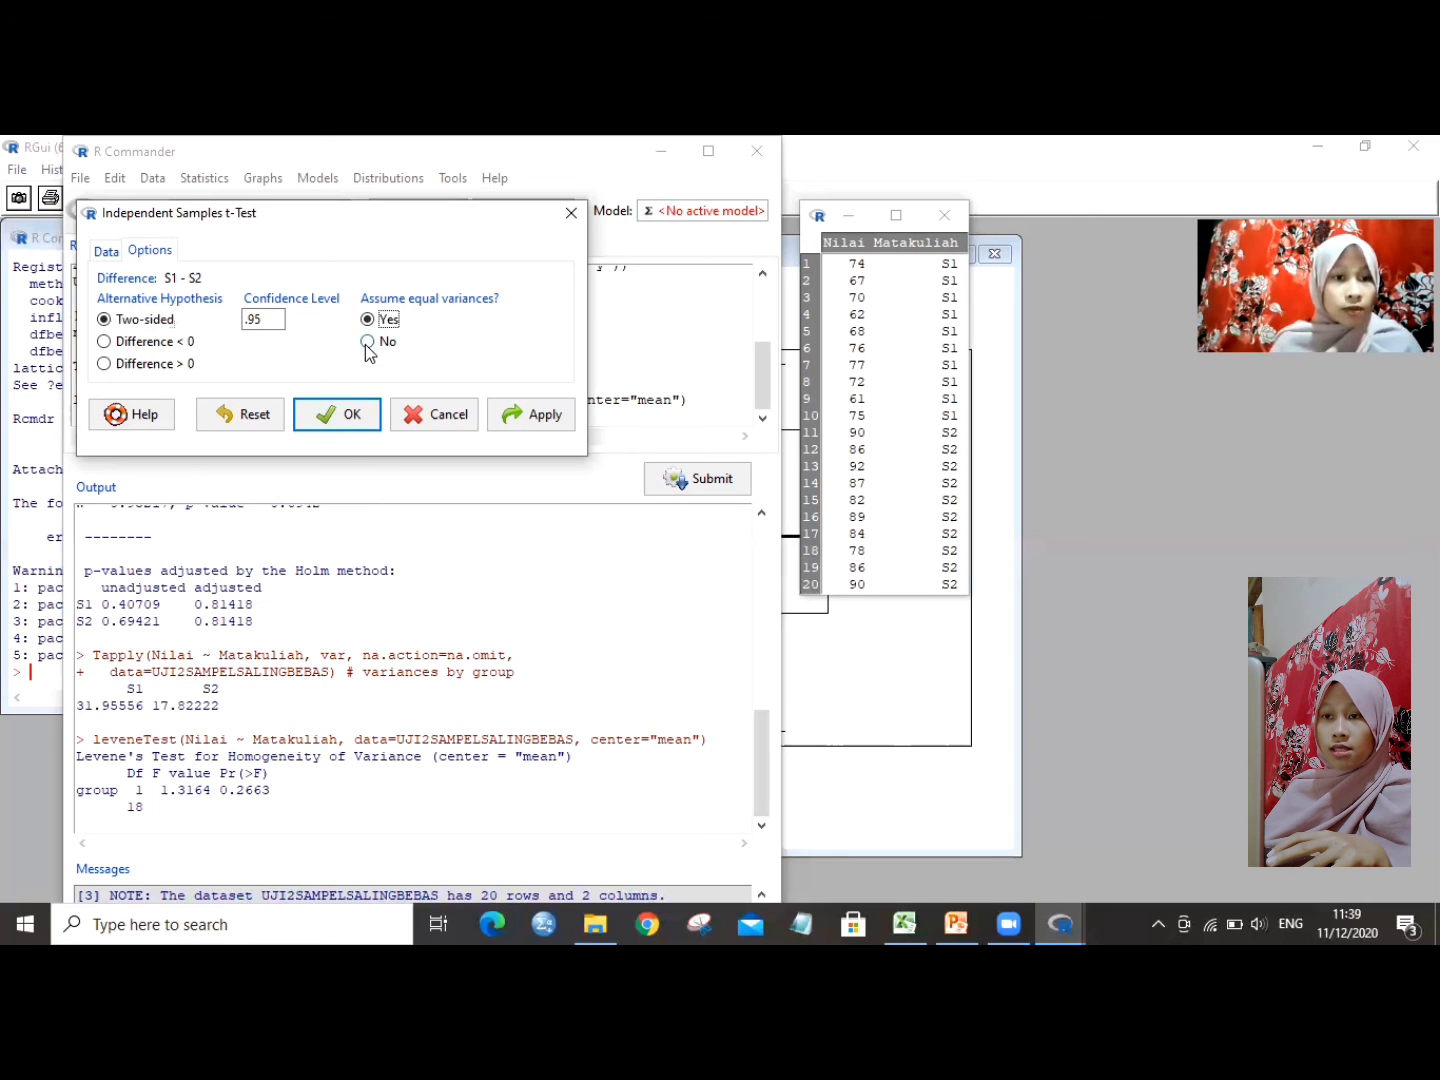
{"action": "left_click", "coordinate": [338, 417]}
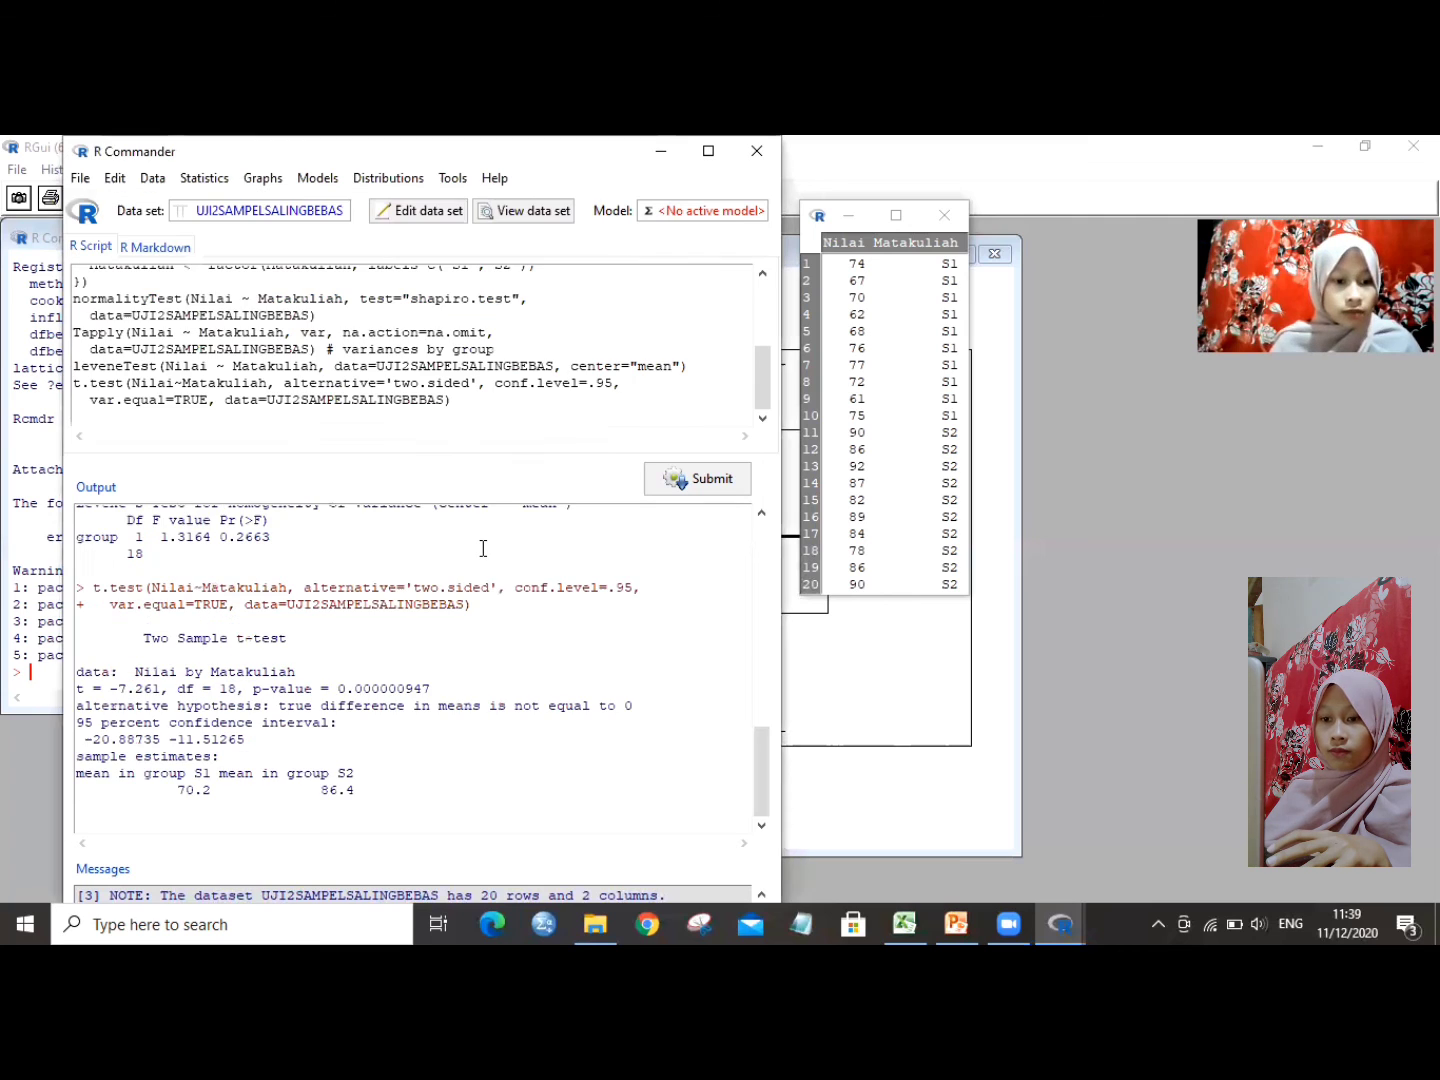